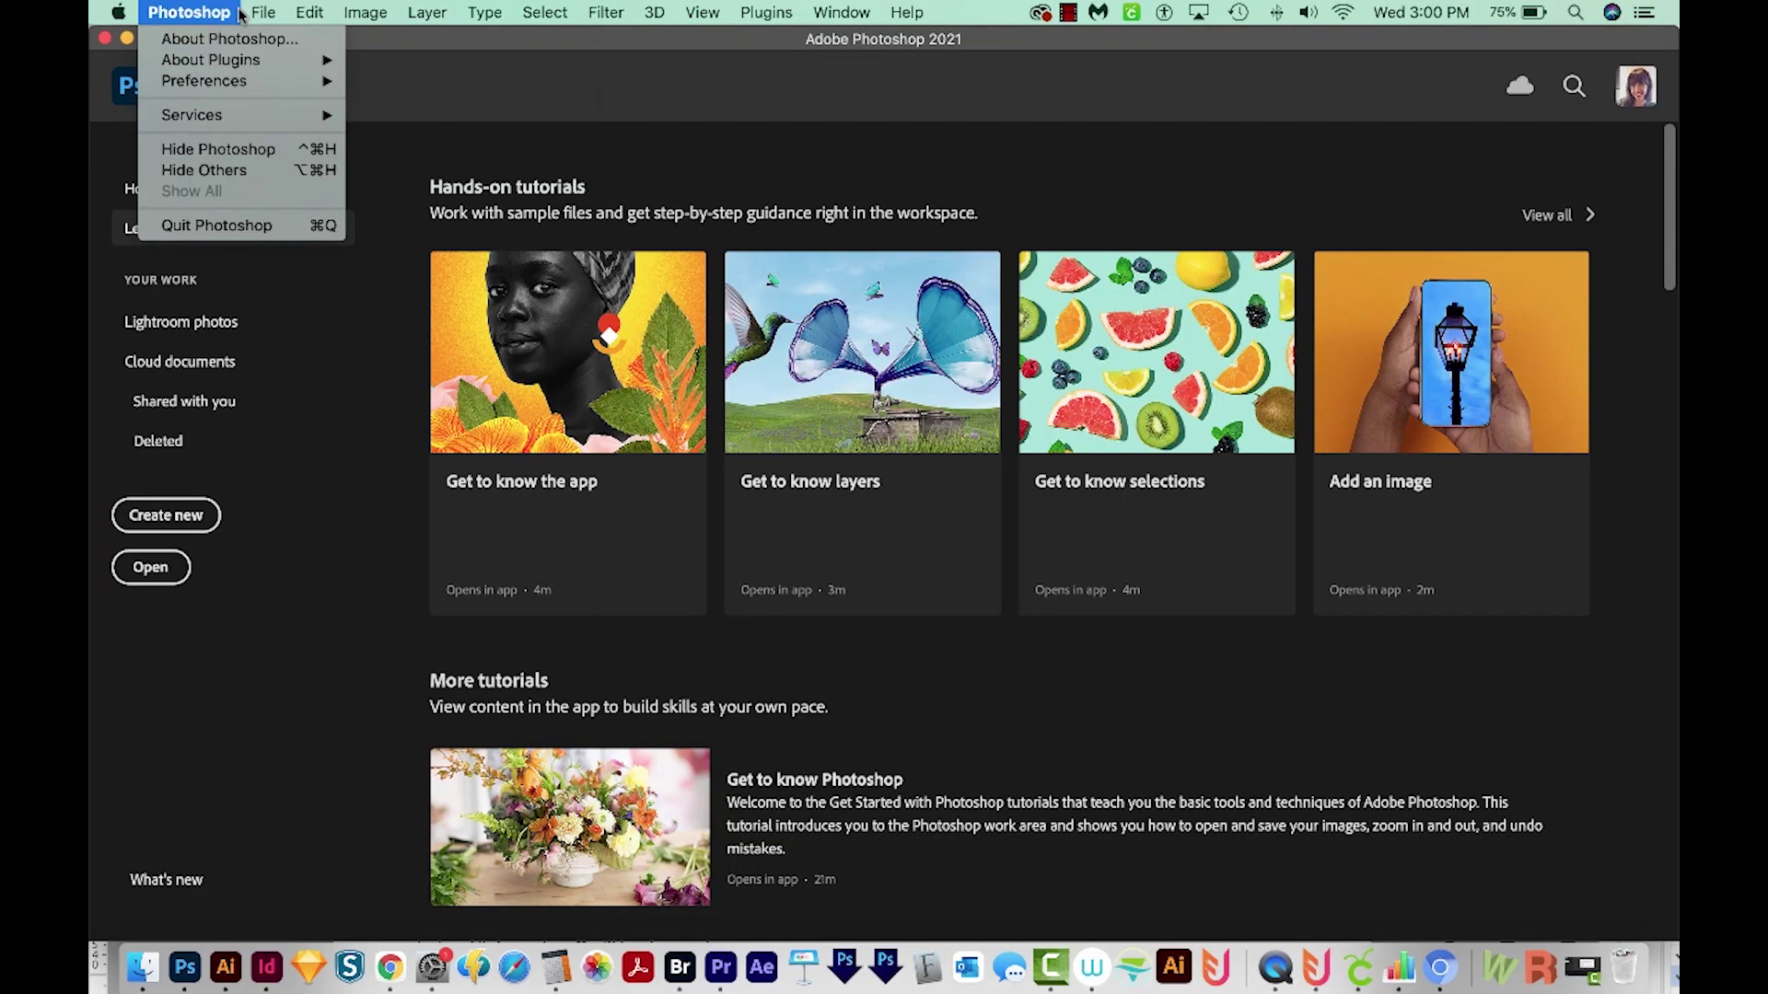
Step: Open the still-life painting pexels-eberhard-grossgasteiger-2086361.jpg from the File menu
{"action": "mouse_move", "coordinate": [263, 12]}
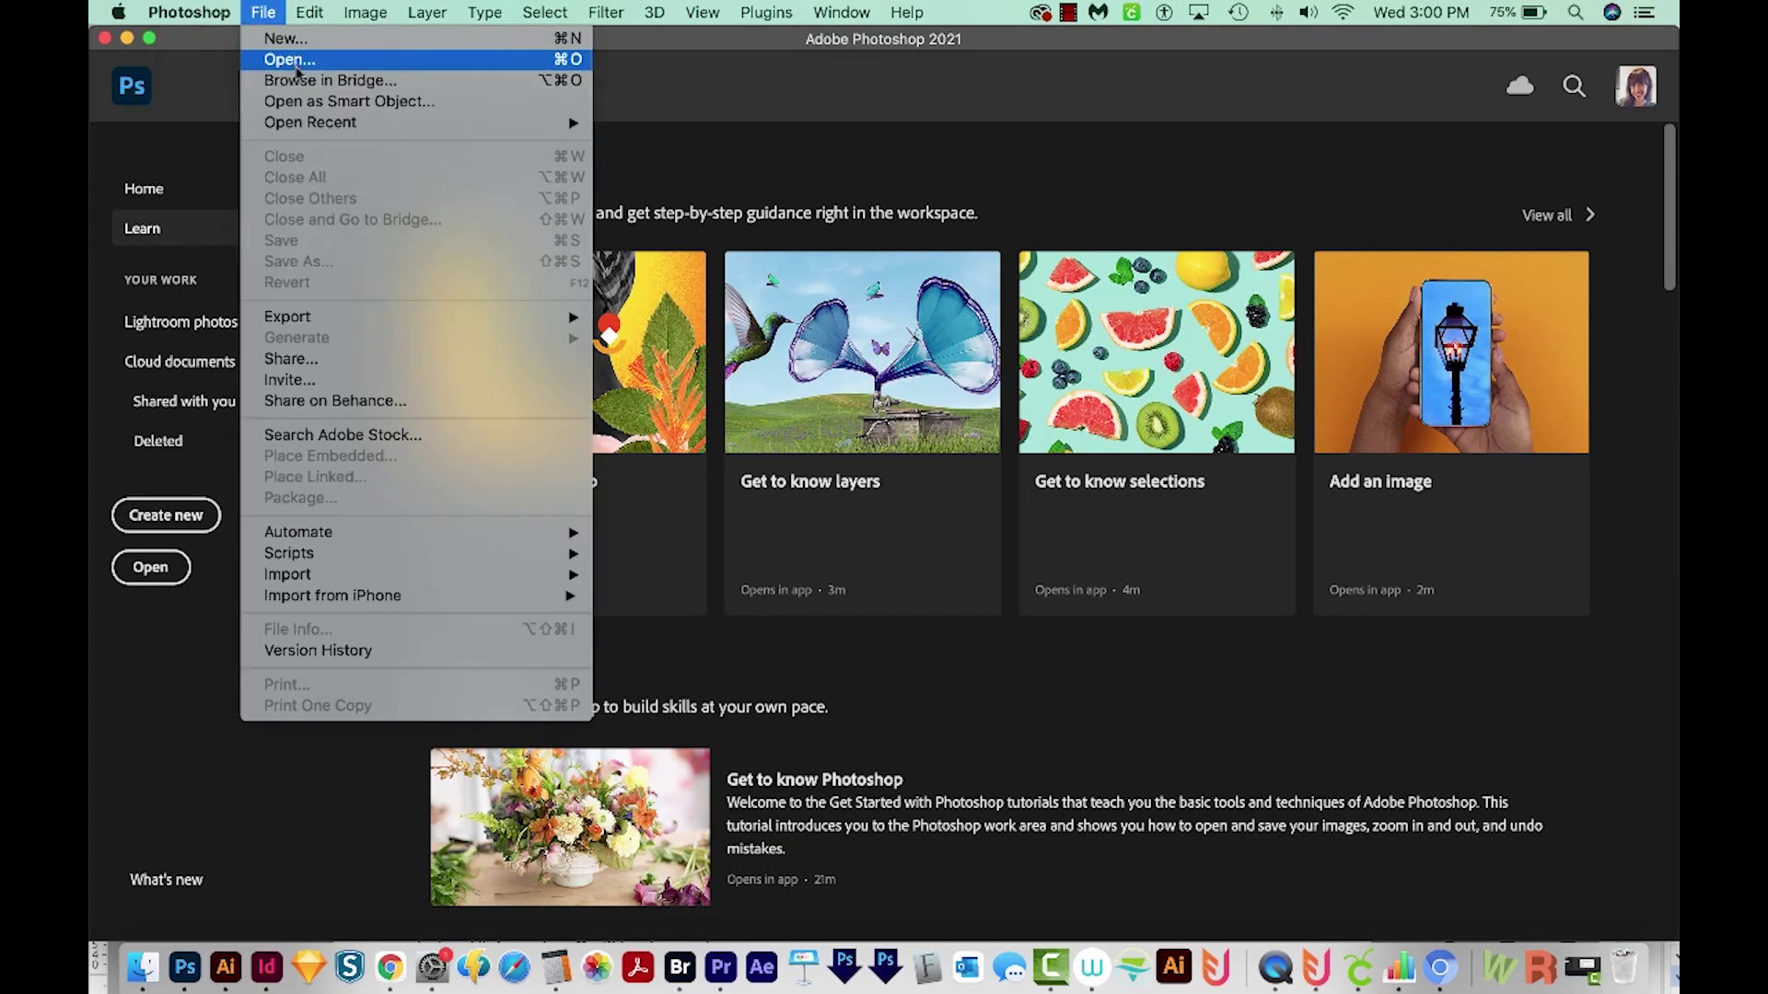
{"action": "left_click", "coordinate": [324, 61]}
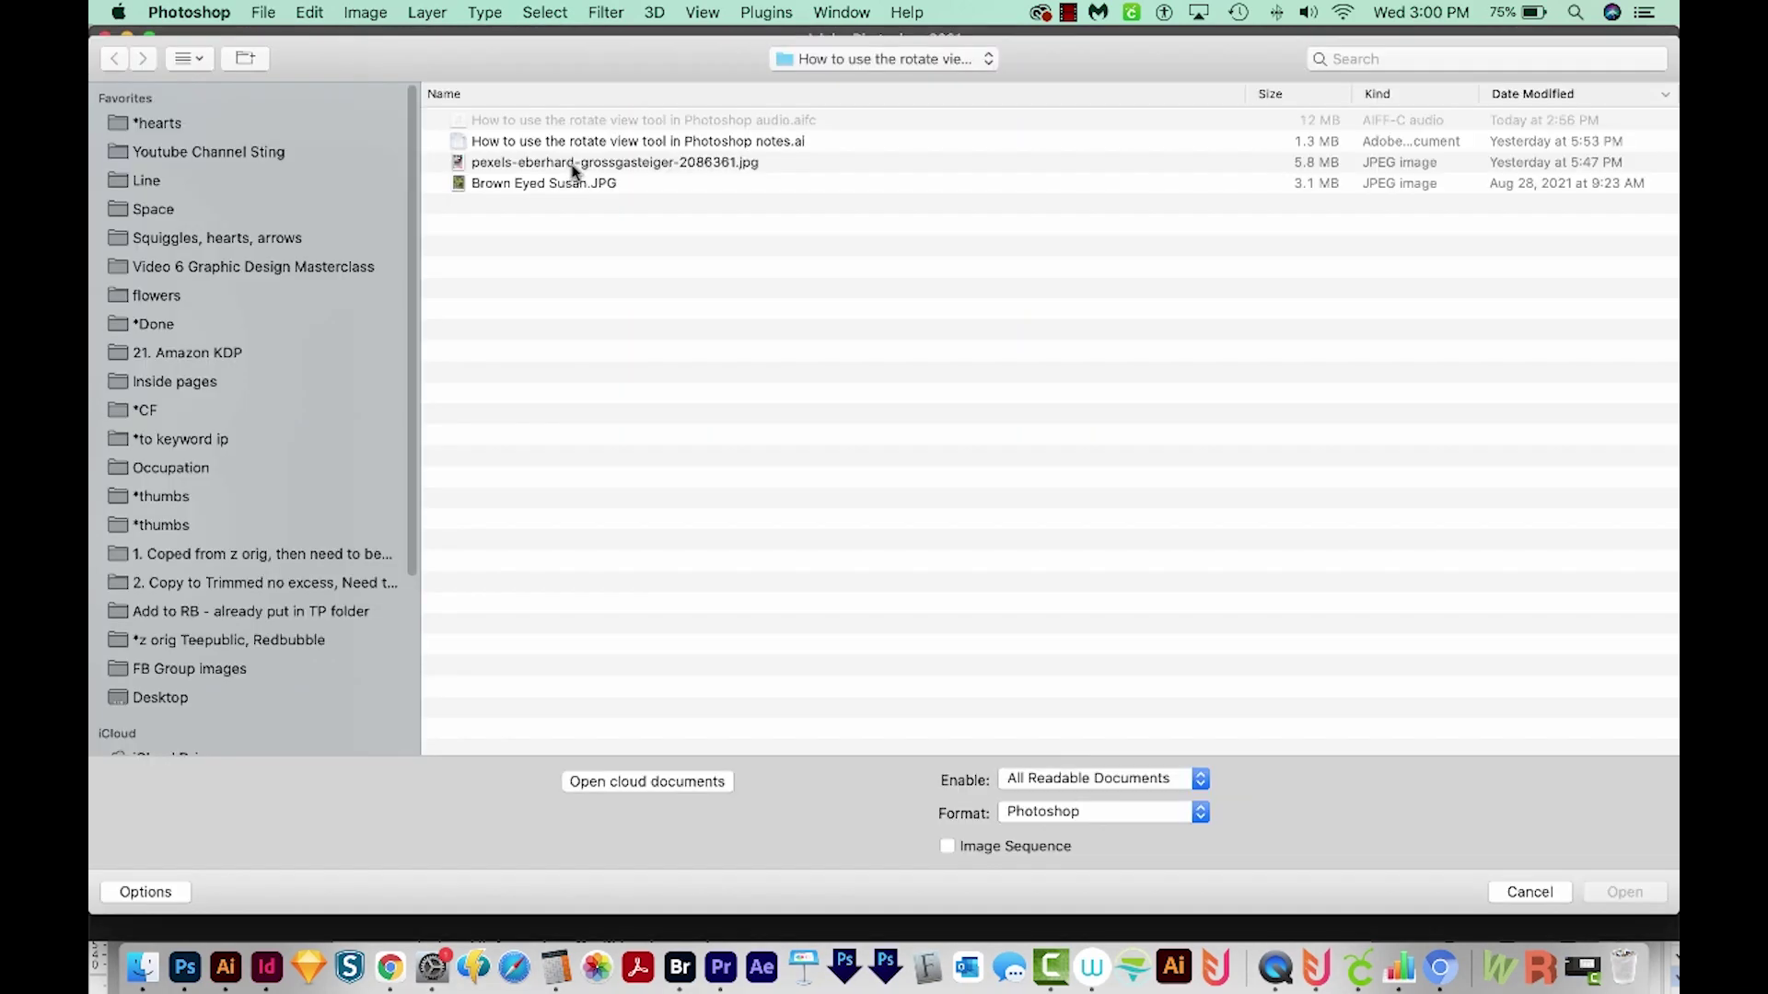
{"action": "left_click", "coordinate": [574, 166]}
{"action": "double_click", "coordinate": [573, 163]}
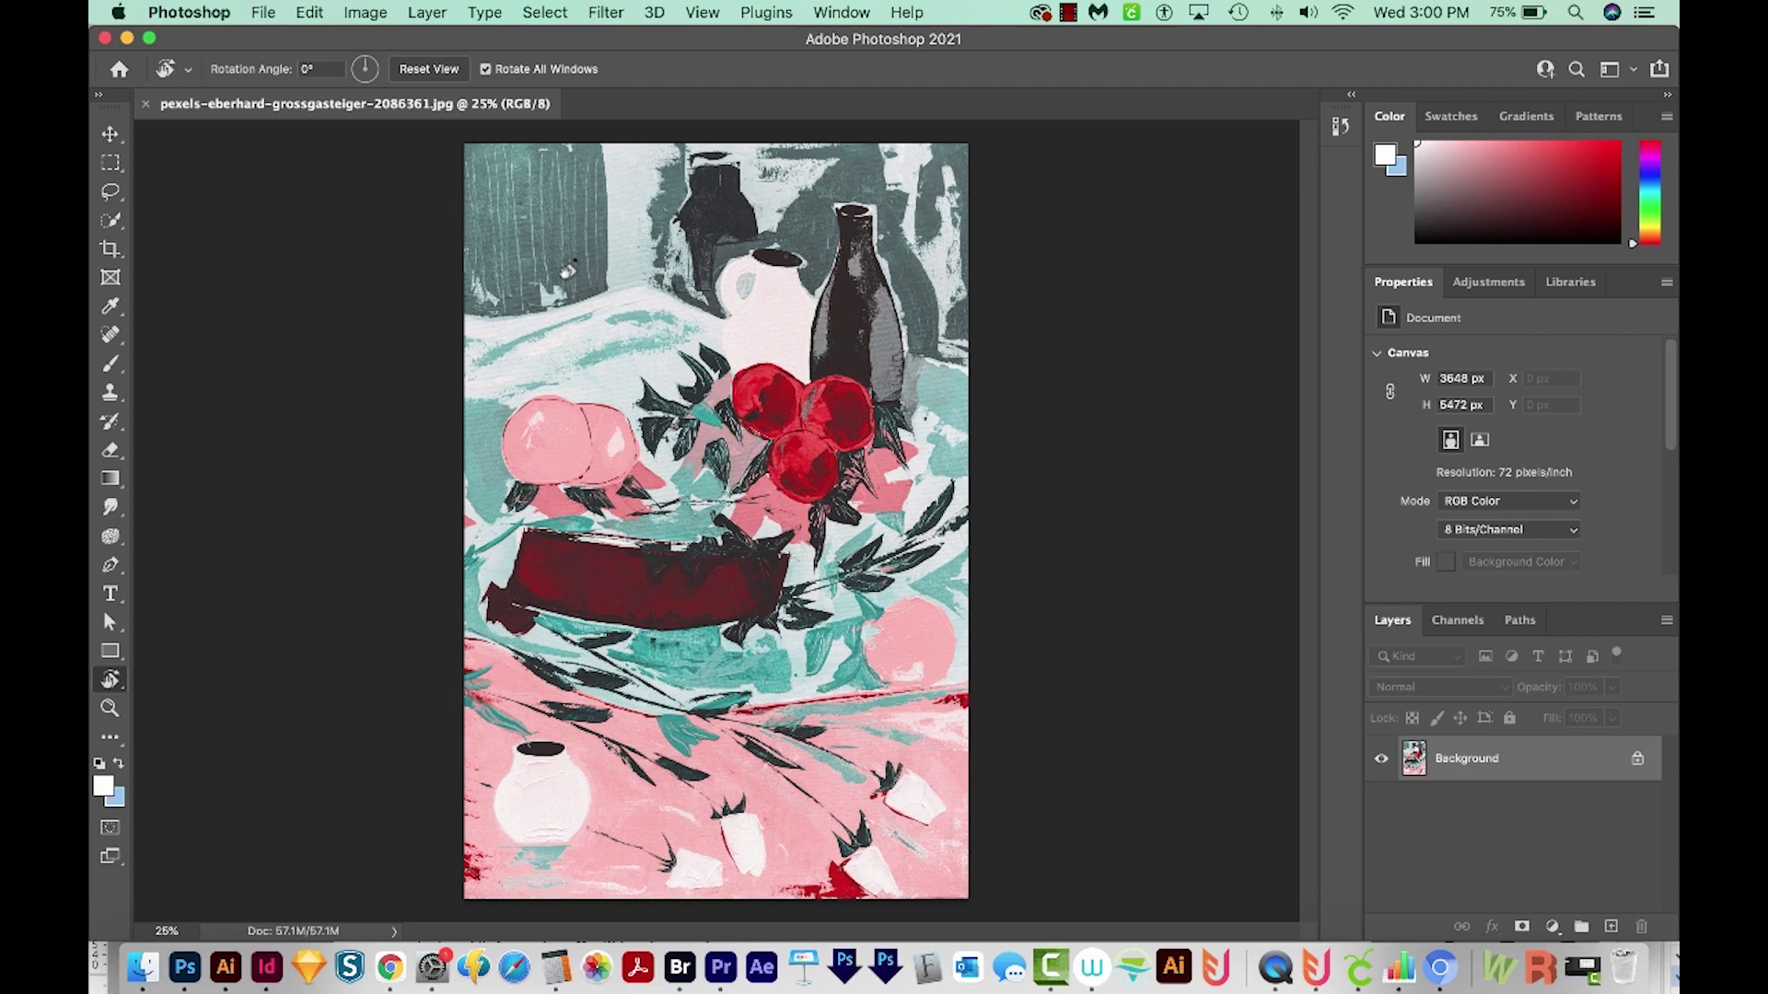
Step: Rotate the canvas view clockwise to about 29° without changing the image, then pick the Brush
{"action": "left_click_drag", "start_coordinate": [566, 272], "coordinate": [778, 278]}
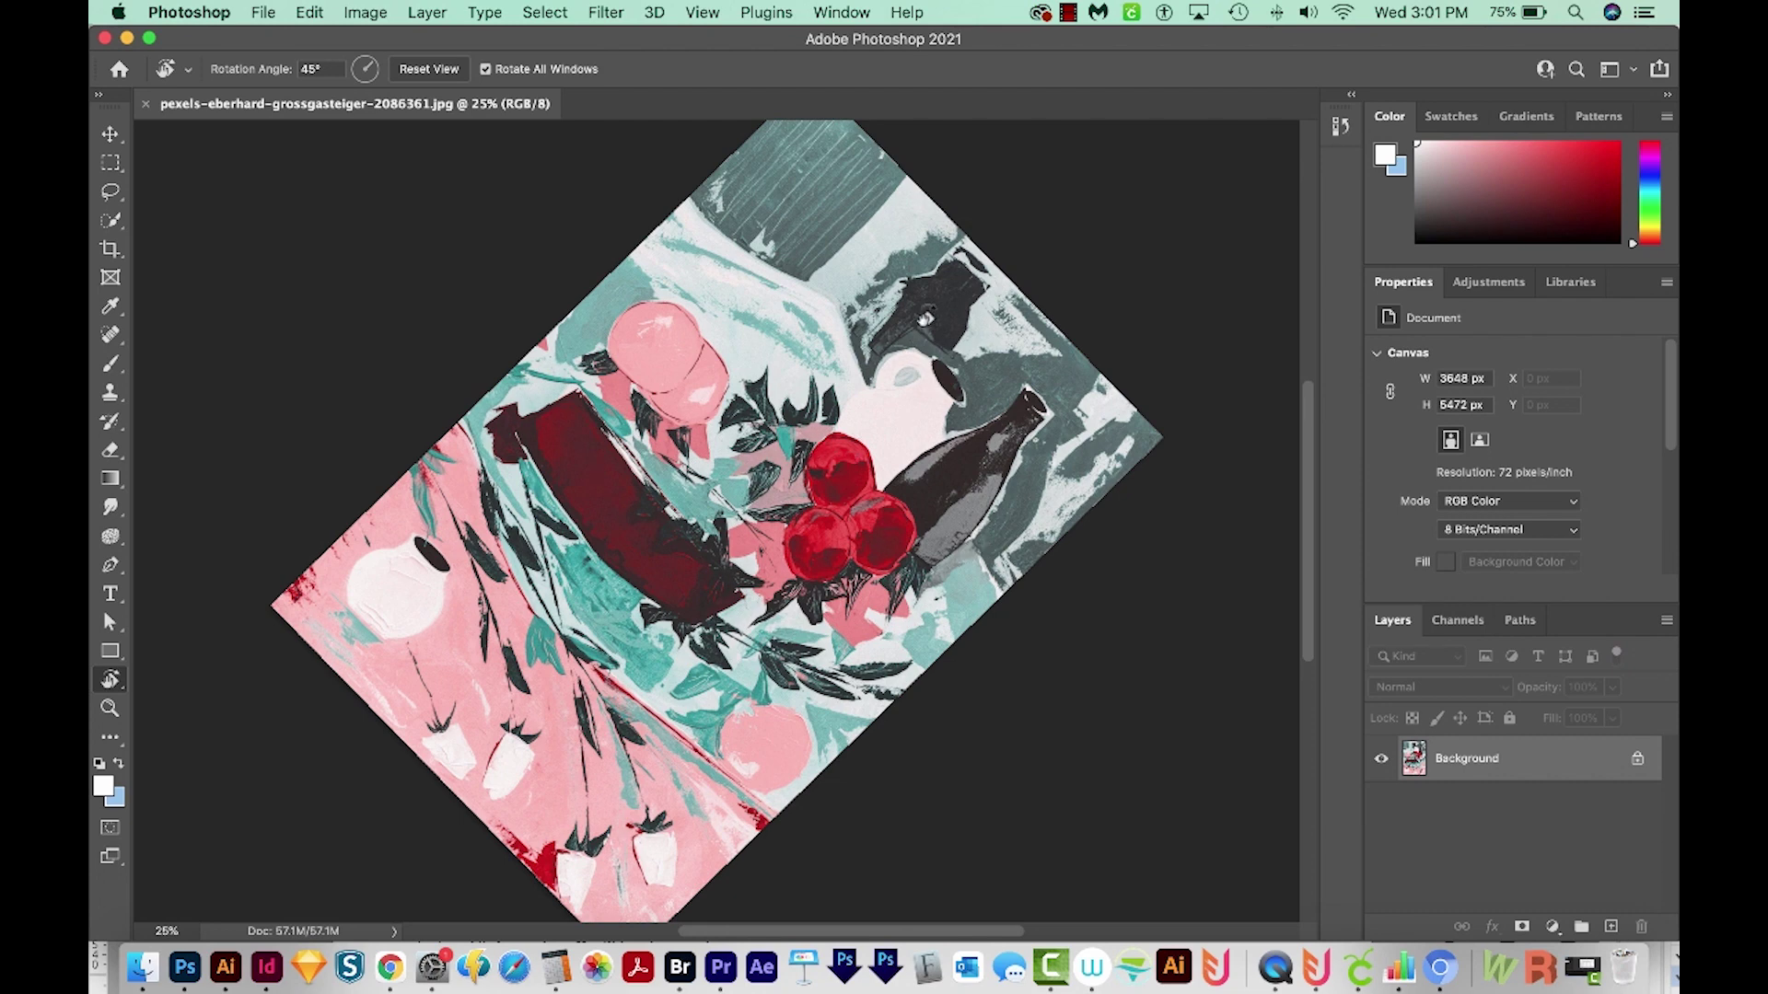
{"action": "left_click_drag", "start_coordinate": [922, 289], "coordinate": [848, 261]}
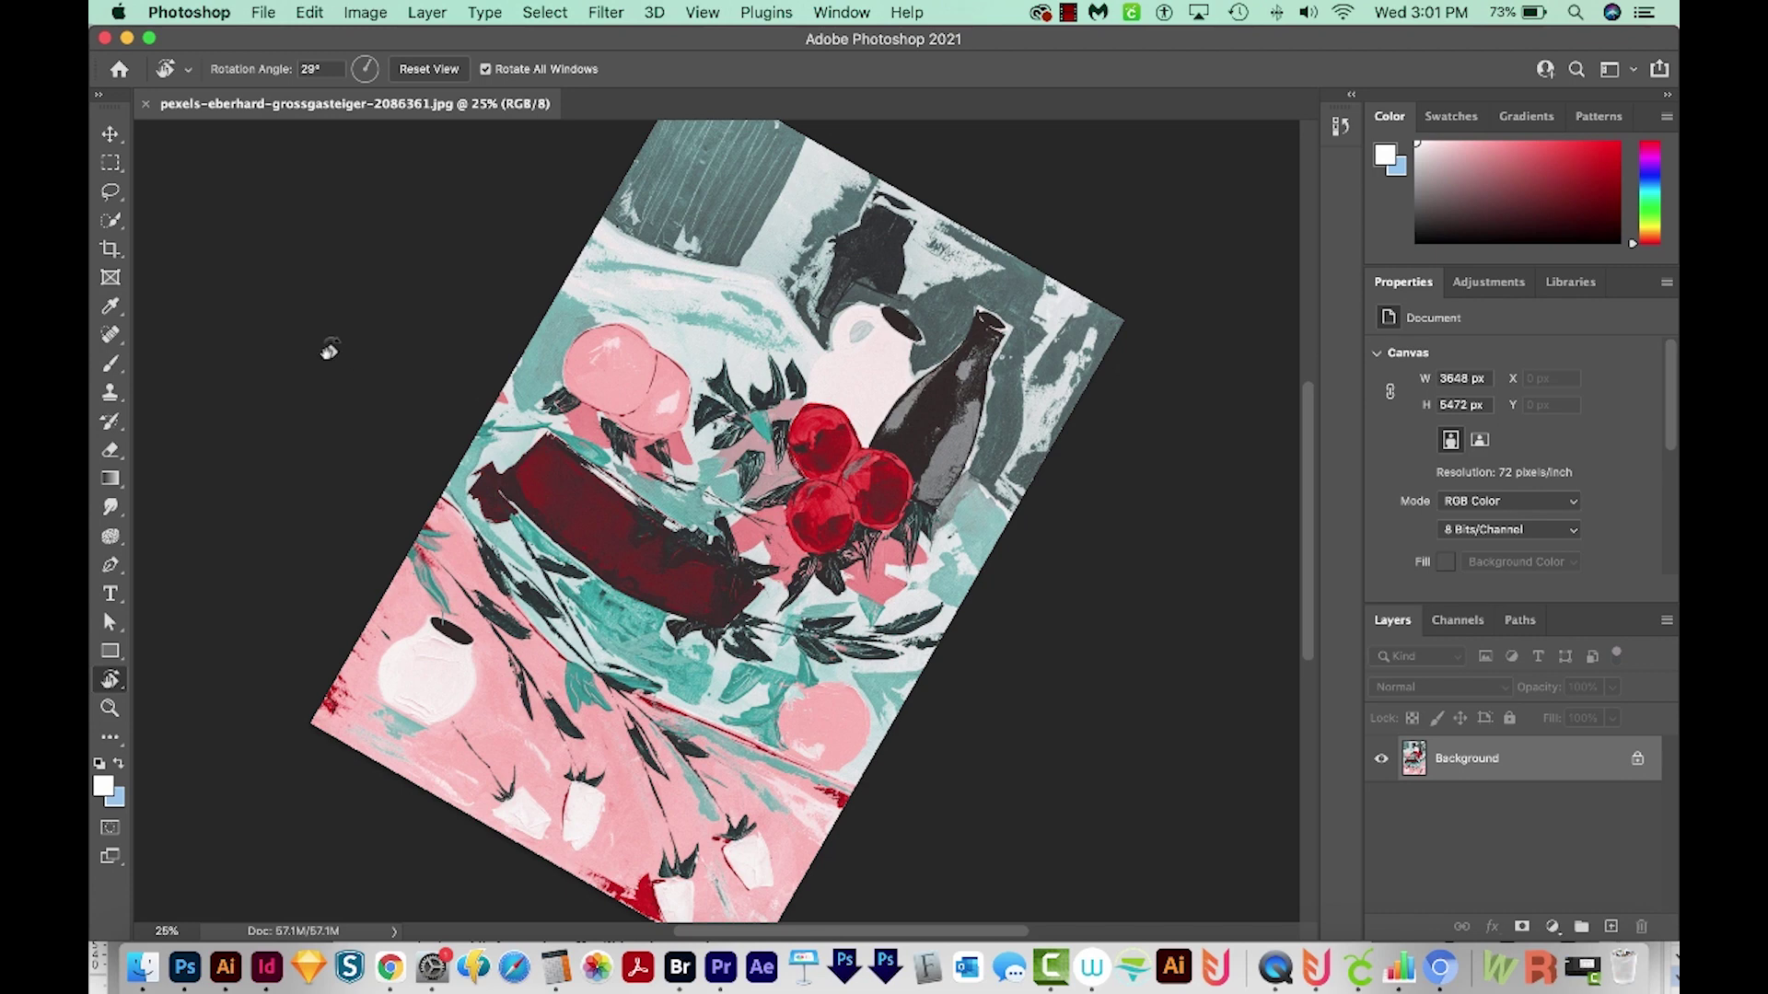
{"action": "key", "text": "b"}
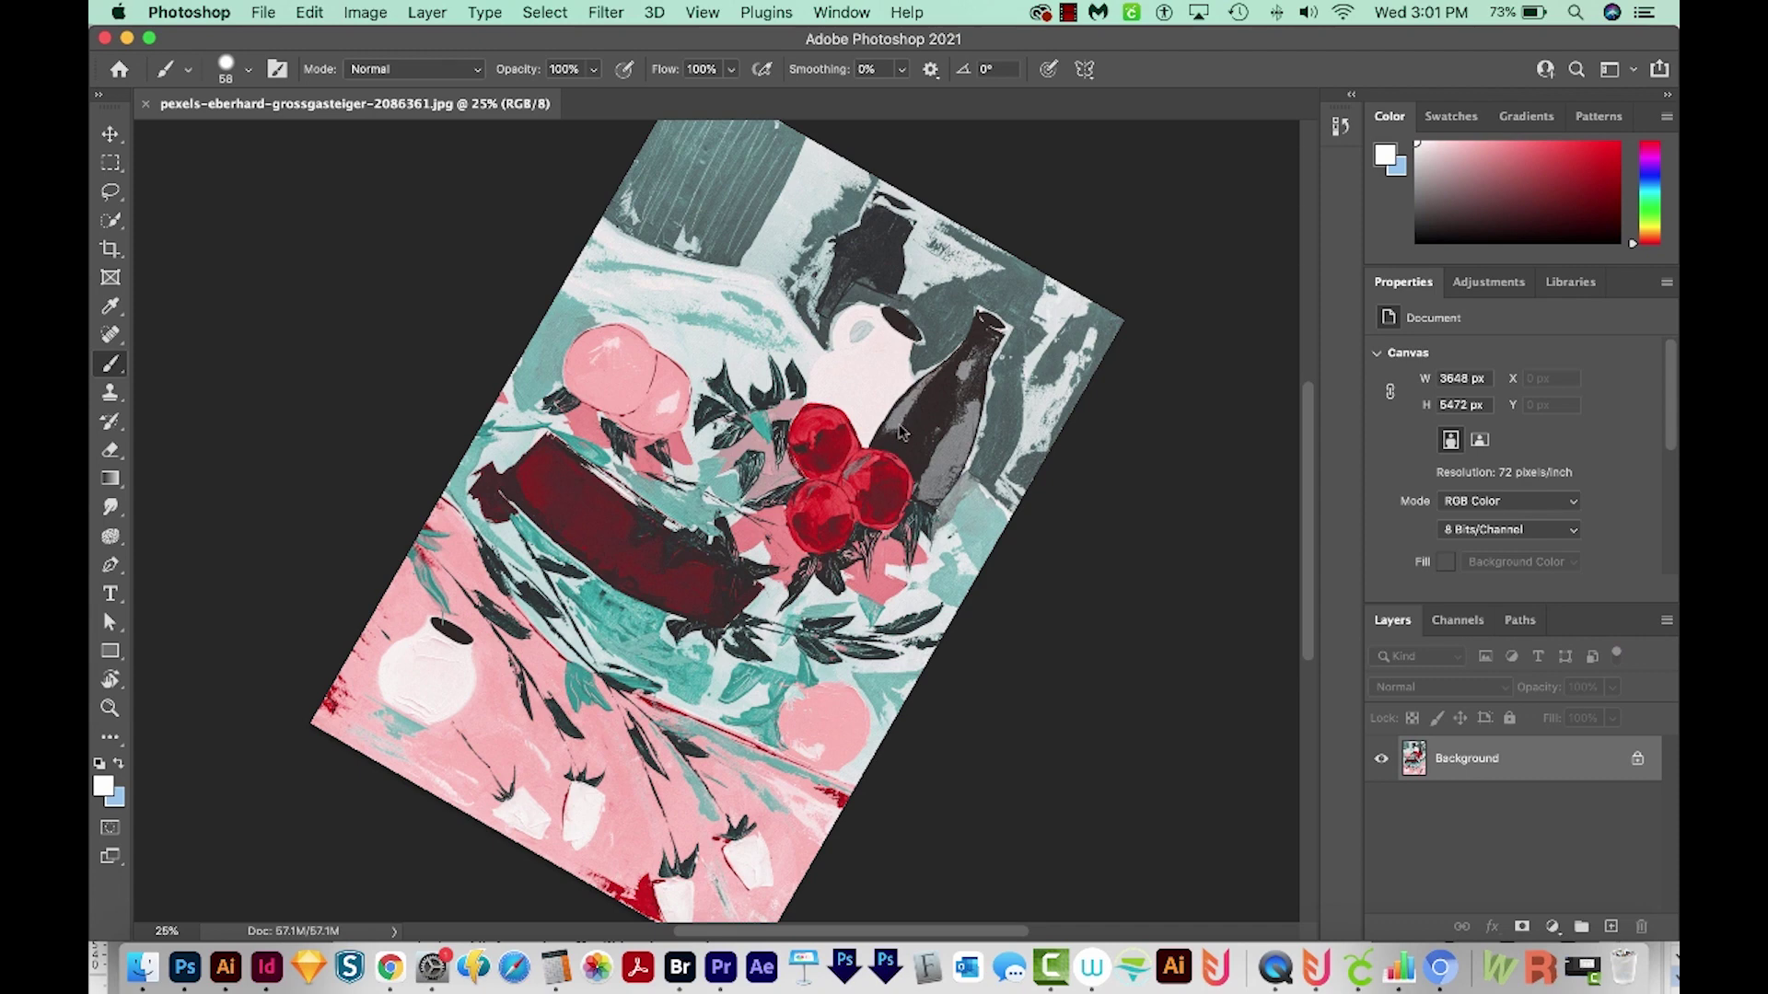
Step: Zoom in on the red fruit, sample the bottle's grey, and paint a grey stroke over the dark bottle
{"action": "key", "text": "z"}
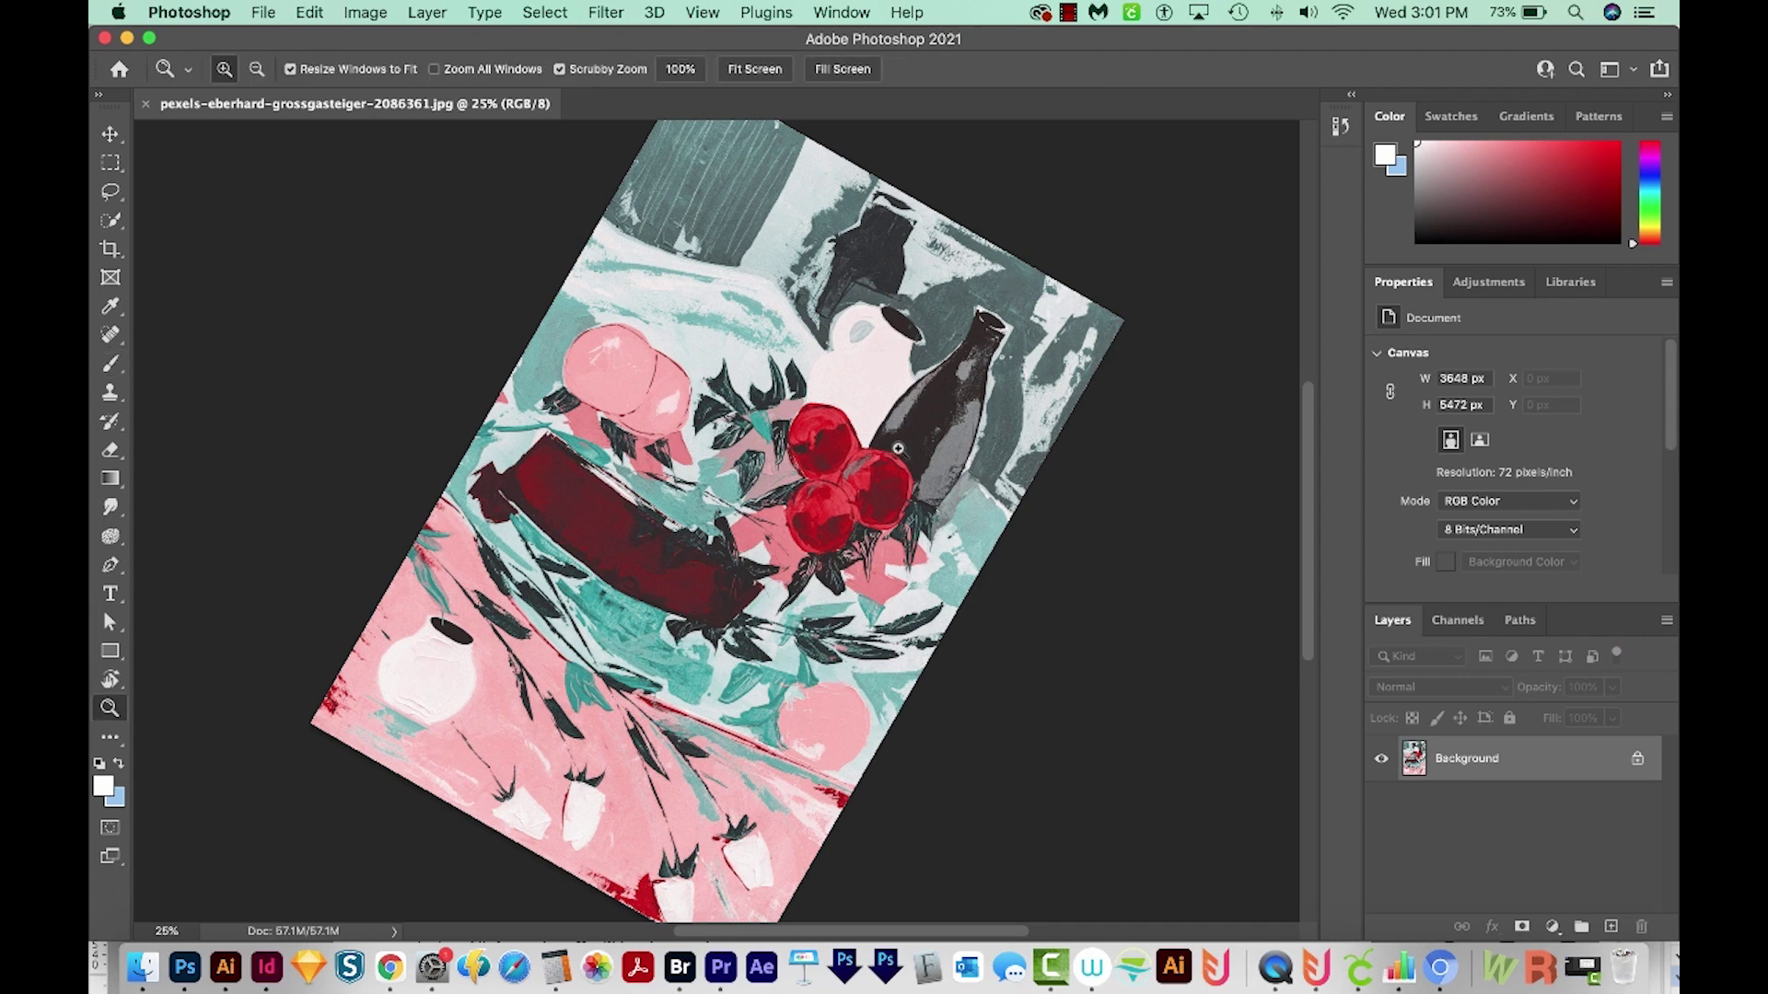
{"action": "left_click_drag", "start_coordinate": [911, 444], "coordinate": [892, 517]}
{"action": "key", "text": "i"}
{"action": "left_click", "coordinate": [793, 387]}
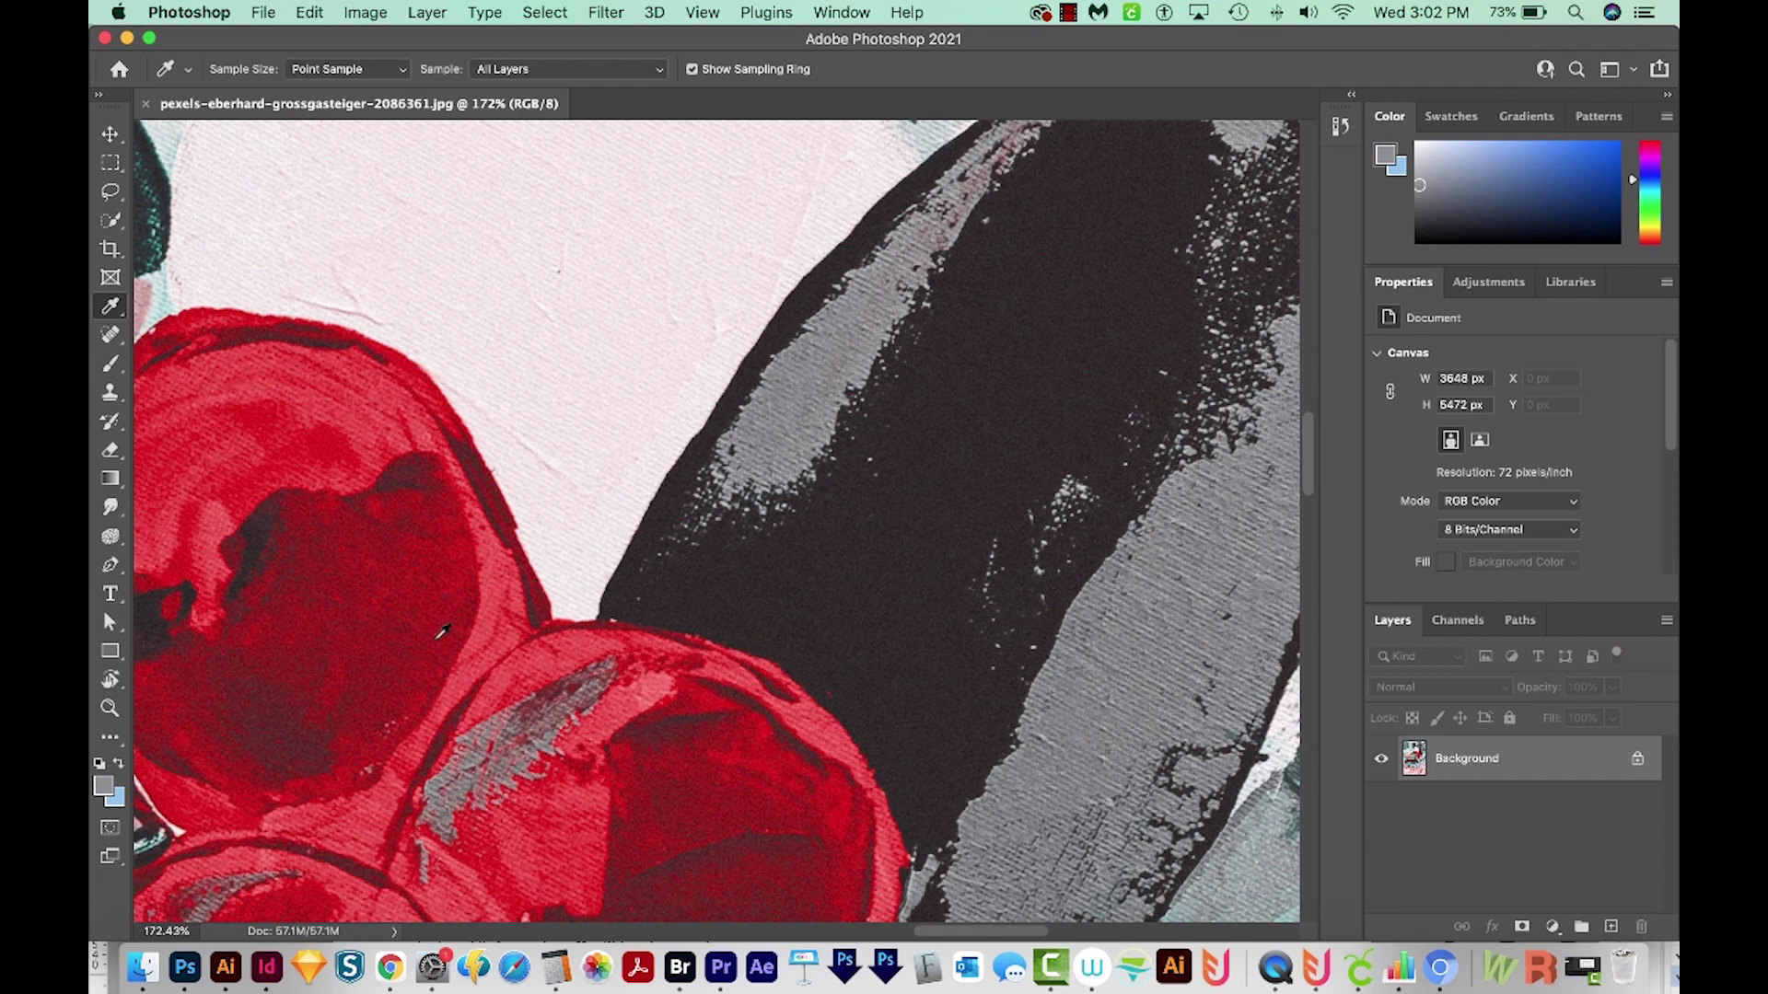
{"action": "key", "text": "b"}
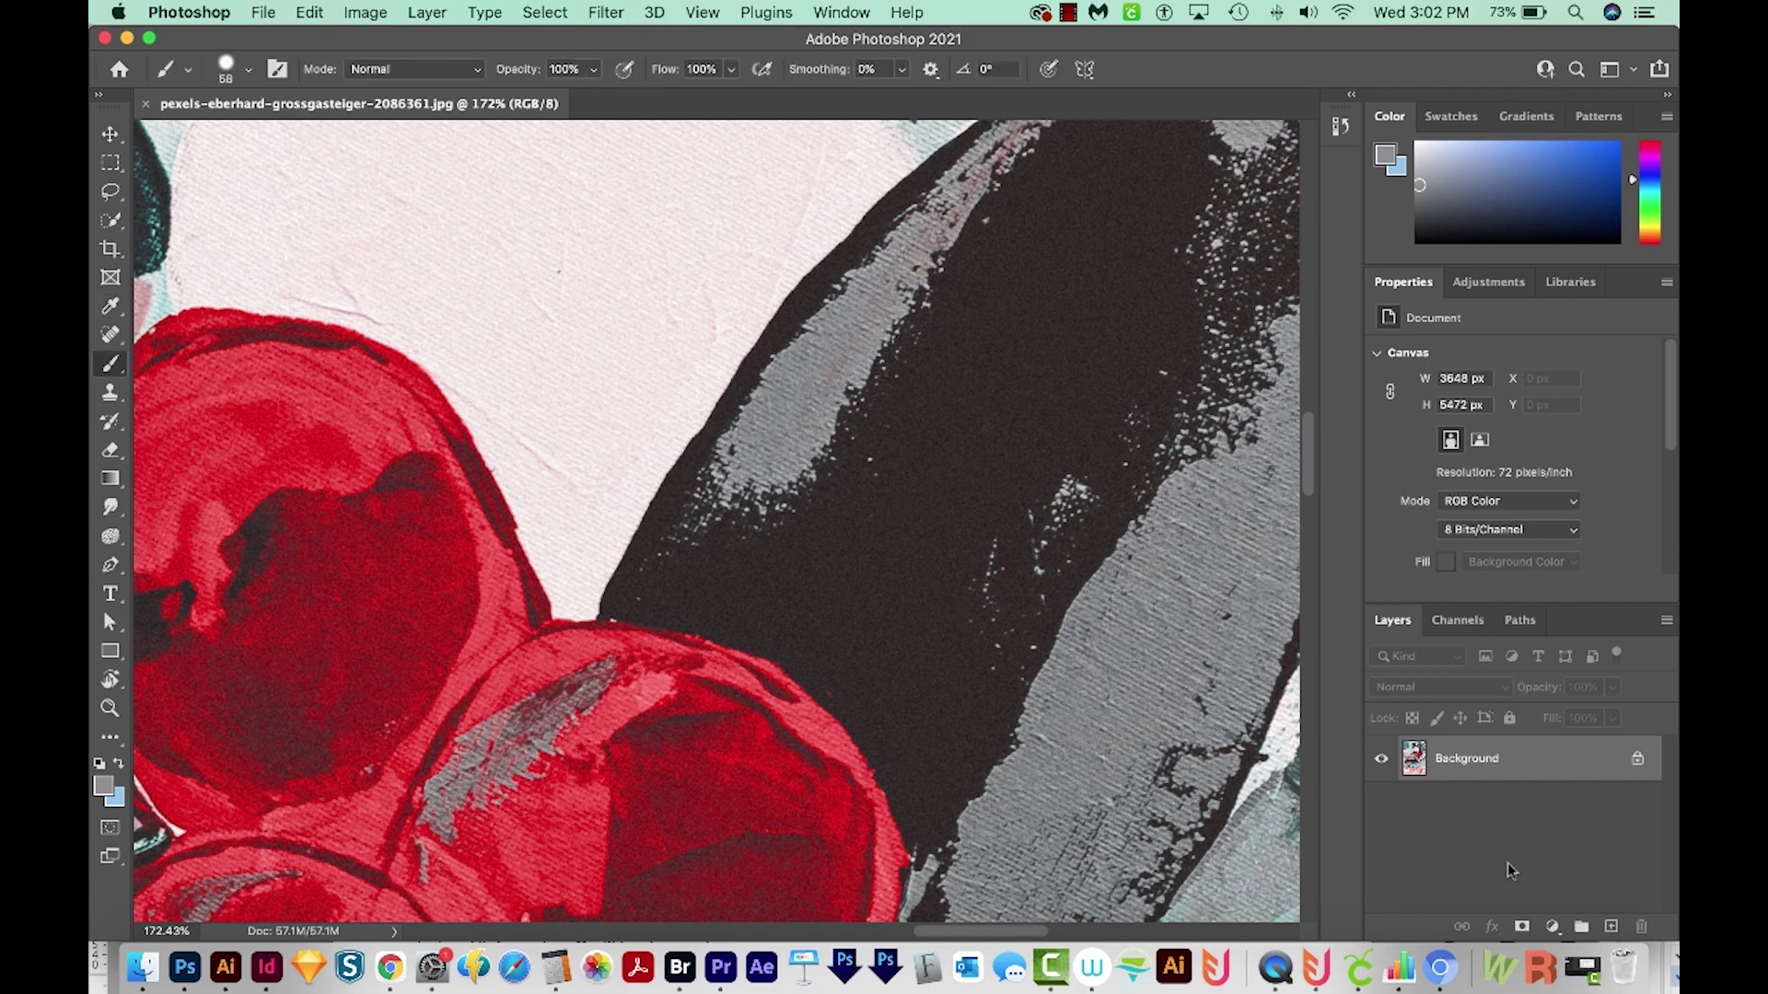
{"action": "mouse_move", "coordinate": [757, 460]}
{"action": "left_mouse_down"}
{"action": "mouse_move", "coordinate": [699, 535]}
{"action": "mouse_move", "coordinate": [773, 419]}
{"action": "mouse_move", "coordinate": [740, 526]}
{"action": "mouse_move", "coordinate": [775, 445]}
{"action": "mouse_move", "coordinate": [722, 544]}
{"action": "mouse_move", "coordinate": [777, 436]}
{"action": "mouse_move", "coordinate": [656, 585]}
{"action": "mouse_move", "coordinate": [718, 525]}
{"action": "mouse_move", "coordinate": [695, 579]}
{"action": "mouse_move", "coordinate": [758, 516]}
{"action": "mouse_move", "coordinate": [717, 584]}
{"action": "mouse_move", "coordinate": [765, 468]}
{"action": "left_mouse_up"}
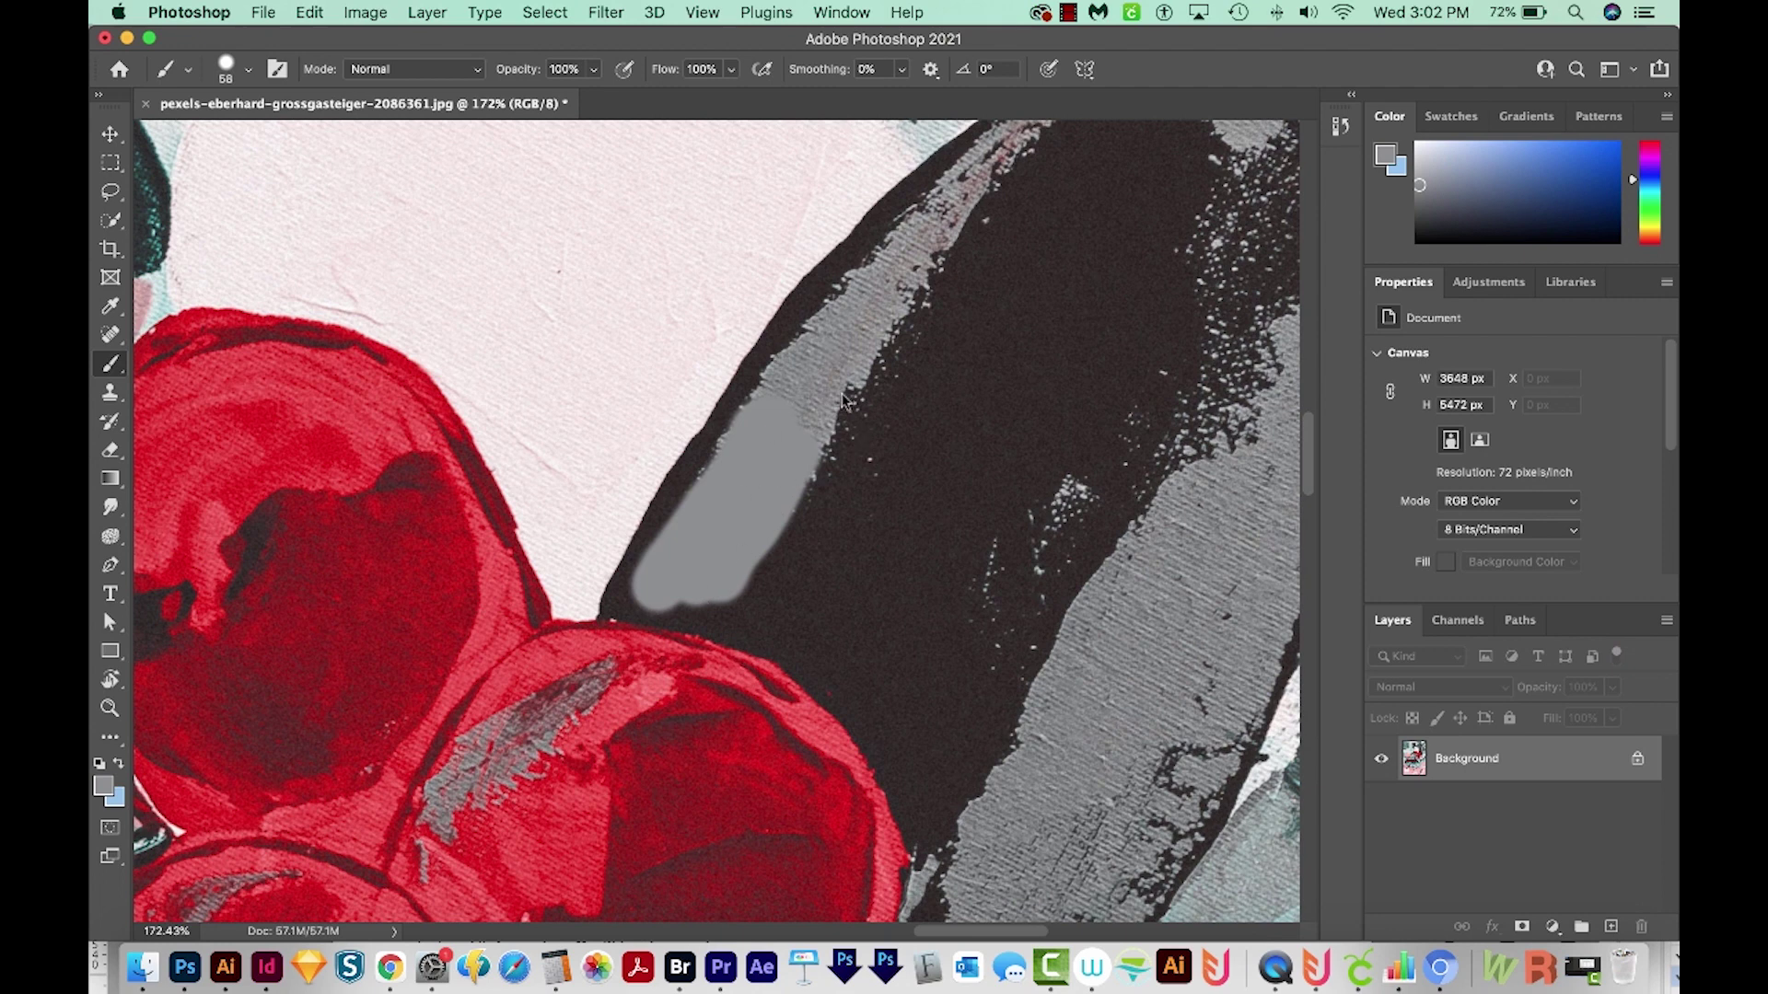
Step: Rotate the view to follow the bottle's edge and extend the grey stroke along it
{"action": "key", "text": "r"}
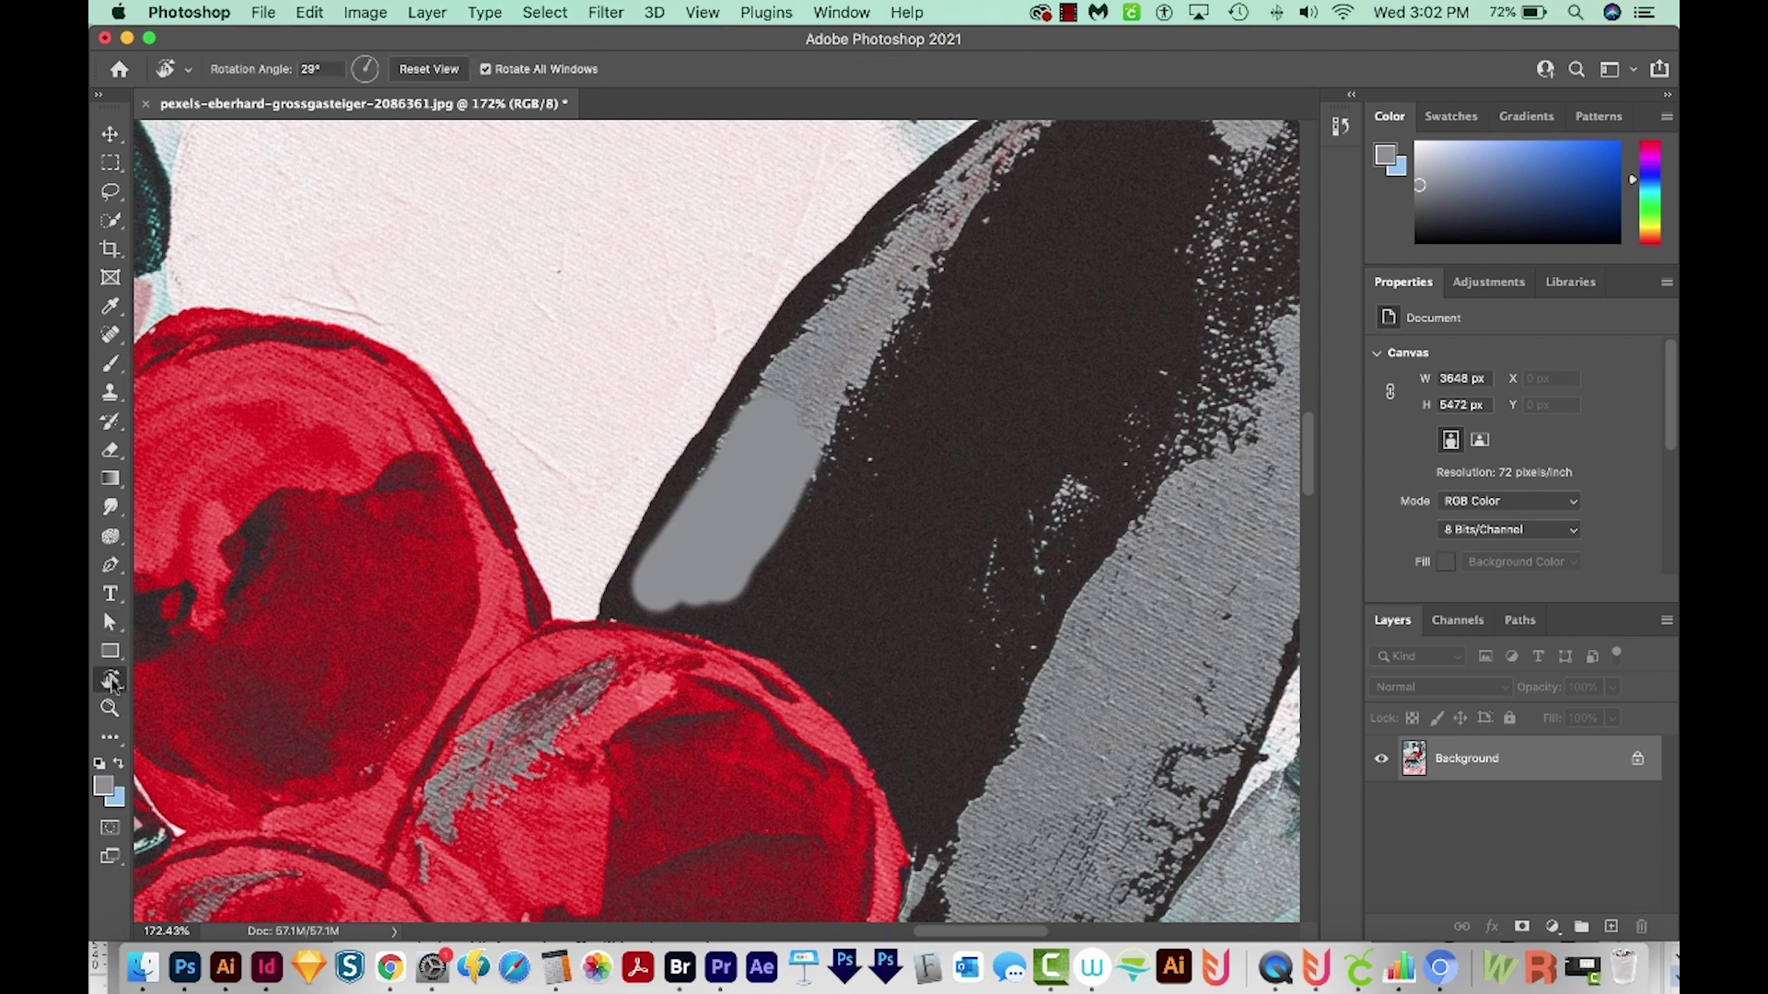
{"action": "left_click_drag", "start_coordinate": [564, 363], "coordinate": [714, 296]}
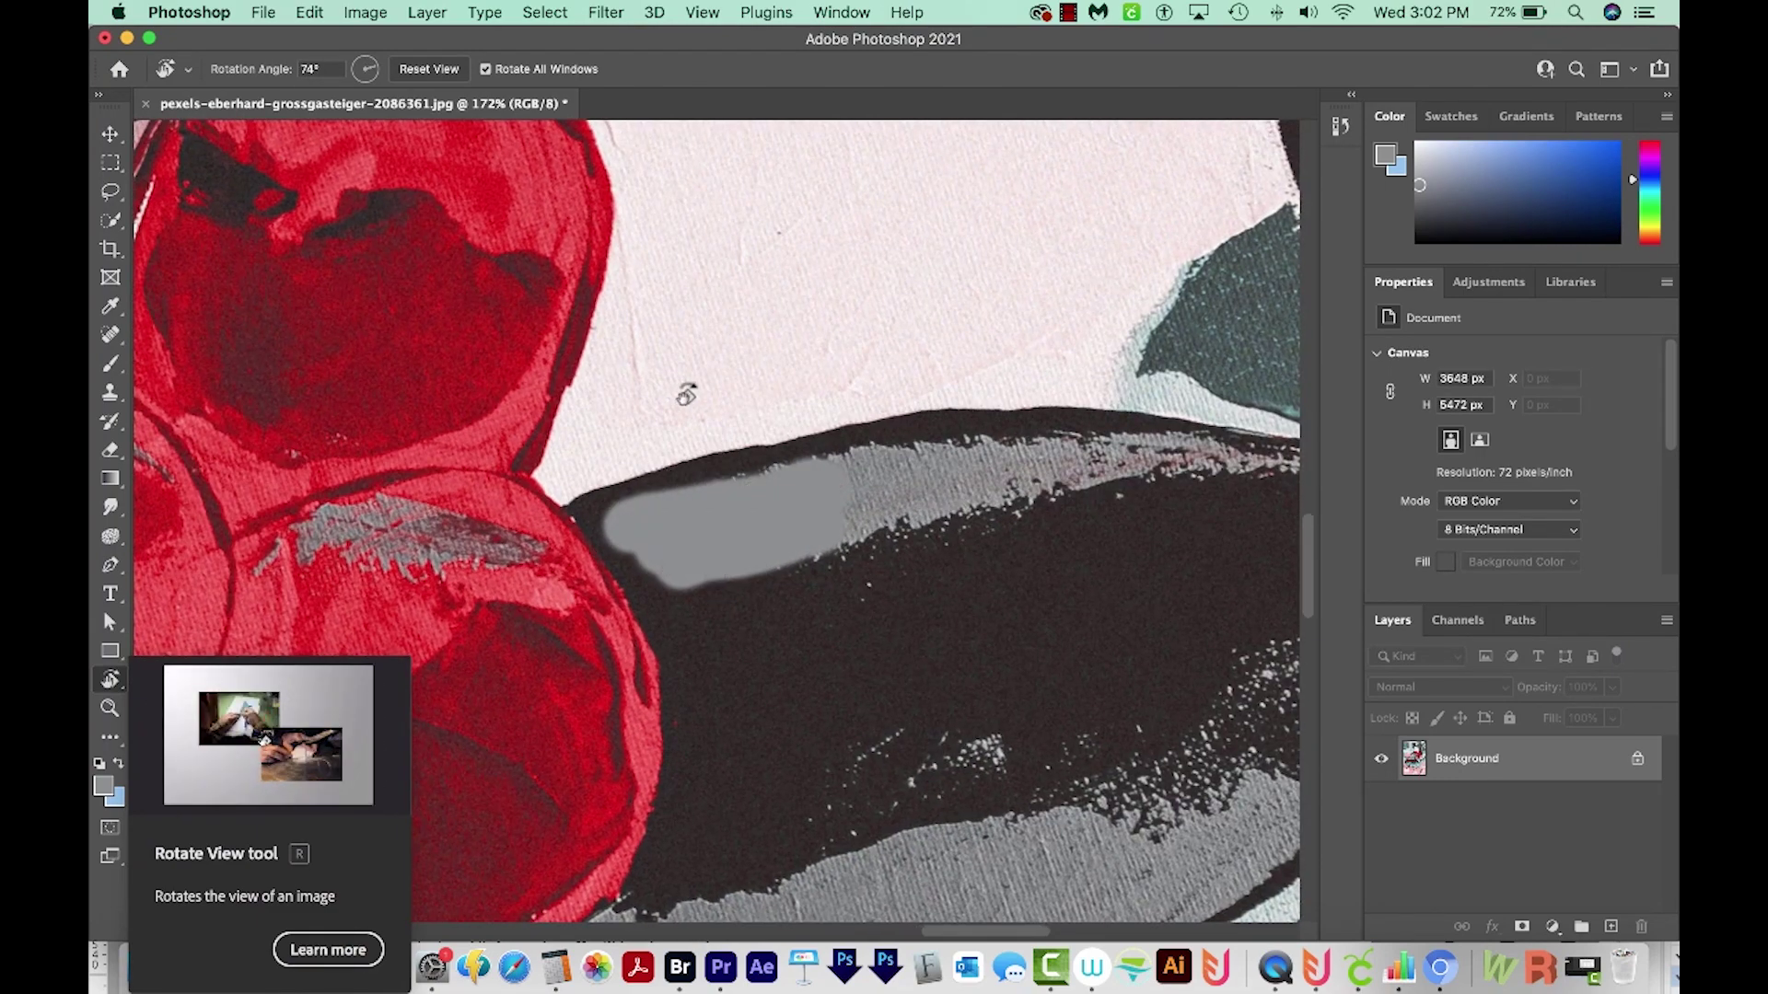
{"action": "key", "text": "b"}
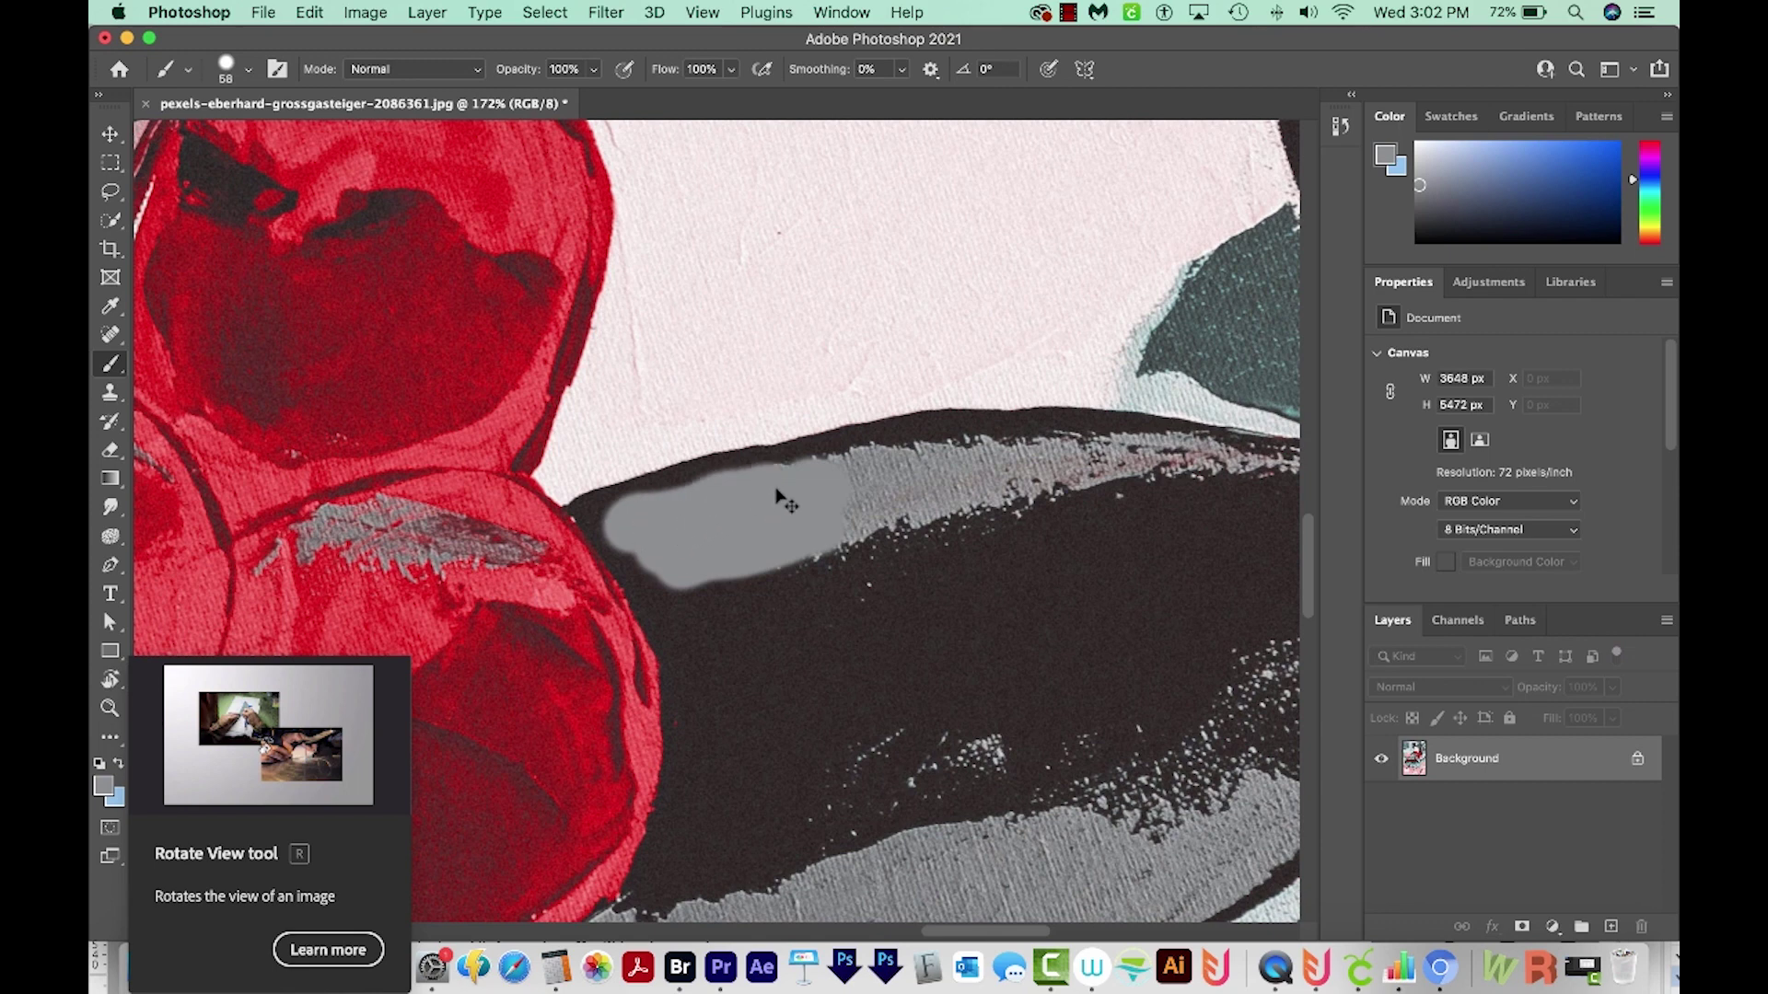
{"action": "left_click_drag", "start_coordinate": [783, 500], "coordinate": [879, 482]}
{"action": "key", "text": "e"}
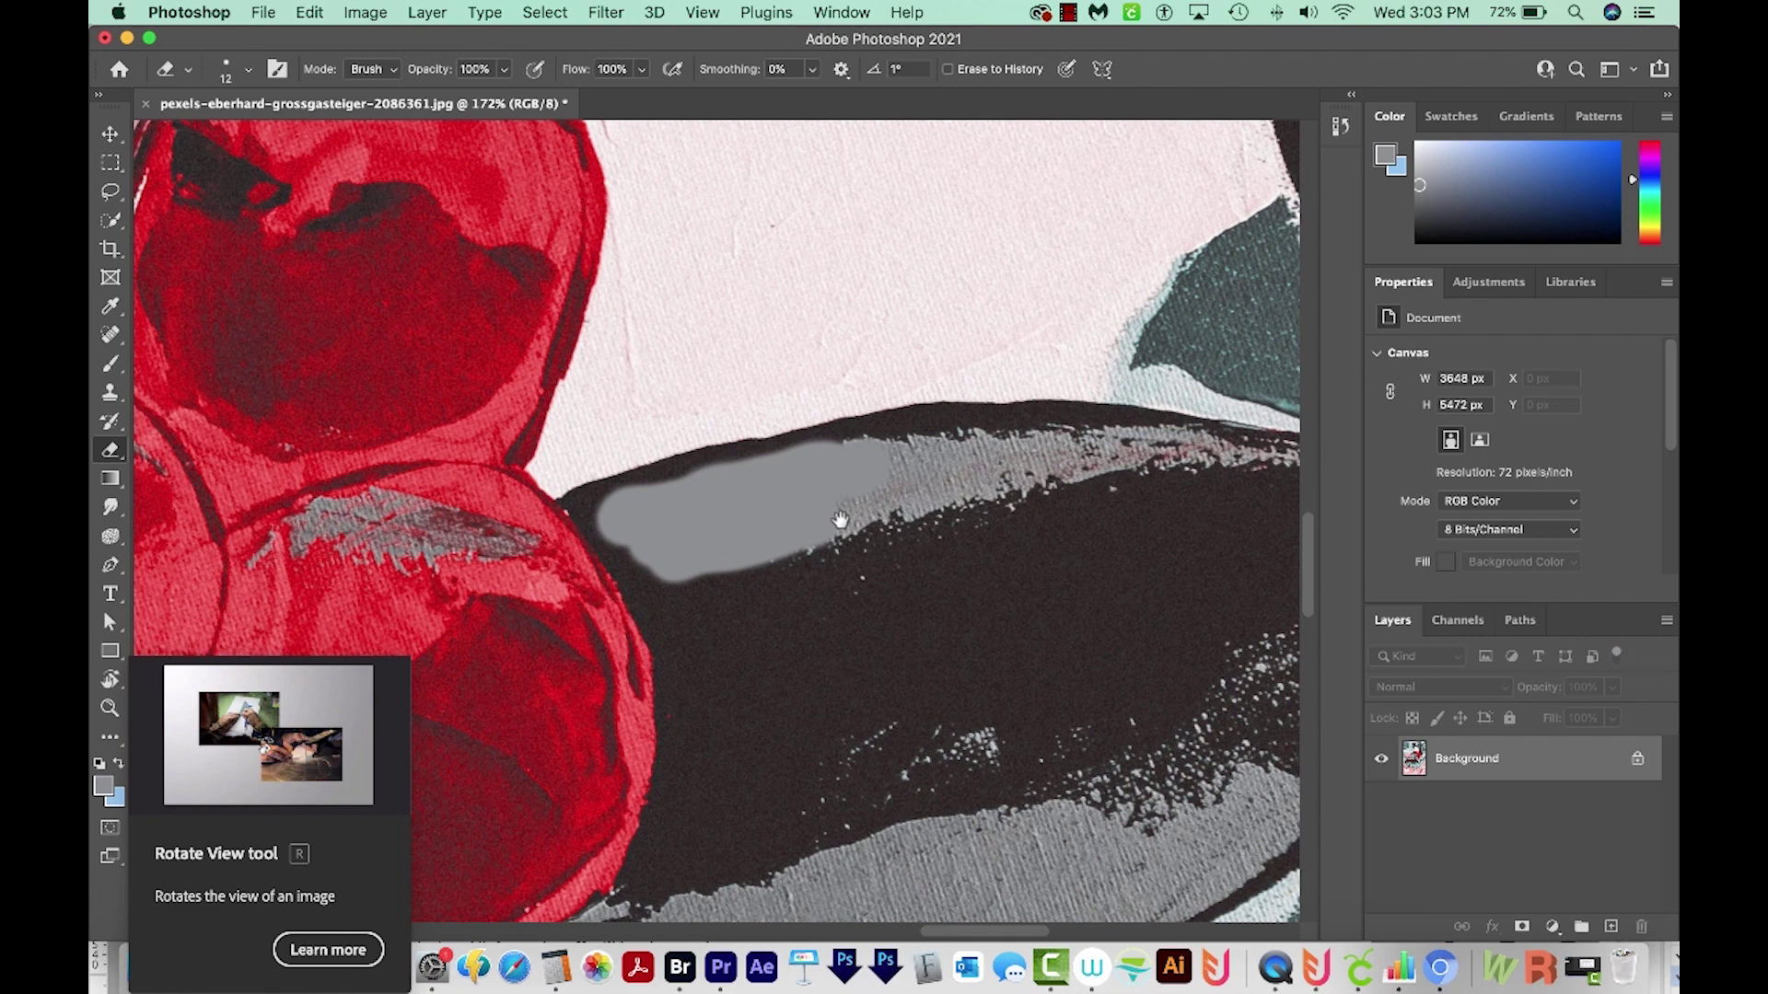
{"action": "key", "text": "r"}
{"action": "left_click_drag", "start_coordinate": [840, 518], "coordinate": [710, 454]}
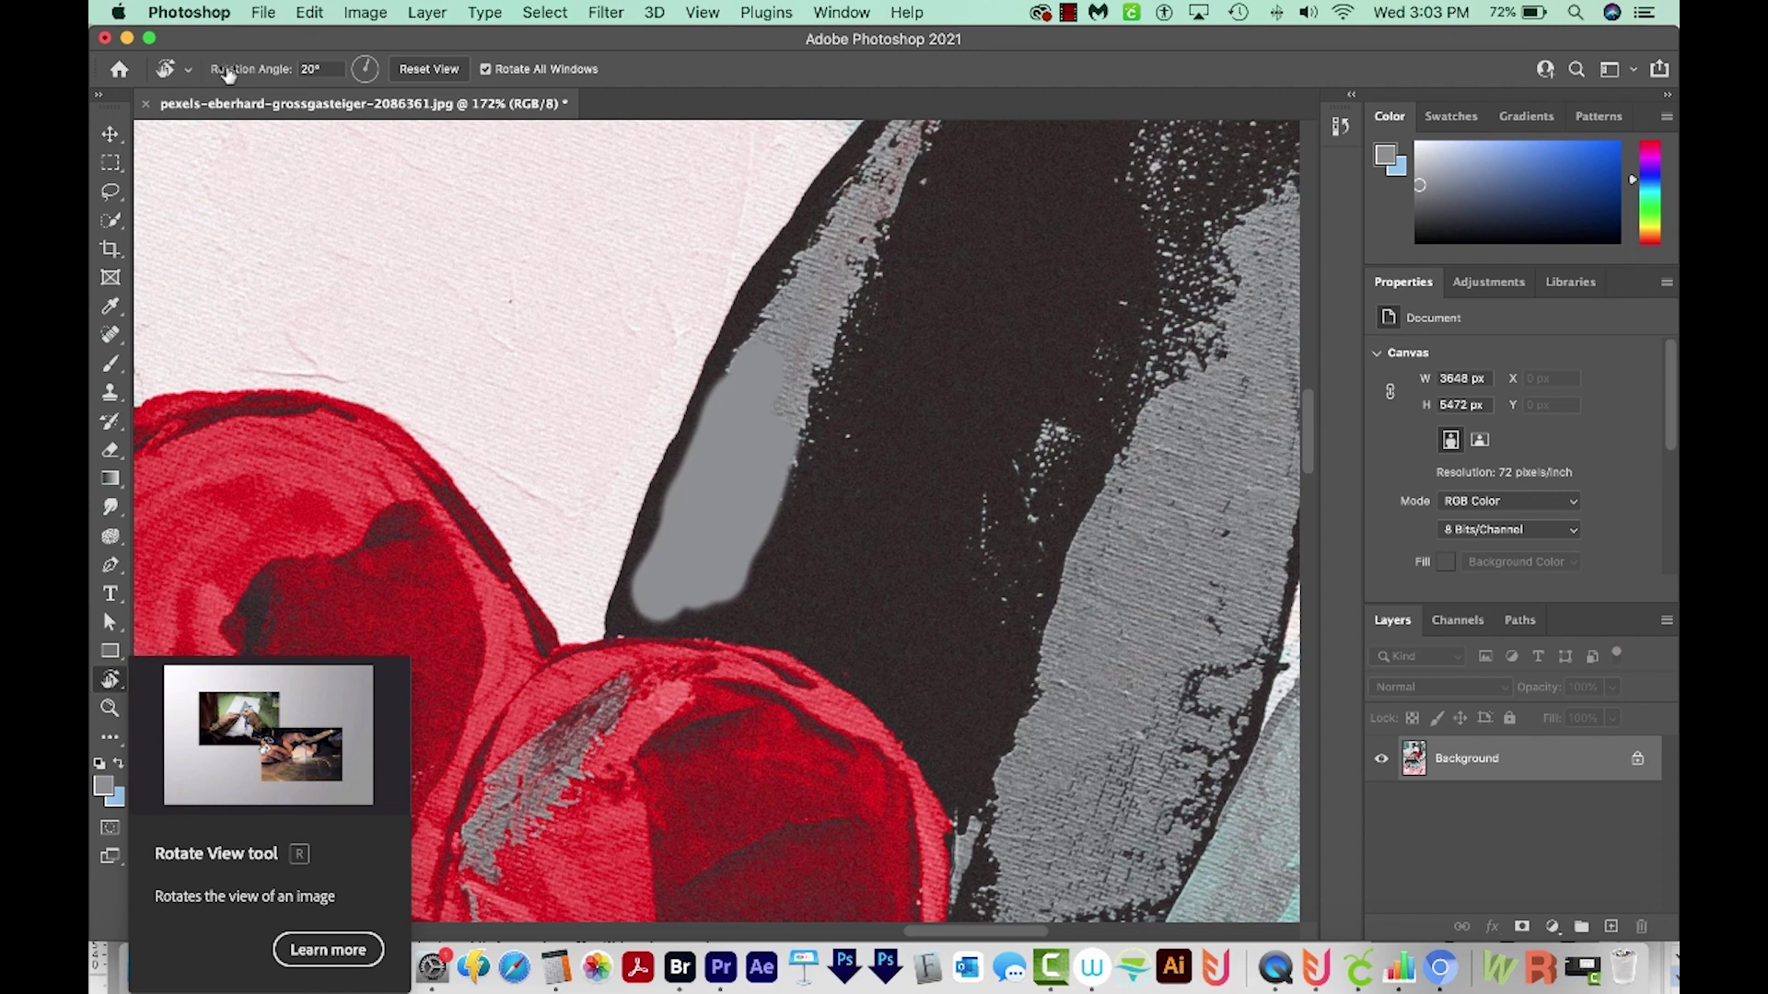
Step: Try 45° and -45° view rotations on the fitted painting, then reset the view upright
{"action": "left_click", "coordinate": [329, 66]}
{"action": "type", "text": "45"}
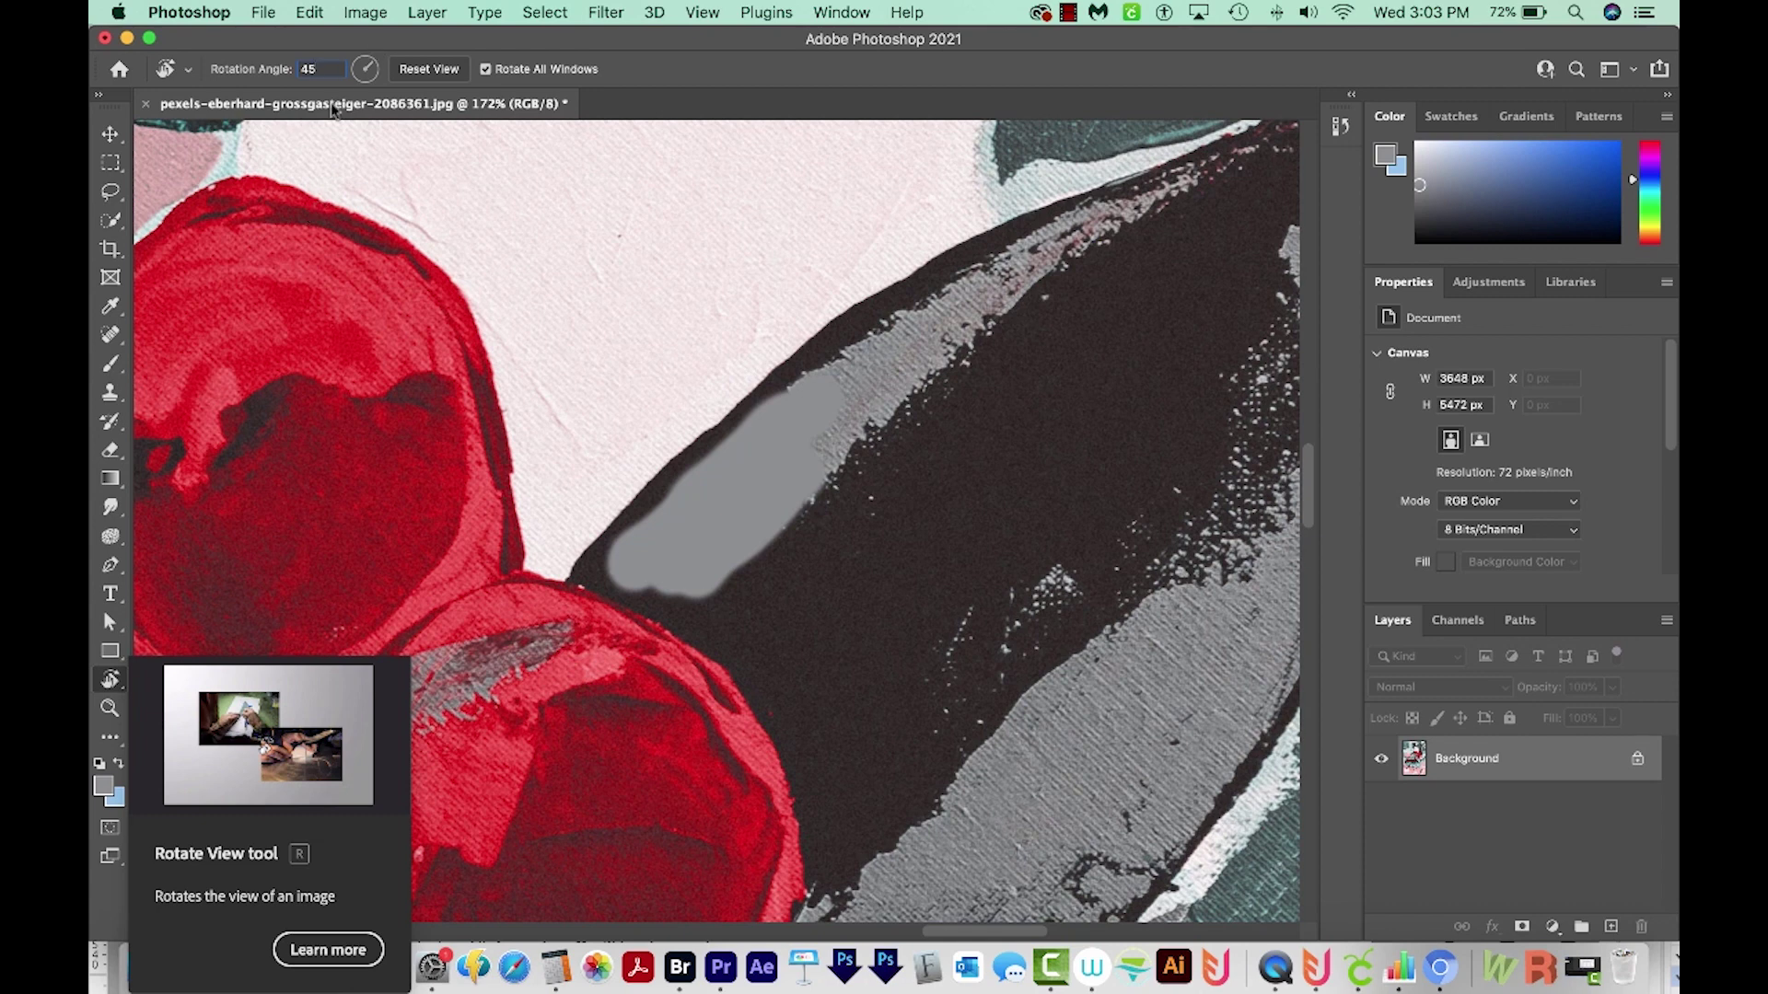
{"action": "key", "text": "super+0"}
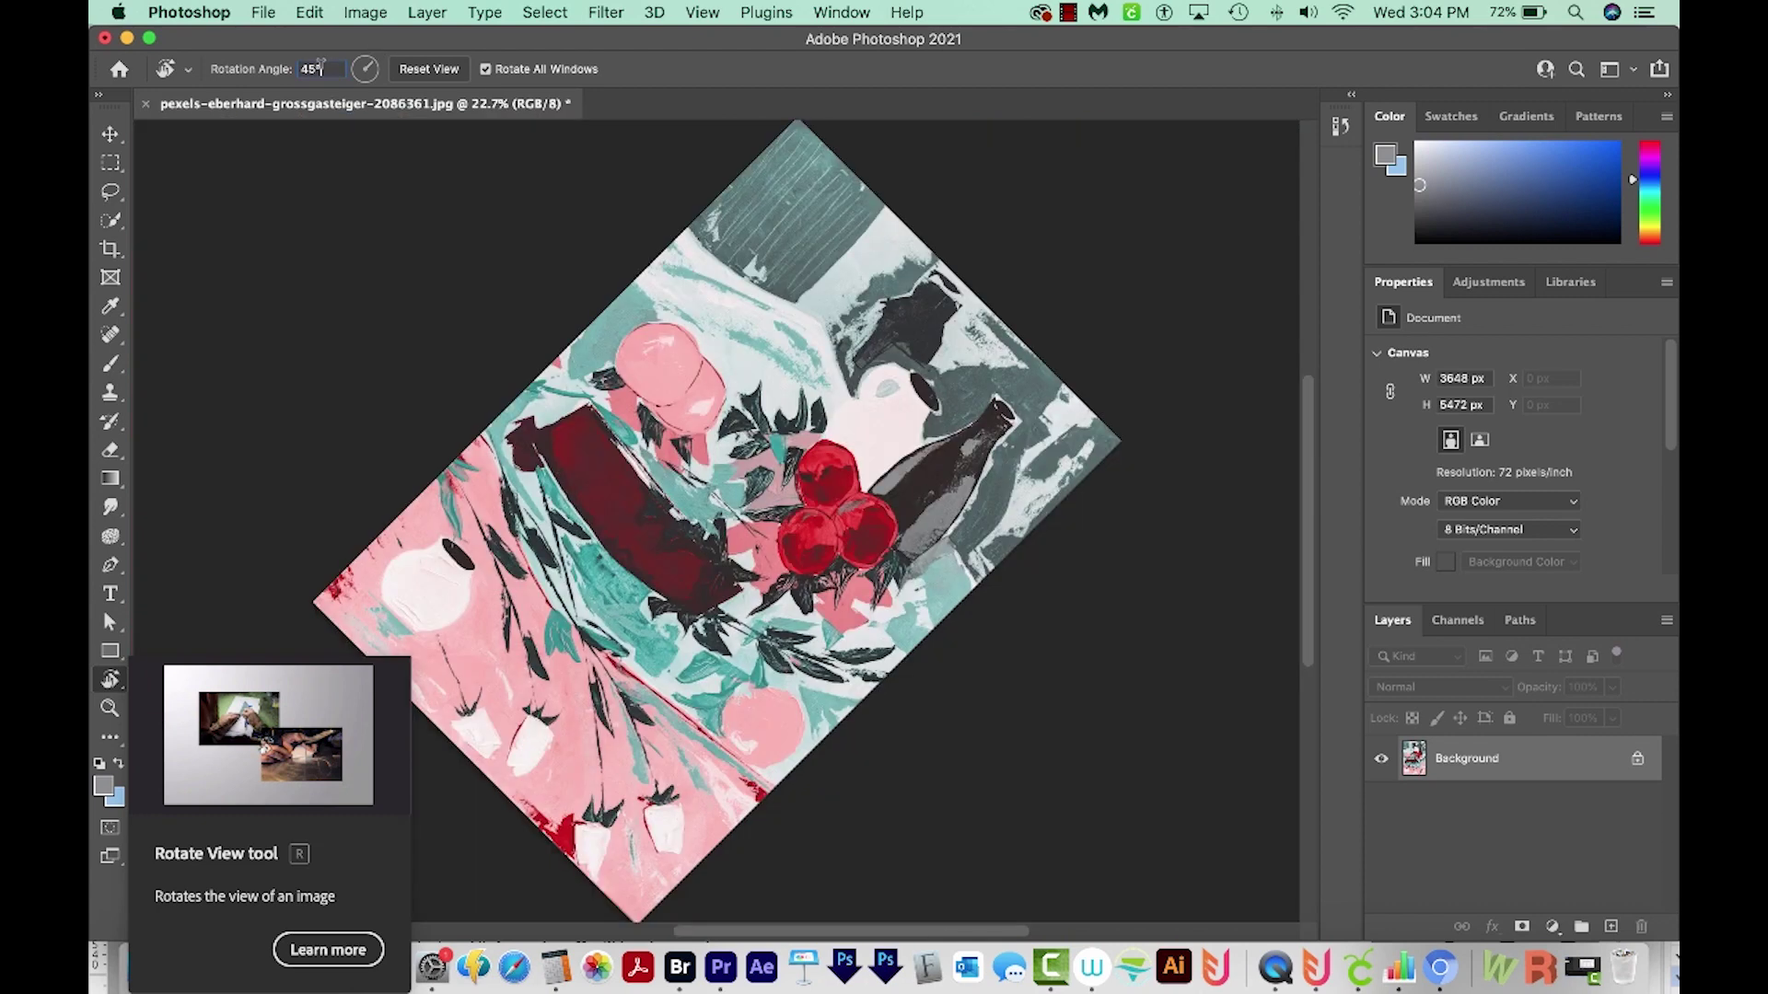
{"action": "left_click", "coordinate": [360, 66]}
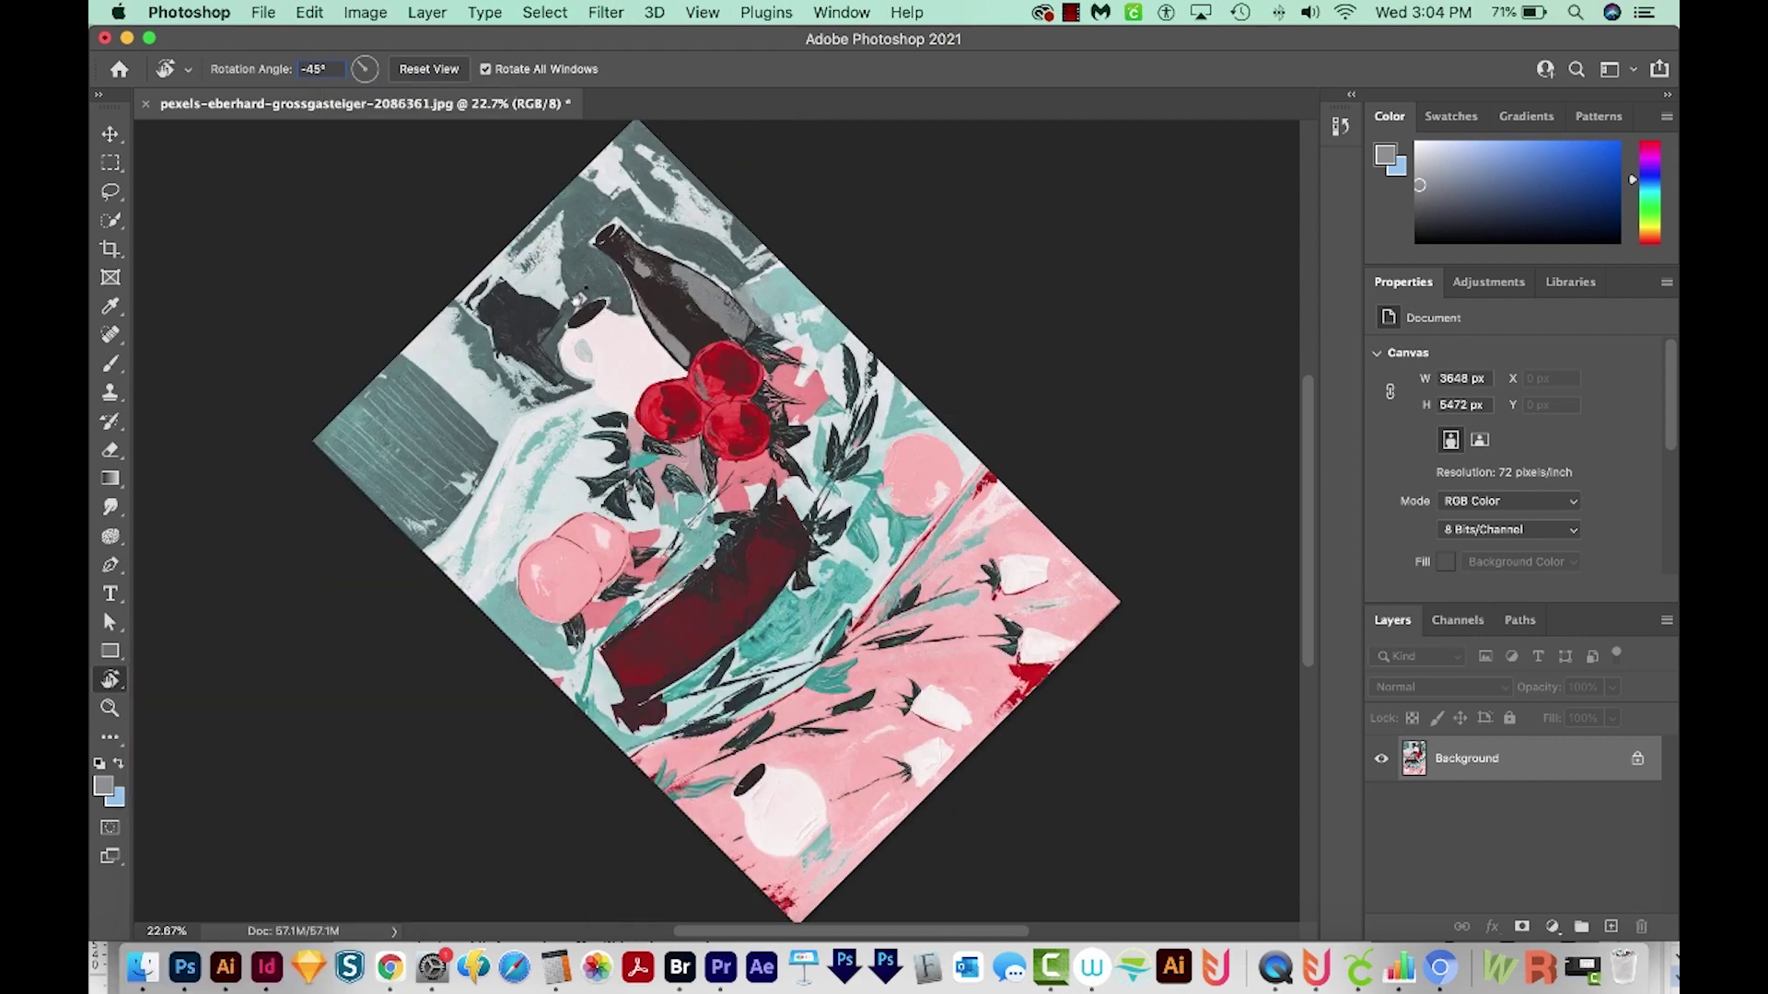
{"action": "left_click_drag", "start_coordinate": [635, 295], "coordinate": [746, 280]}
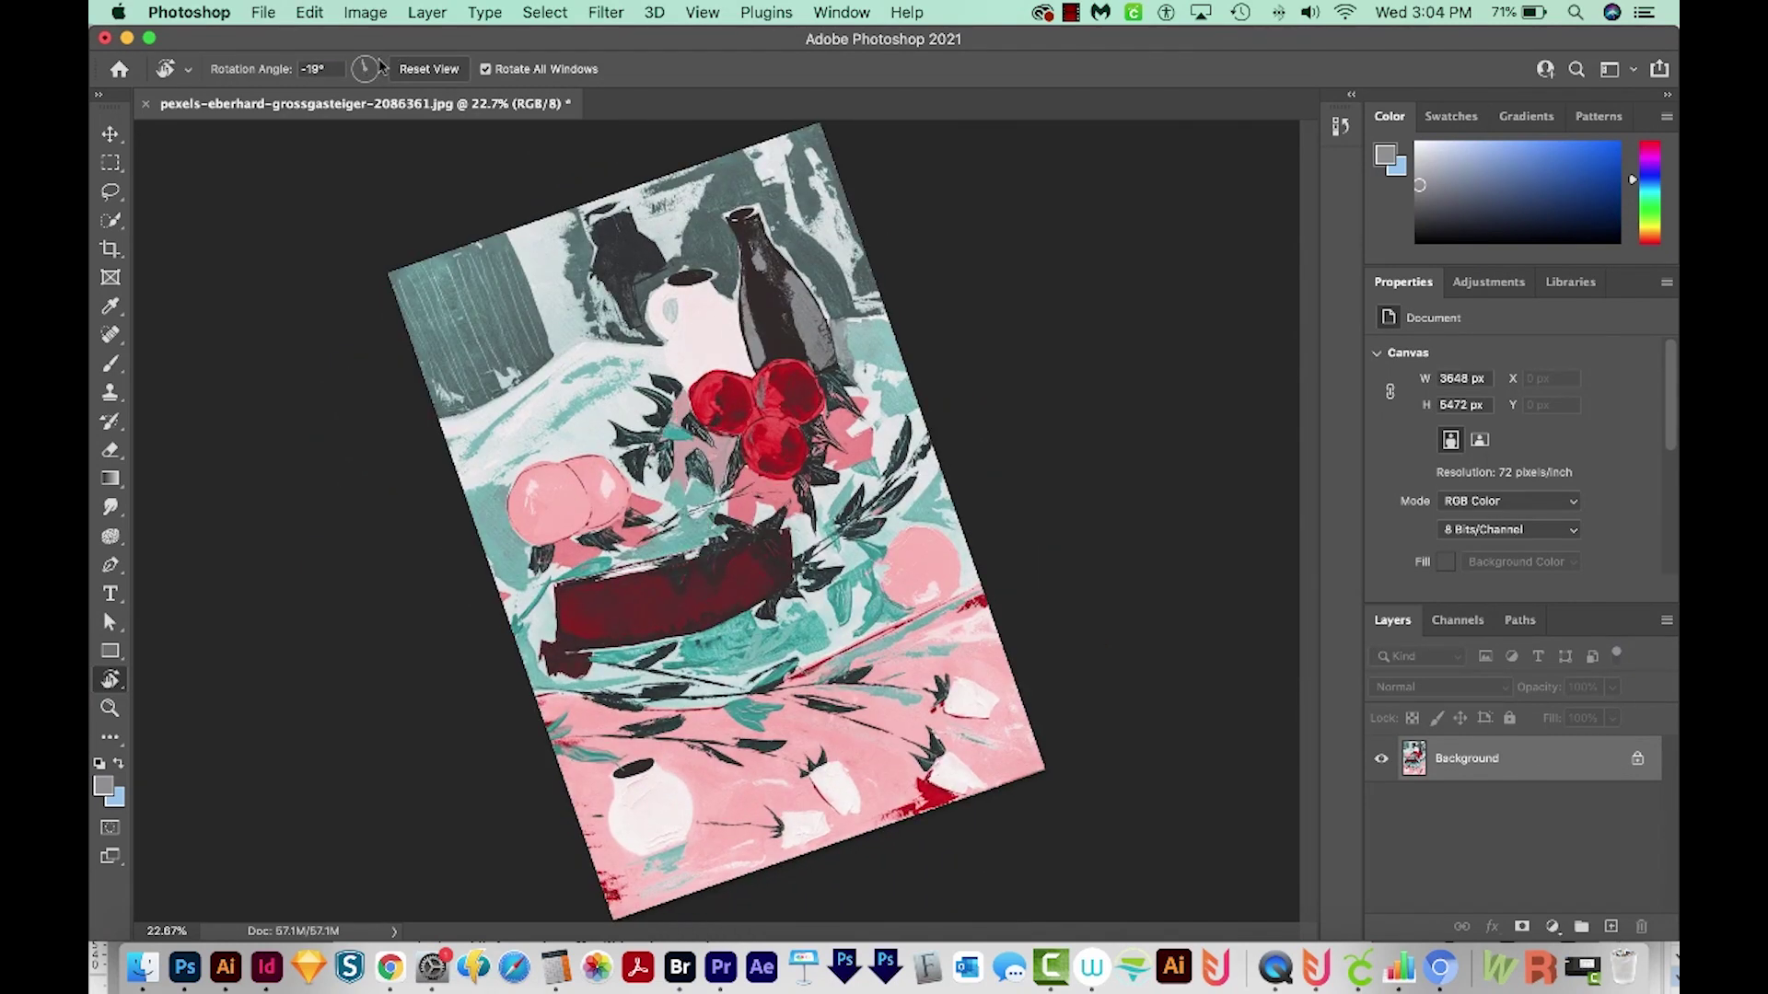
{"action": "mouse_move", "coordinate": [364, 67]}
{"action": "left_mouse_down"}
{"action": "mouse_move", "coordinate": [368, 82]}
{"action": "mouse_move", "coordinate": [355, 69]}
{"action": "left_mouse_up"}
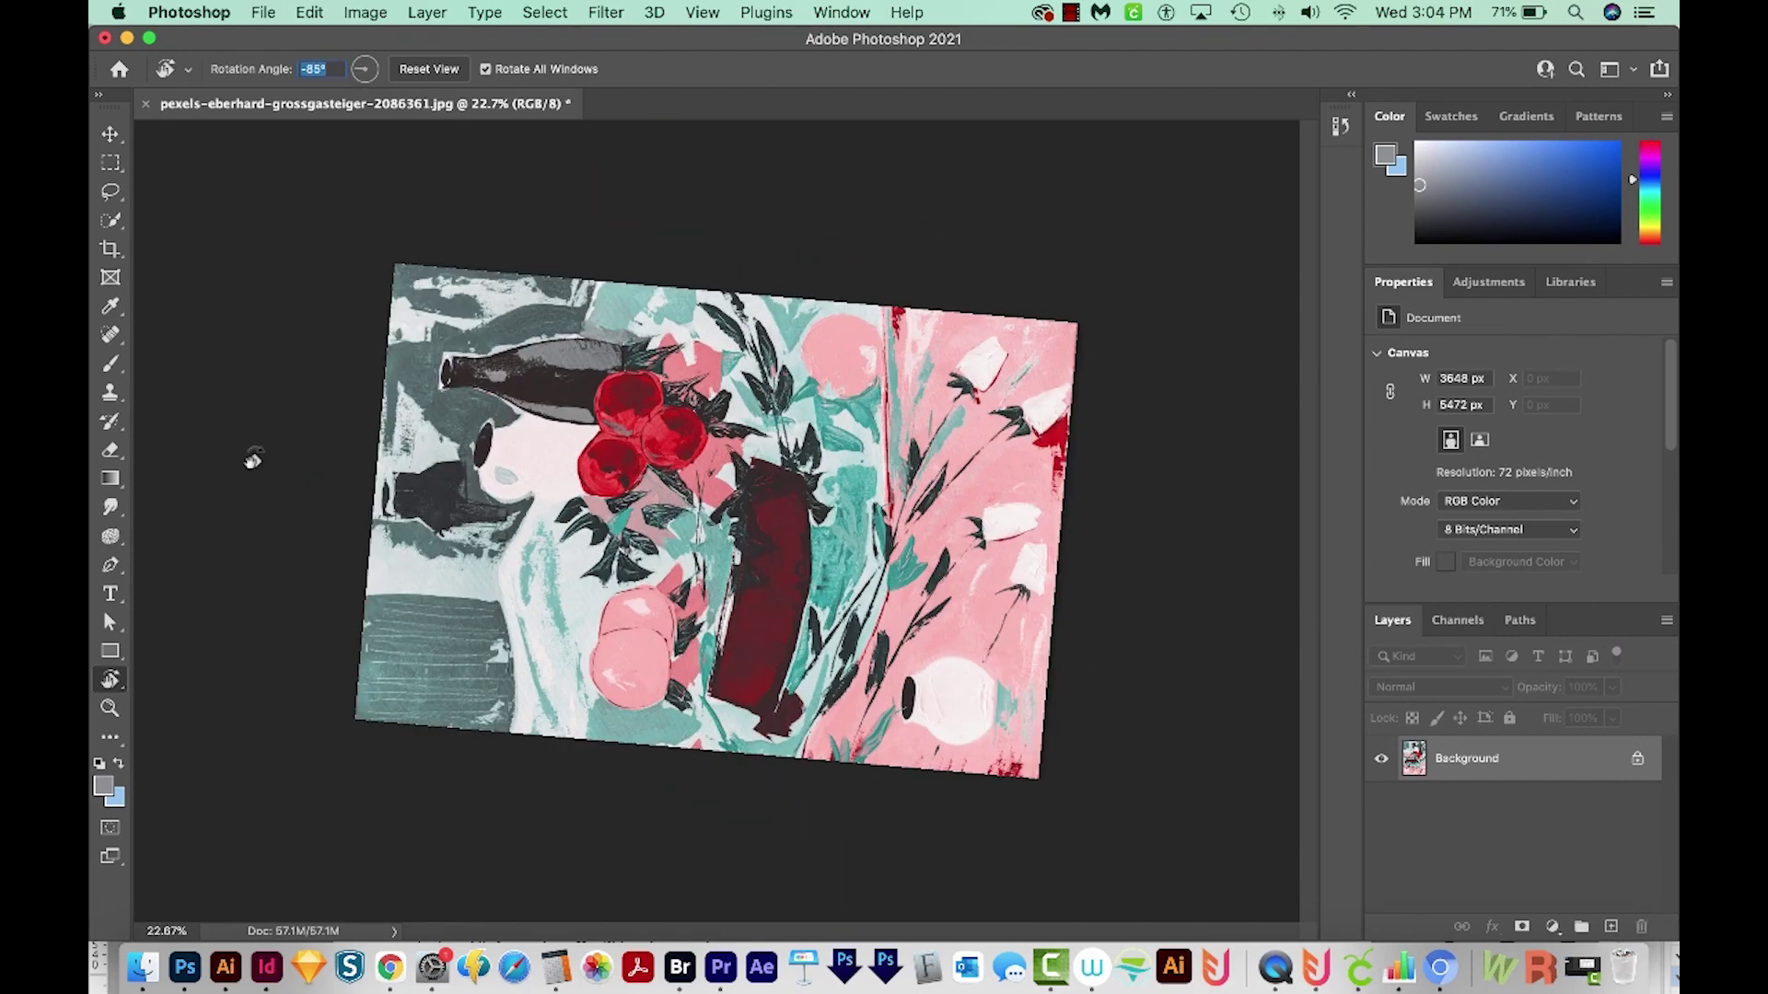
{"action": "left_click", "coordinate": [430, 70]}
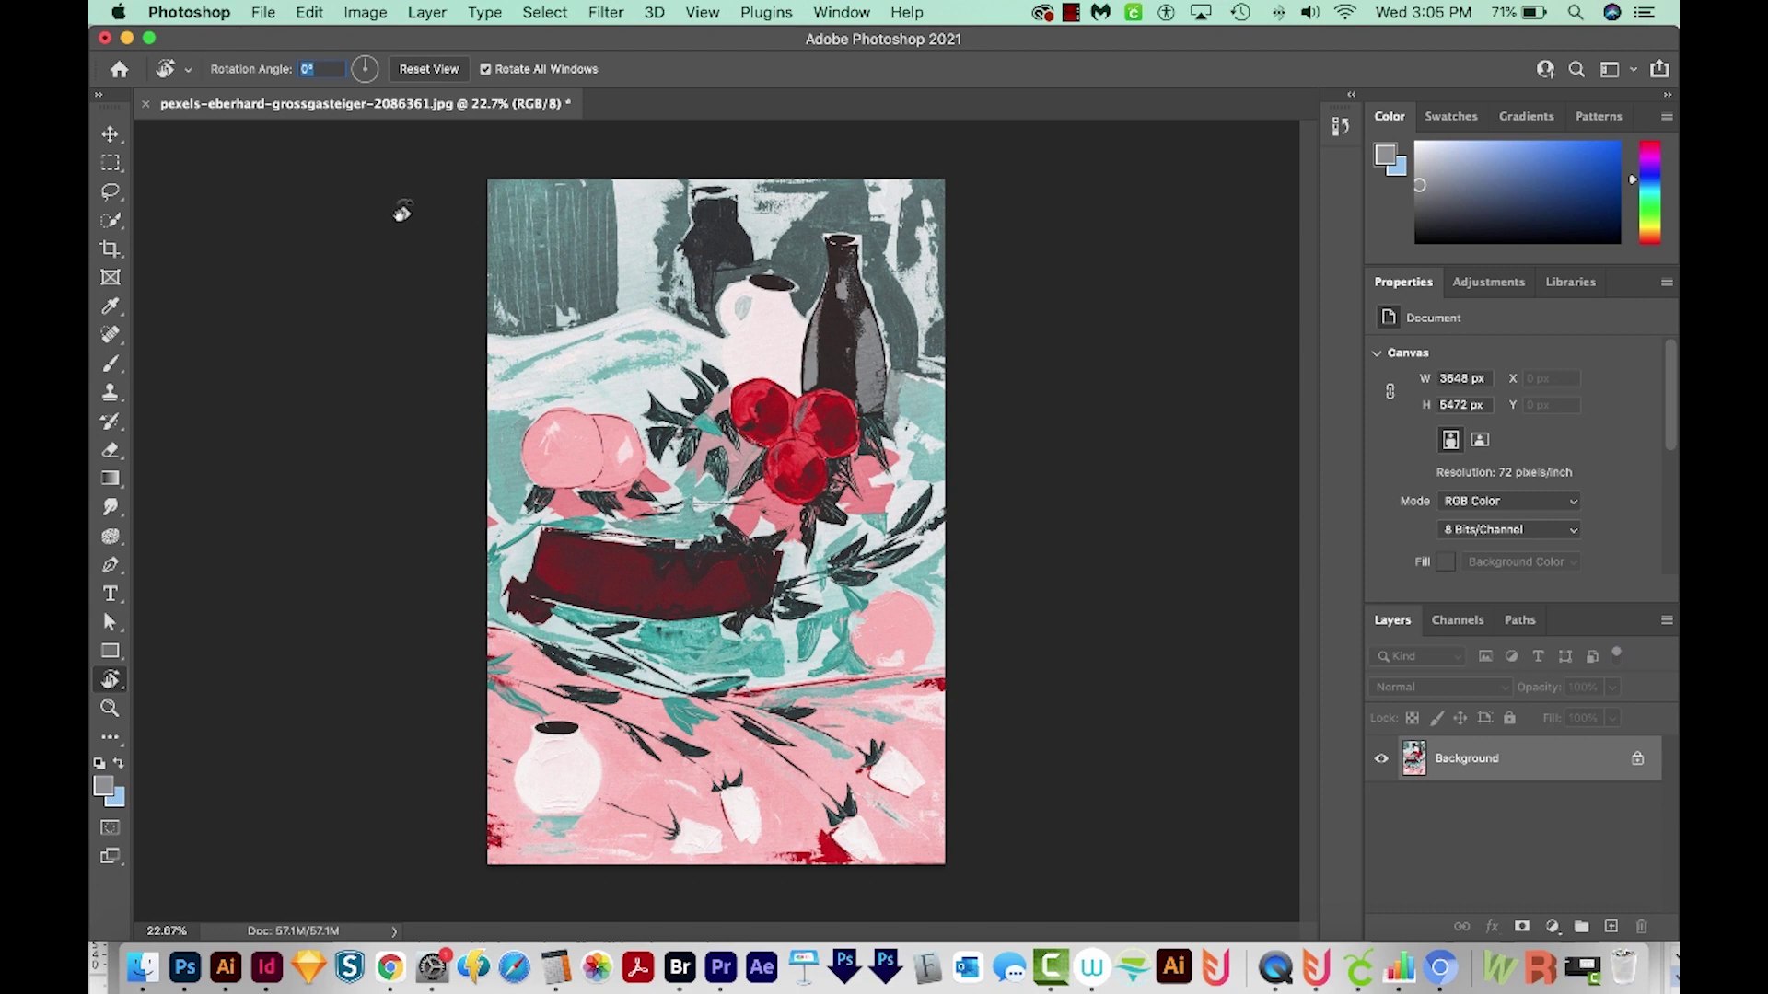
Step: Tilt the painting's view to about -34° and bring up the Finder window
{"action": "left_click_drag", "start_coordinate": [403, 212], "coordinate": [324, 458]}
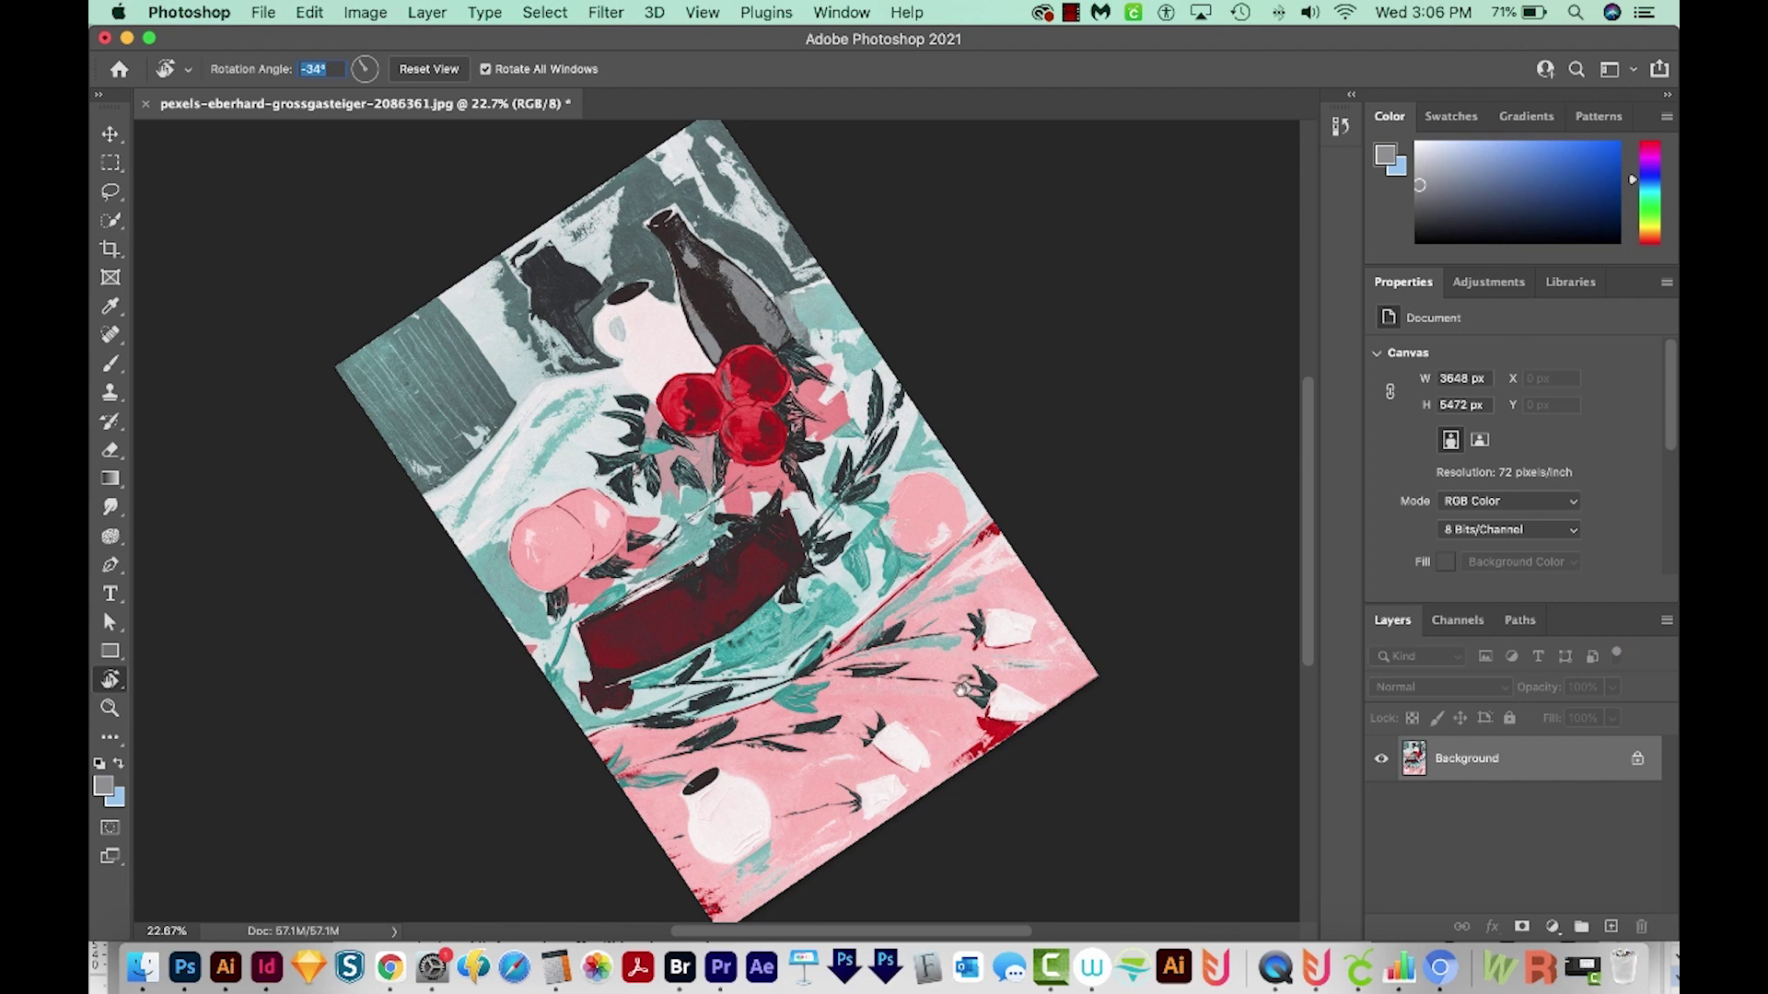
{"action": "left_click", "coordinate": [141, 976]}
{"action": "left_click", "coordinate": [773, 173]}
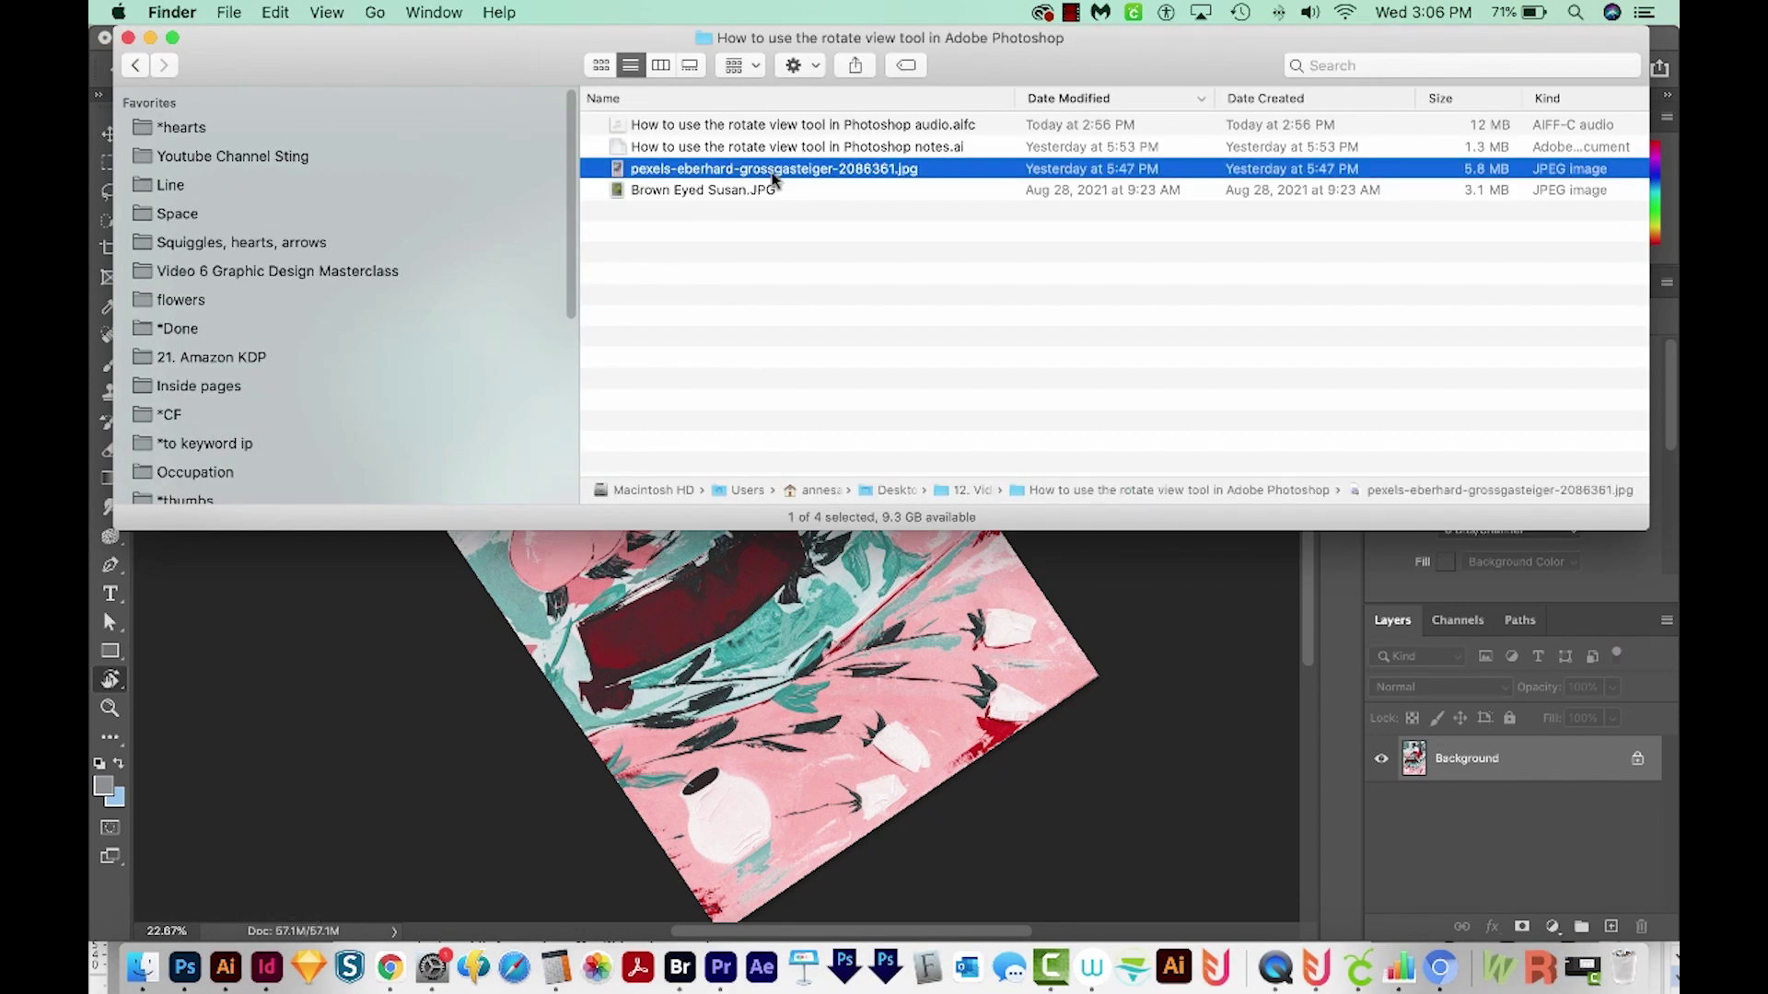
{"action": "key", "text": "space"}
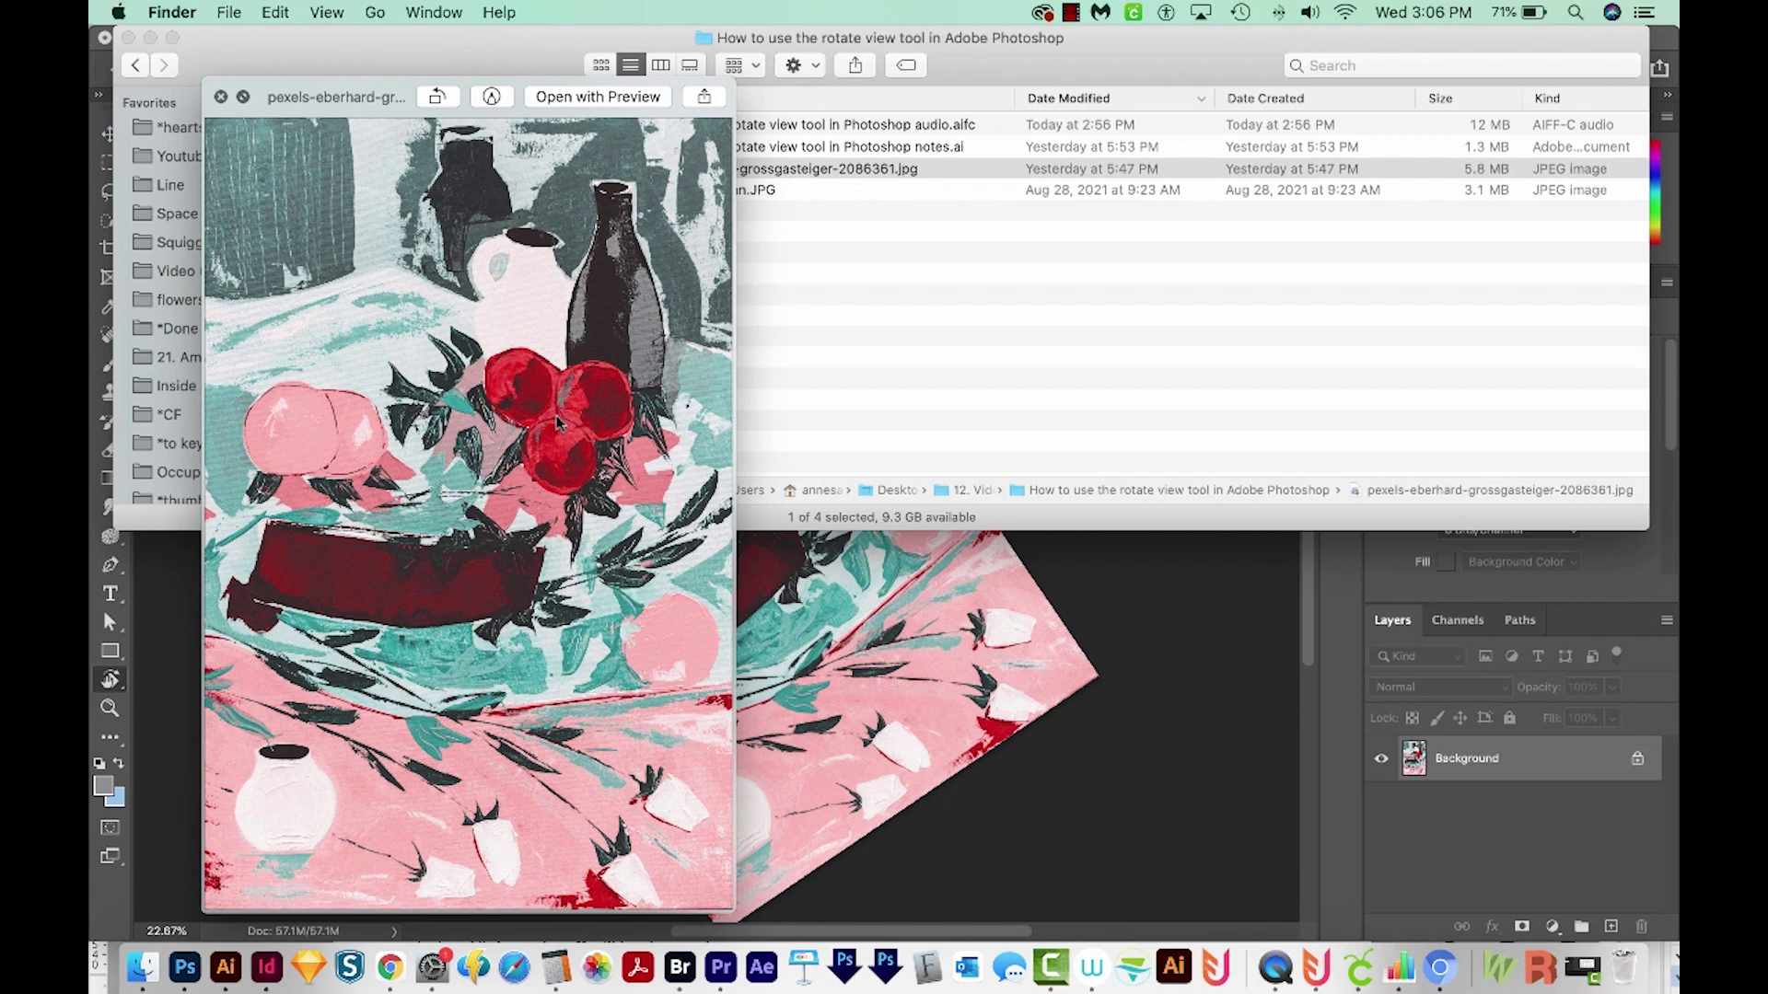
{"action": "key", "text": "super+Tab"}
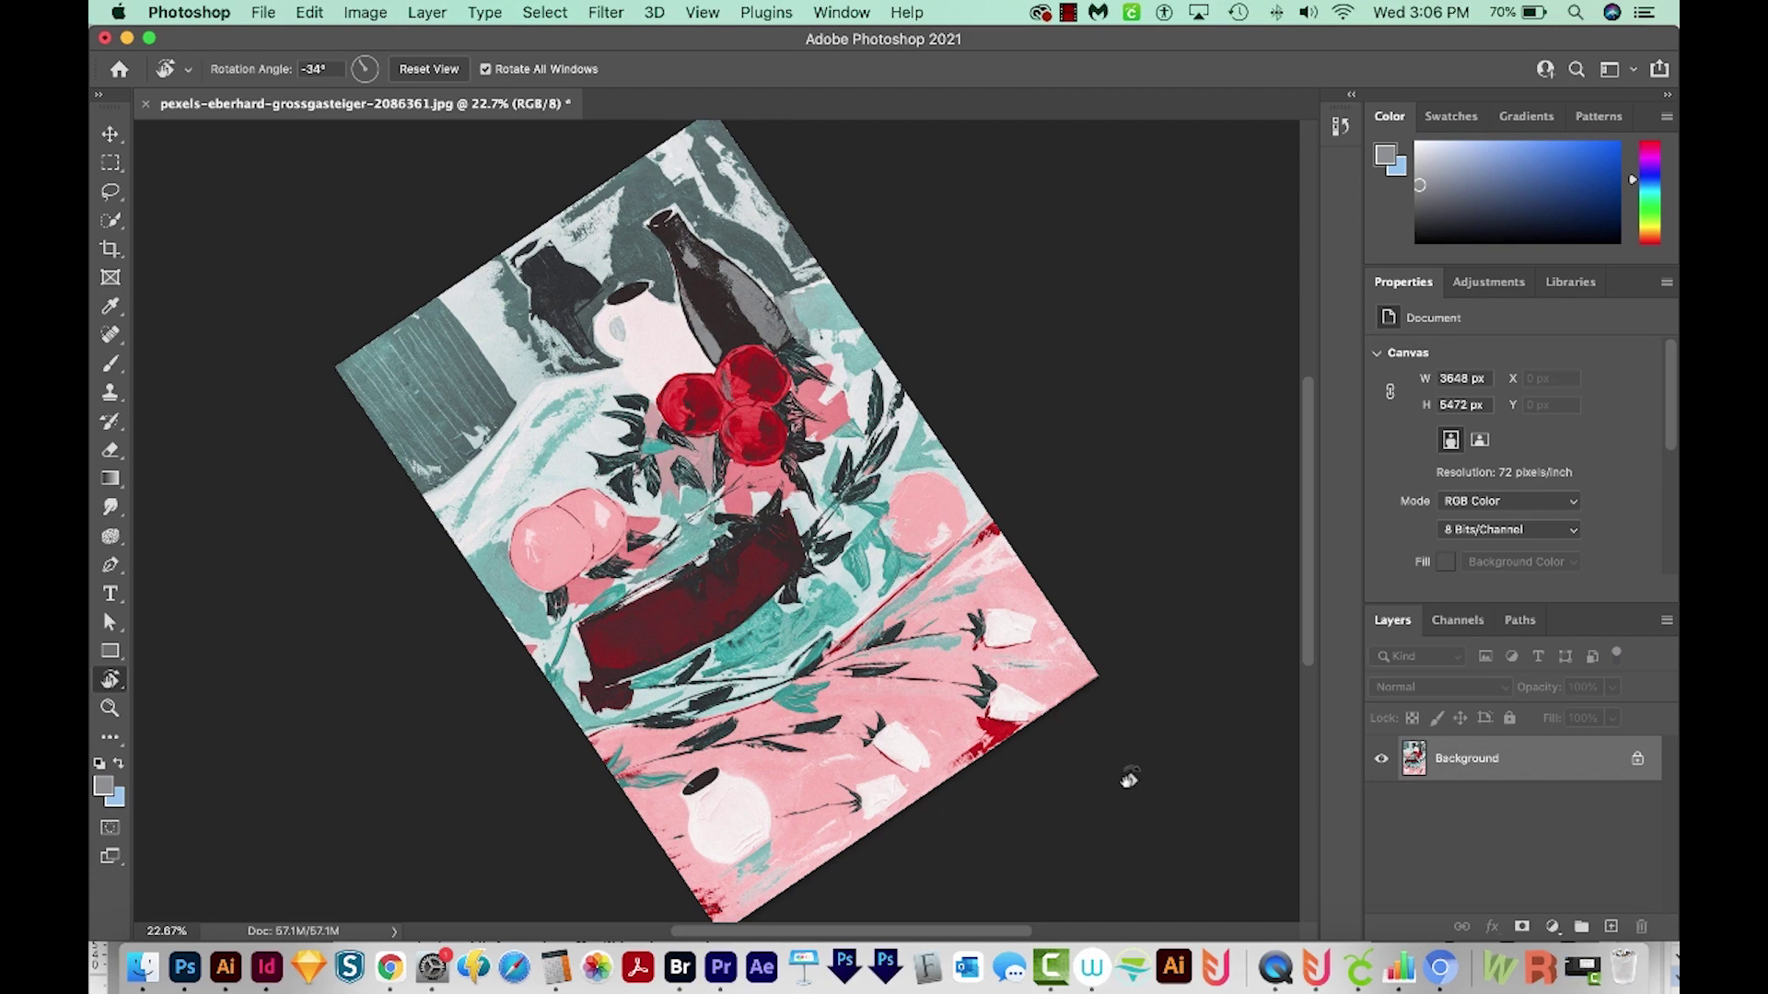
Step: Rotate the image 90° clockwise via Image Rotation, then undo it to restore portrait orientation
{"action": "left_click", "coordinate": [391, 9]}
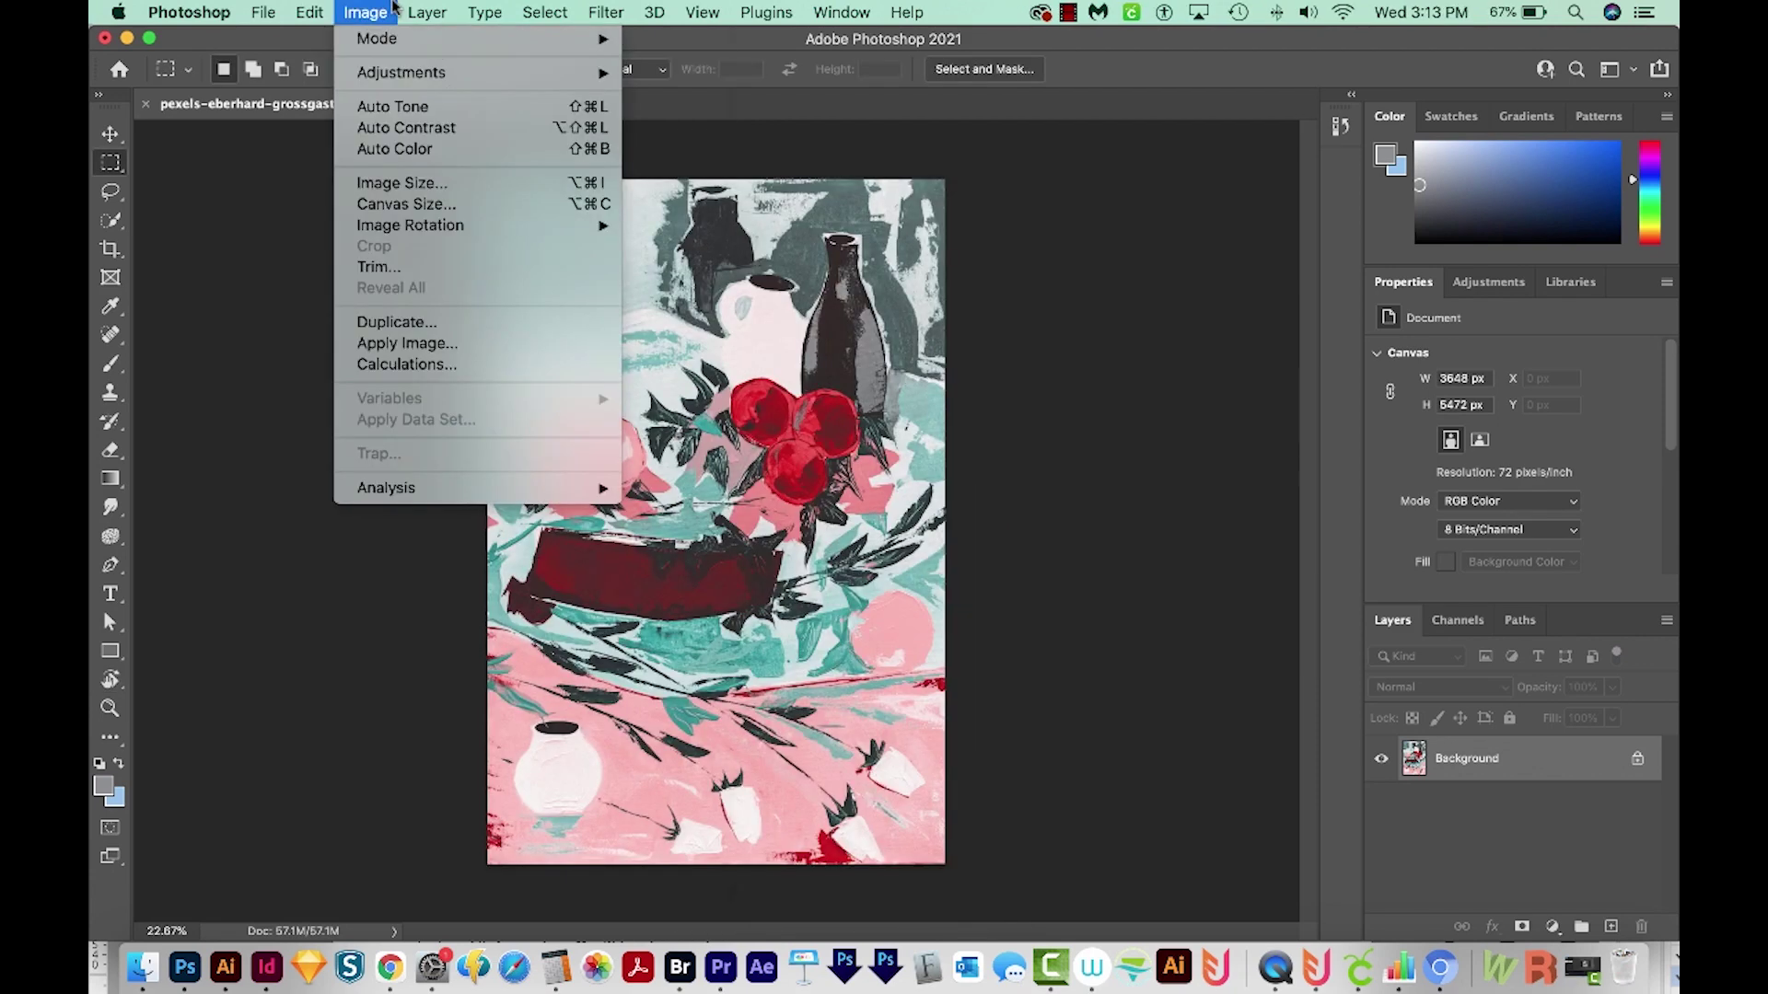
{"action": "mouse_move", "coordinate": [394, 224]}
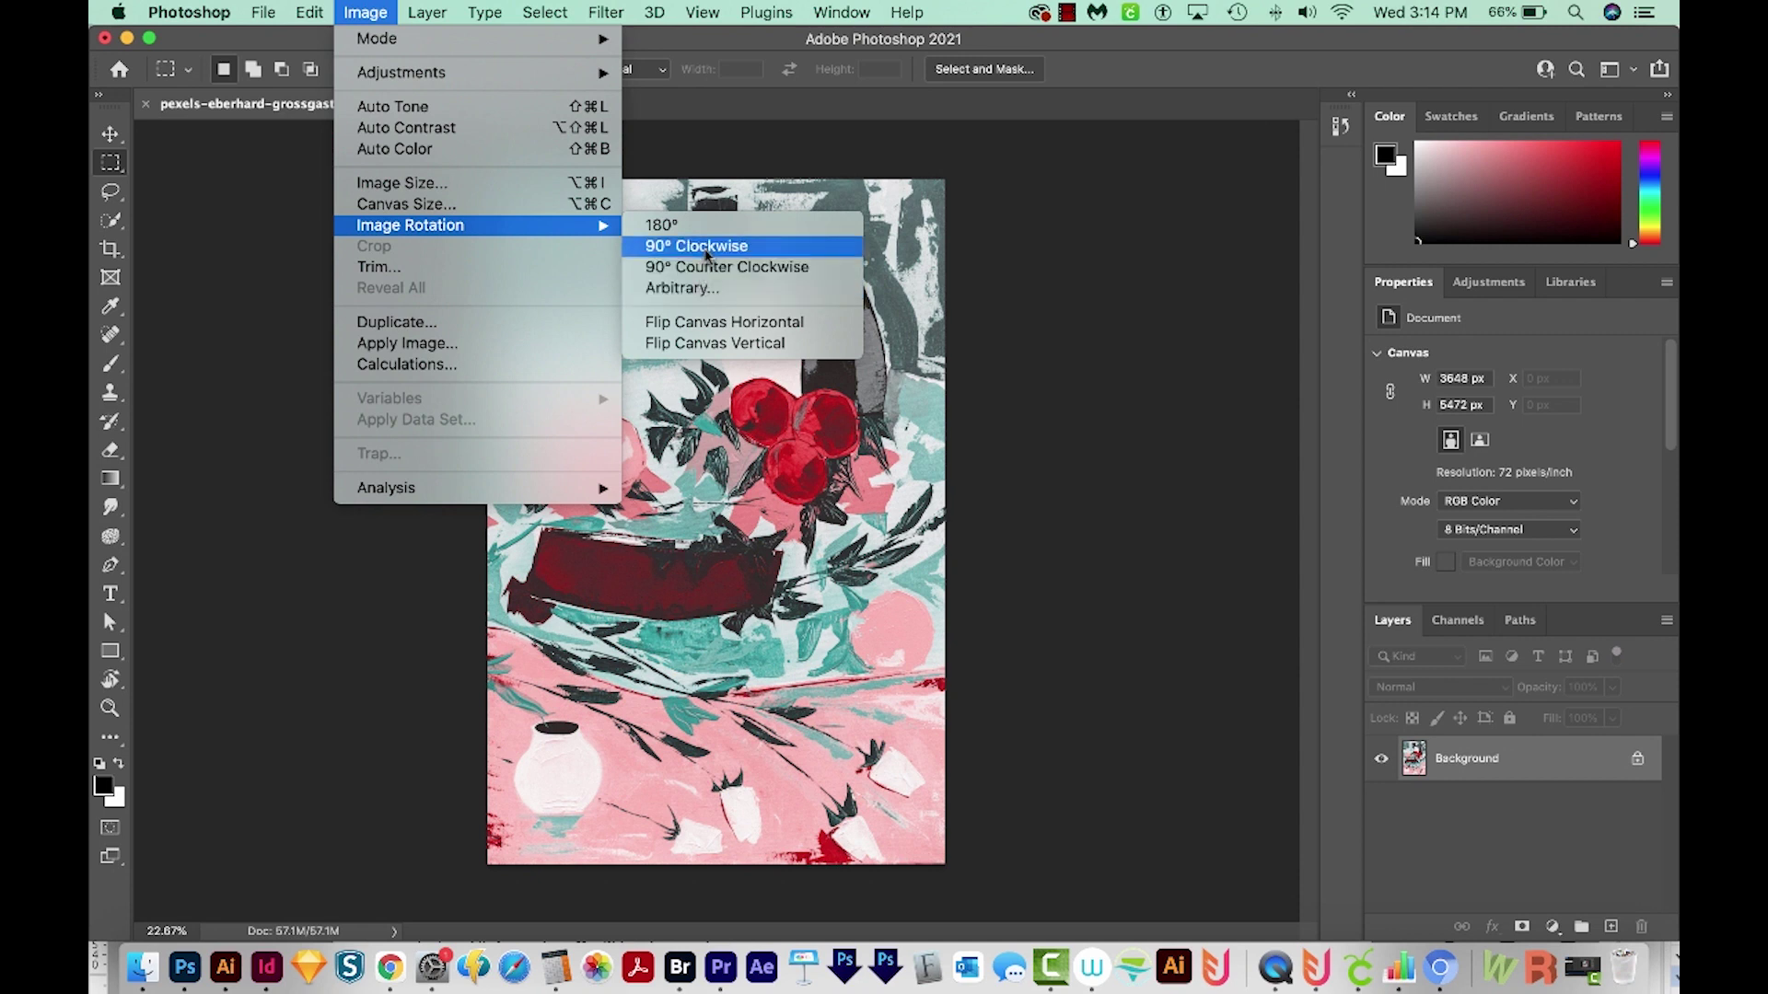
{"action": "left_click", "coordinate": [706, 251]}
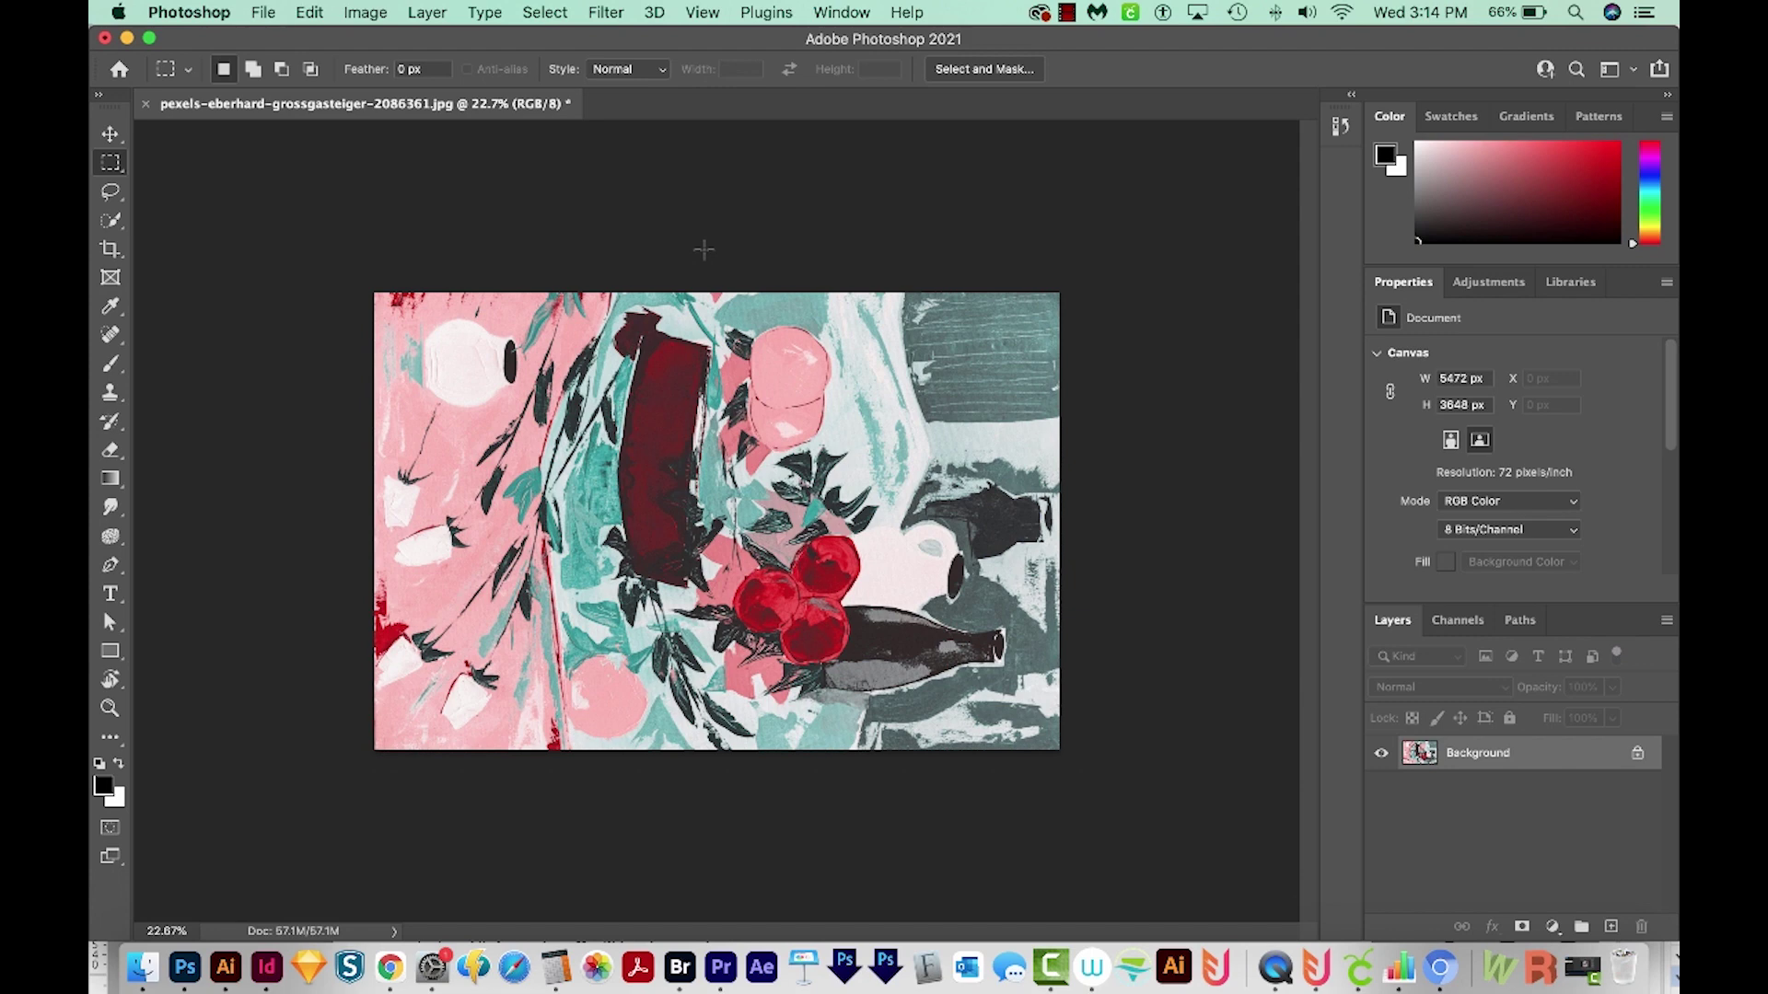
{"action": "key", "text": "super+z"}
{"action": "key", "text": "v"}
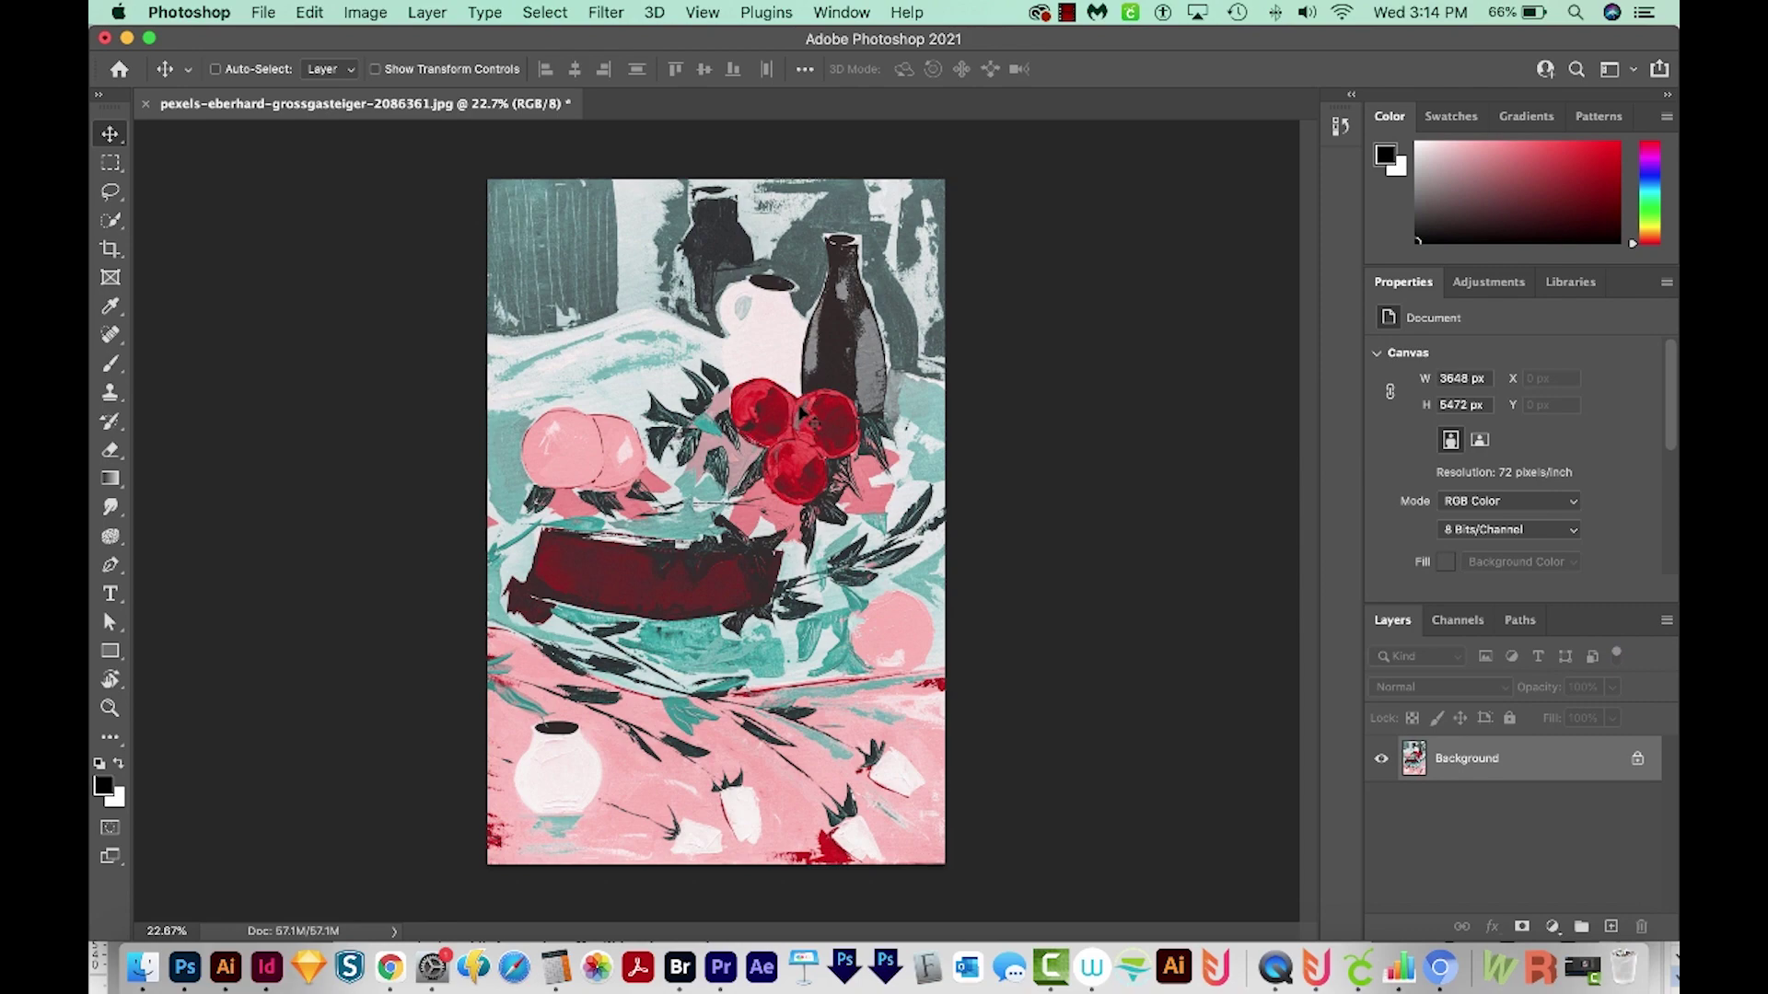
Step: Zoom in on the pink fruit and rotate the canvas view about 58°
{"action": "key", "text": "z"}
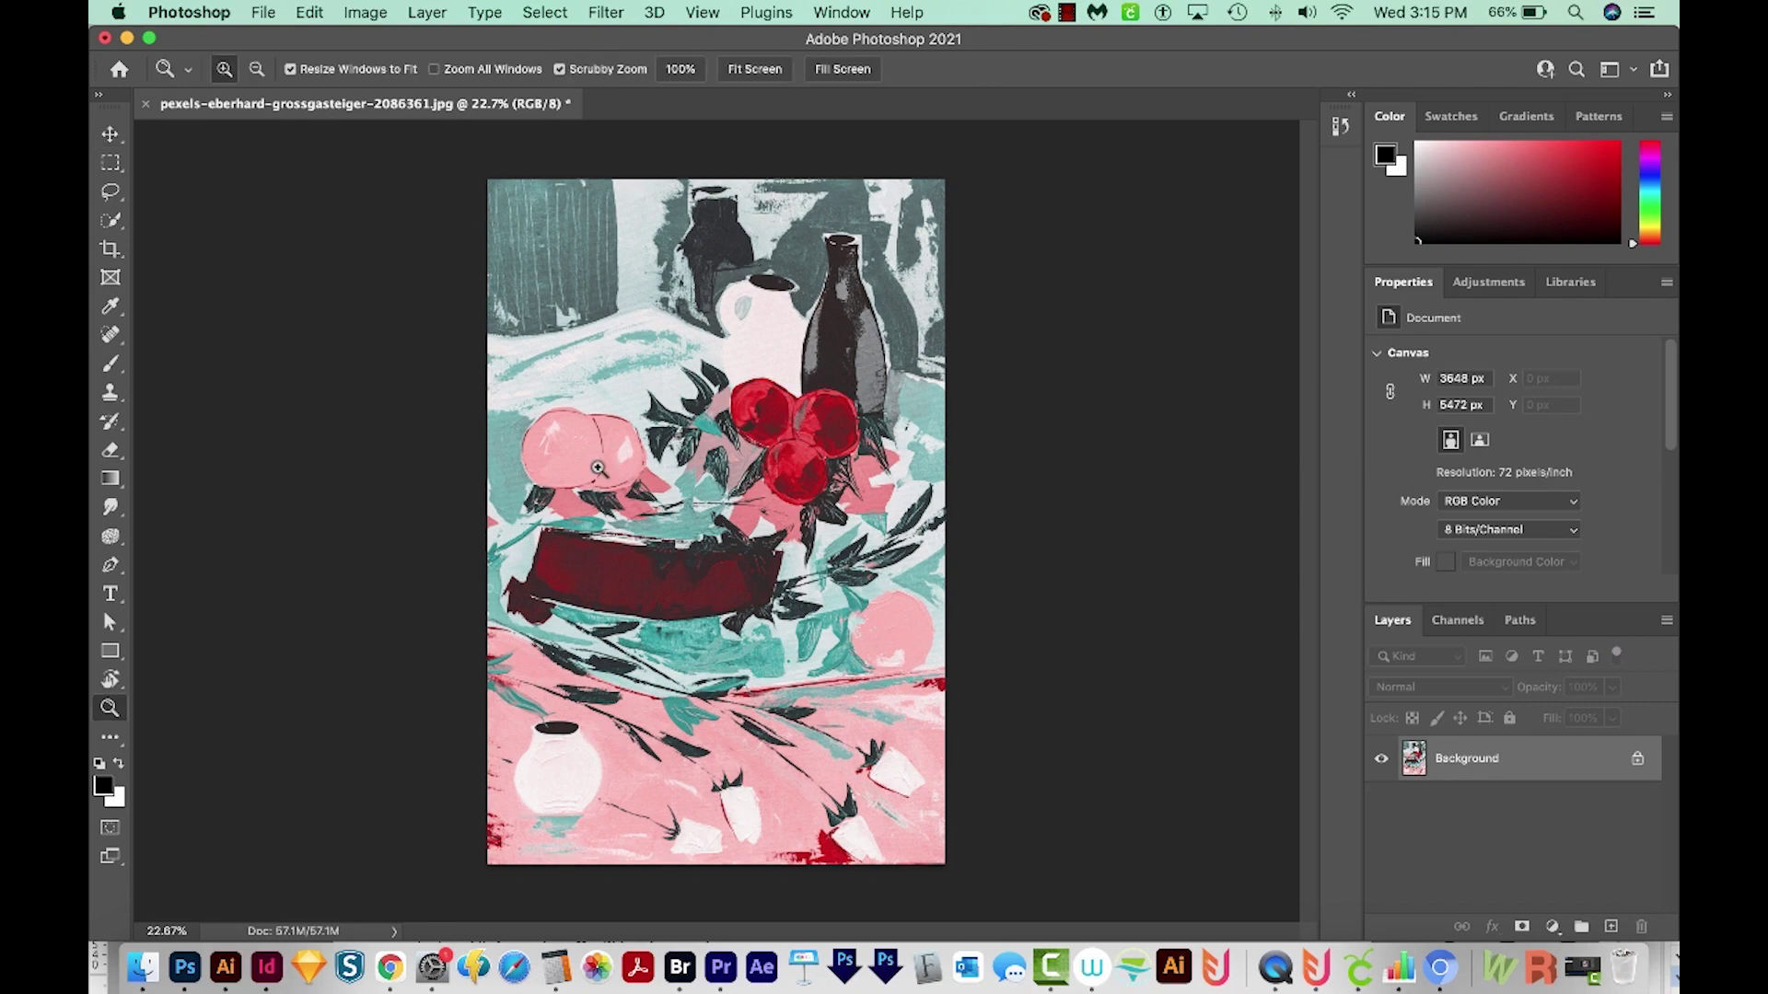
{"action": "left_click_drag", "start_coordinate": [538, 505], "coordinate": [644, 453]}
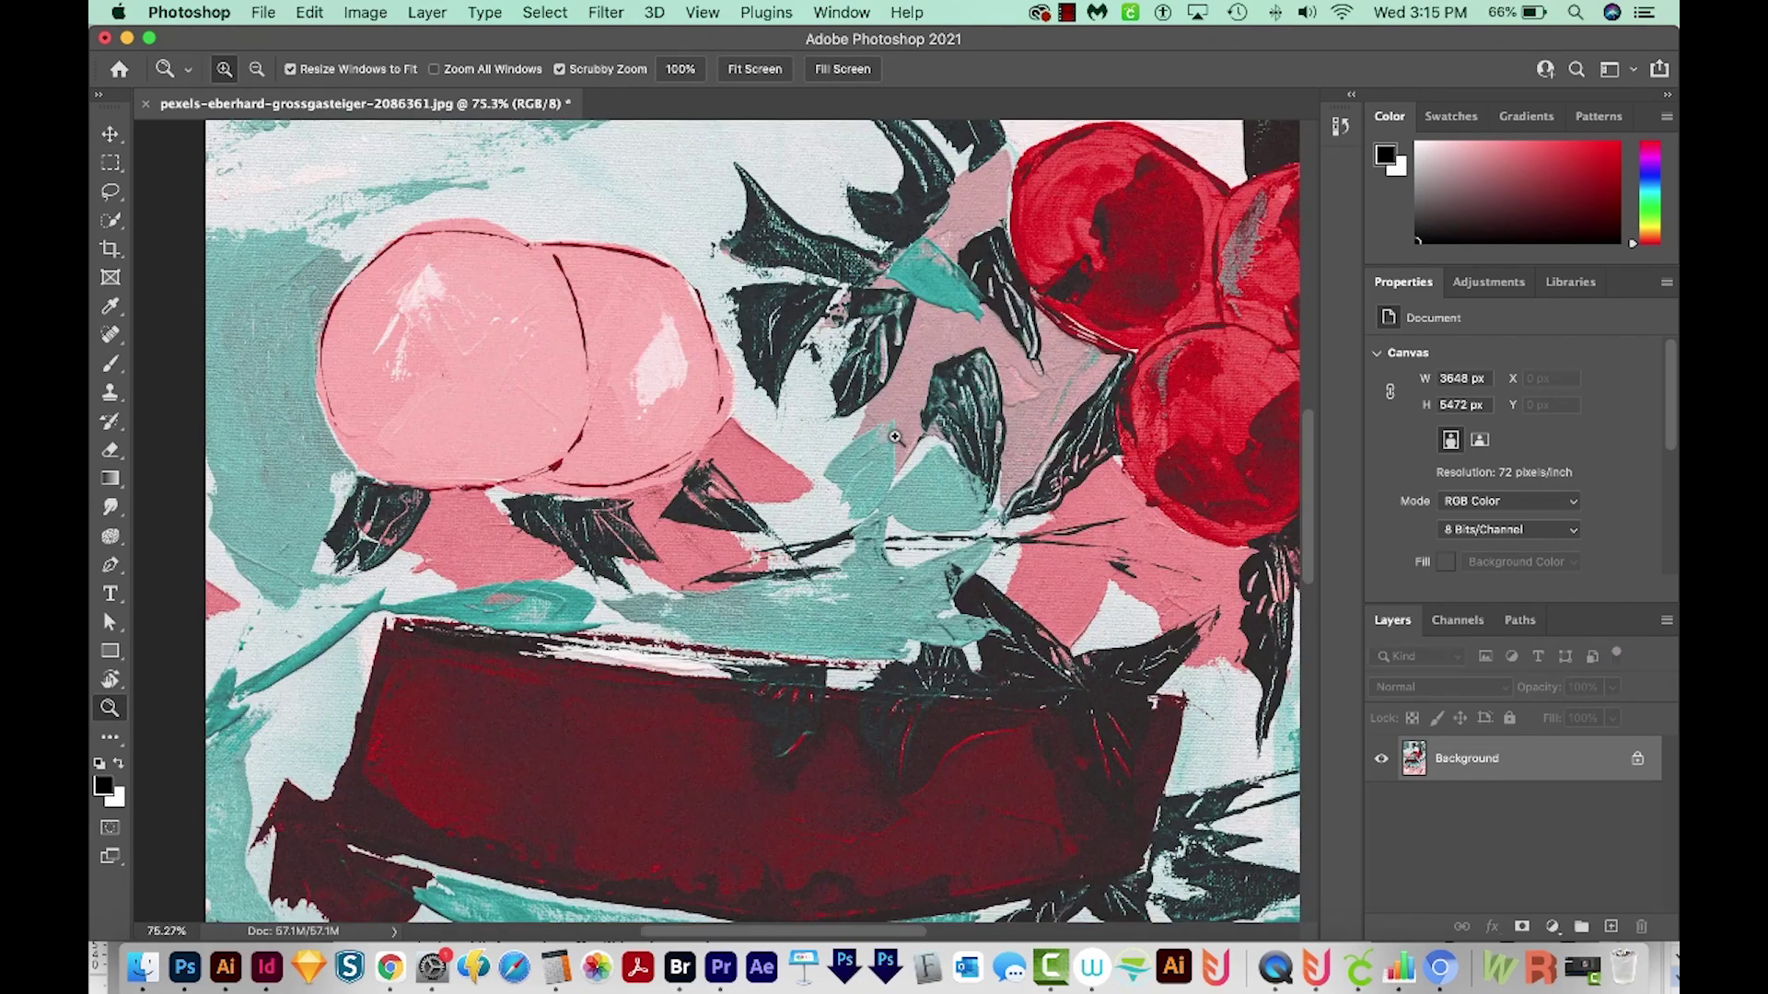
{"action": "key", "text": "r"}
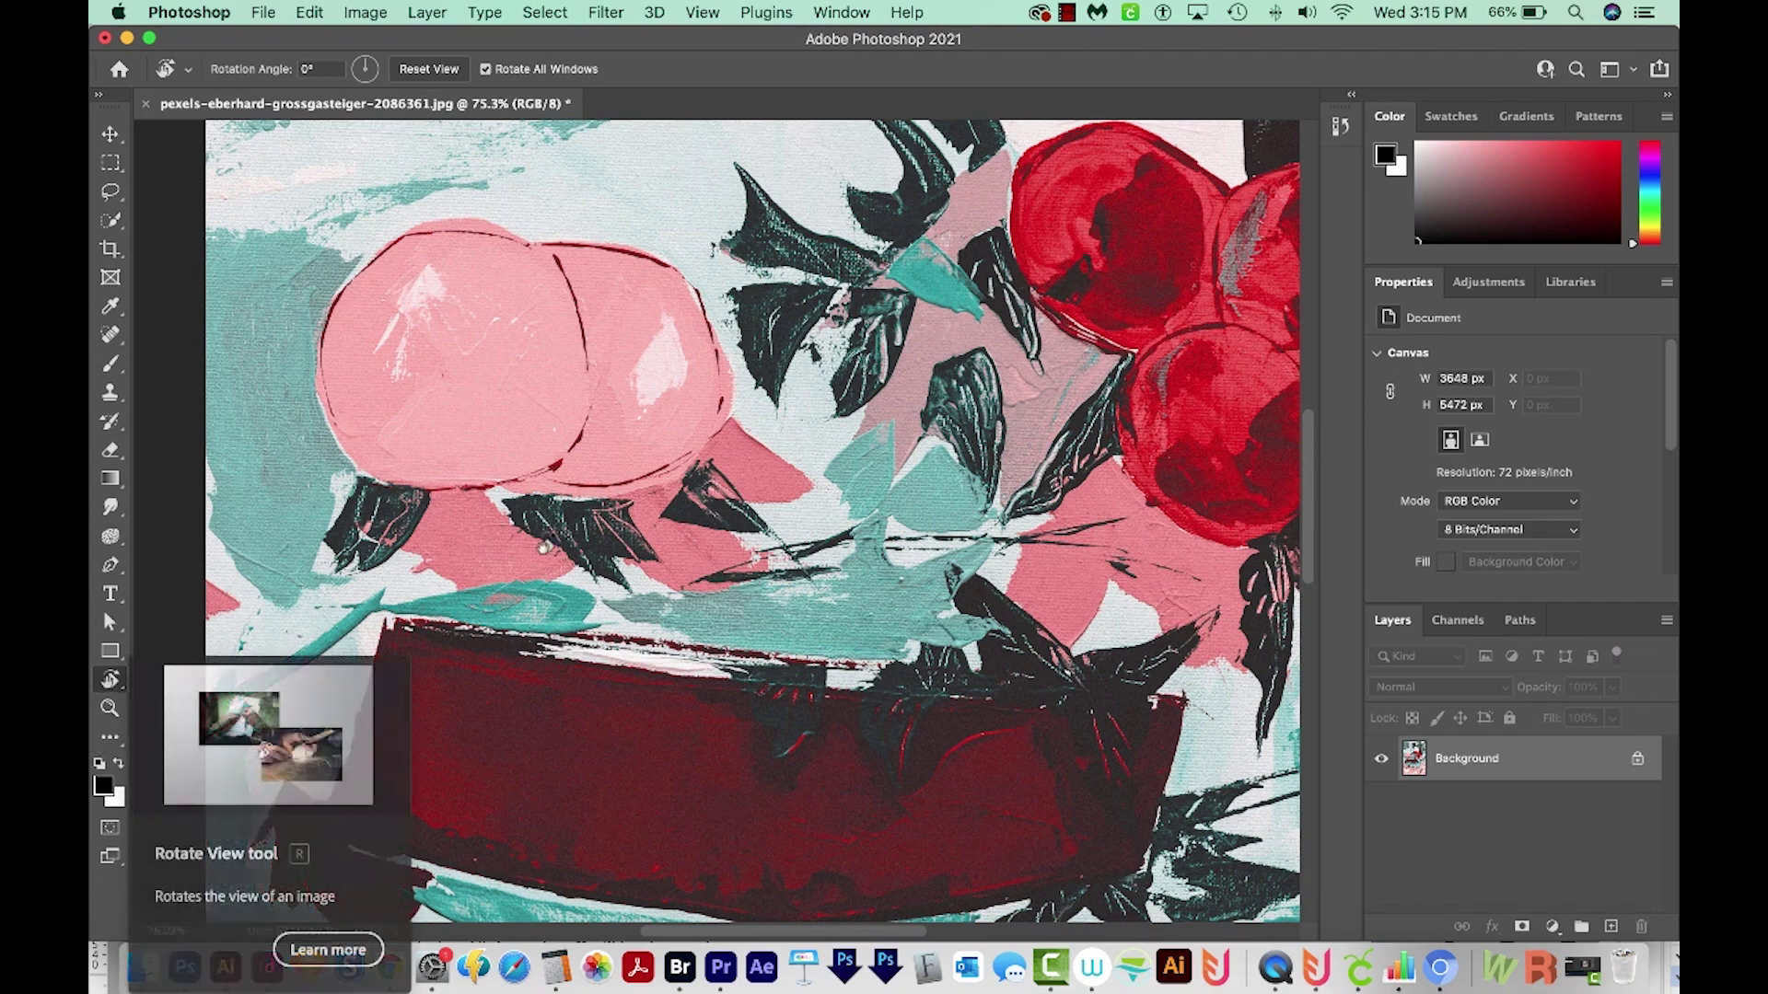
{"action": "left_click_drag", "start_coordinate": [620, 383], "coordinate": [783, 365]}
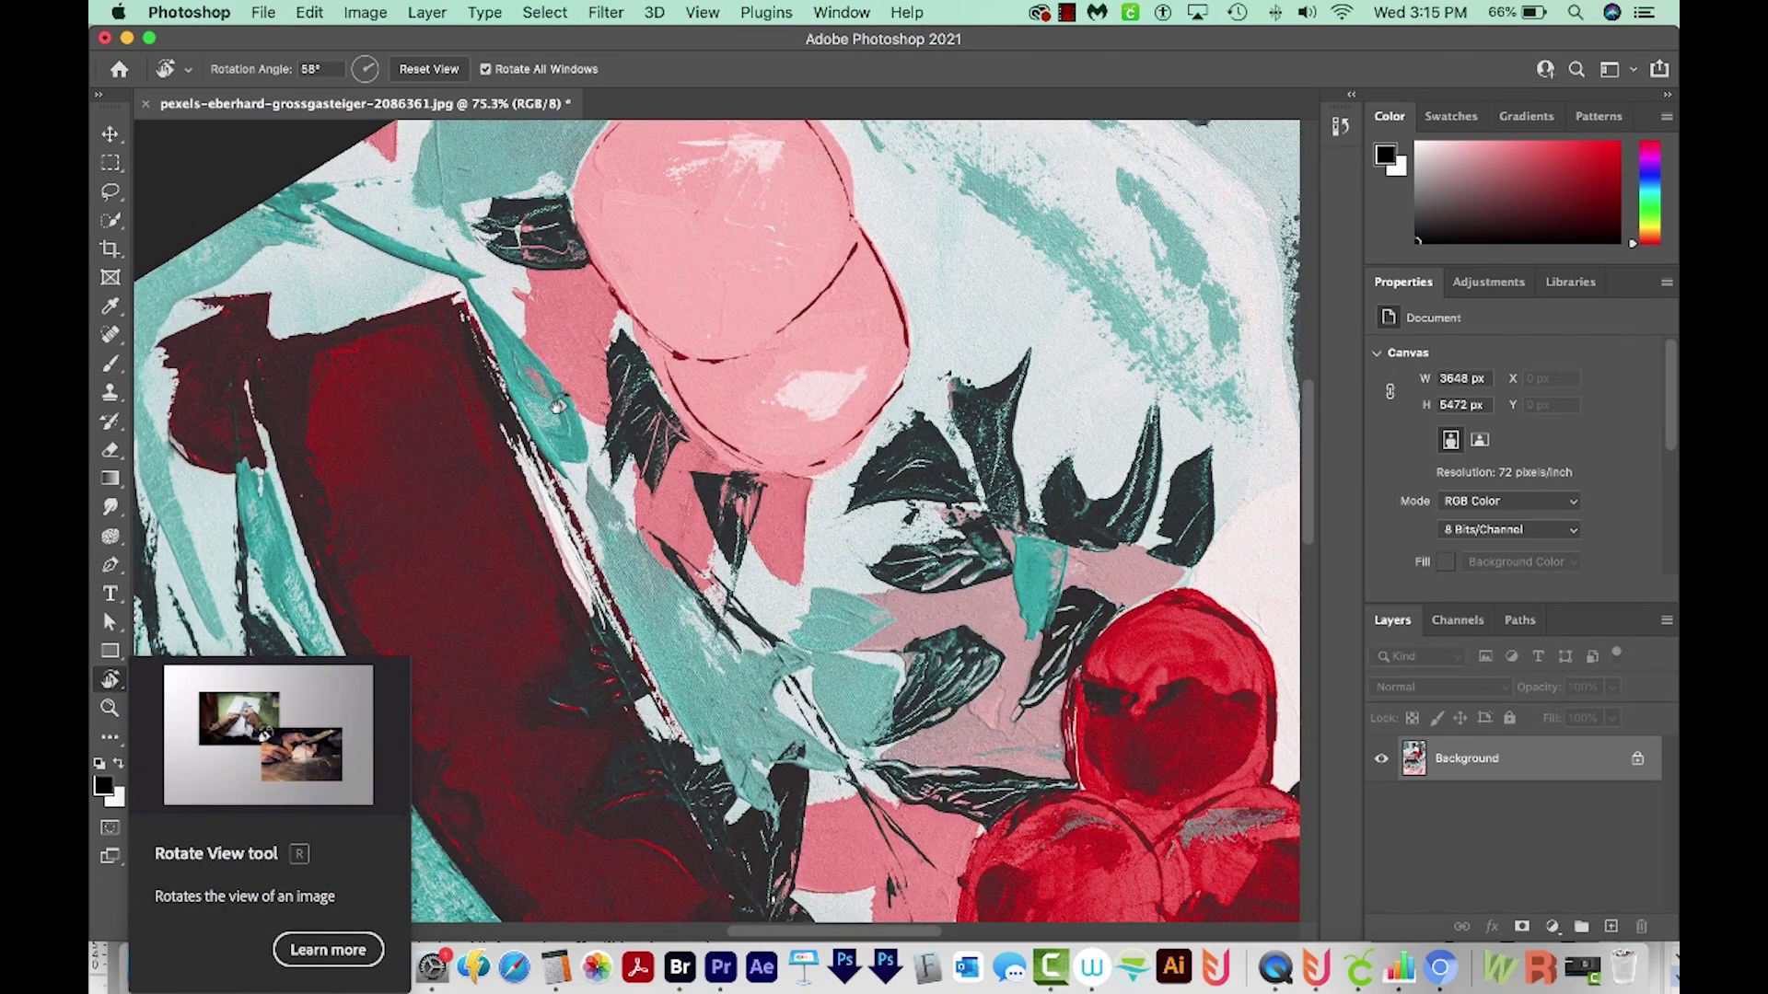
Step: Draw a narrow angled rectangular selection across the pink fruit, then fit the image on screen
{"action": "key", "text": "m"}
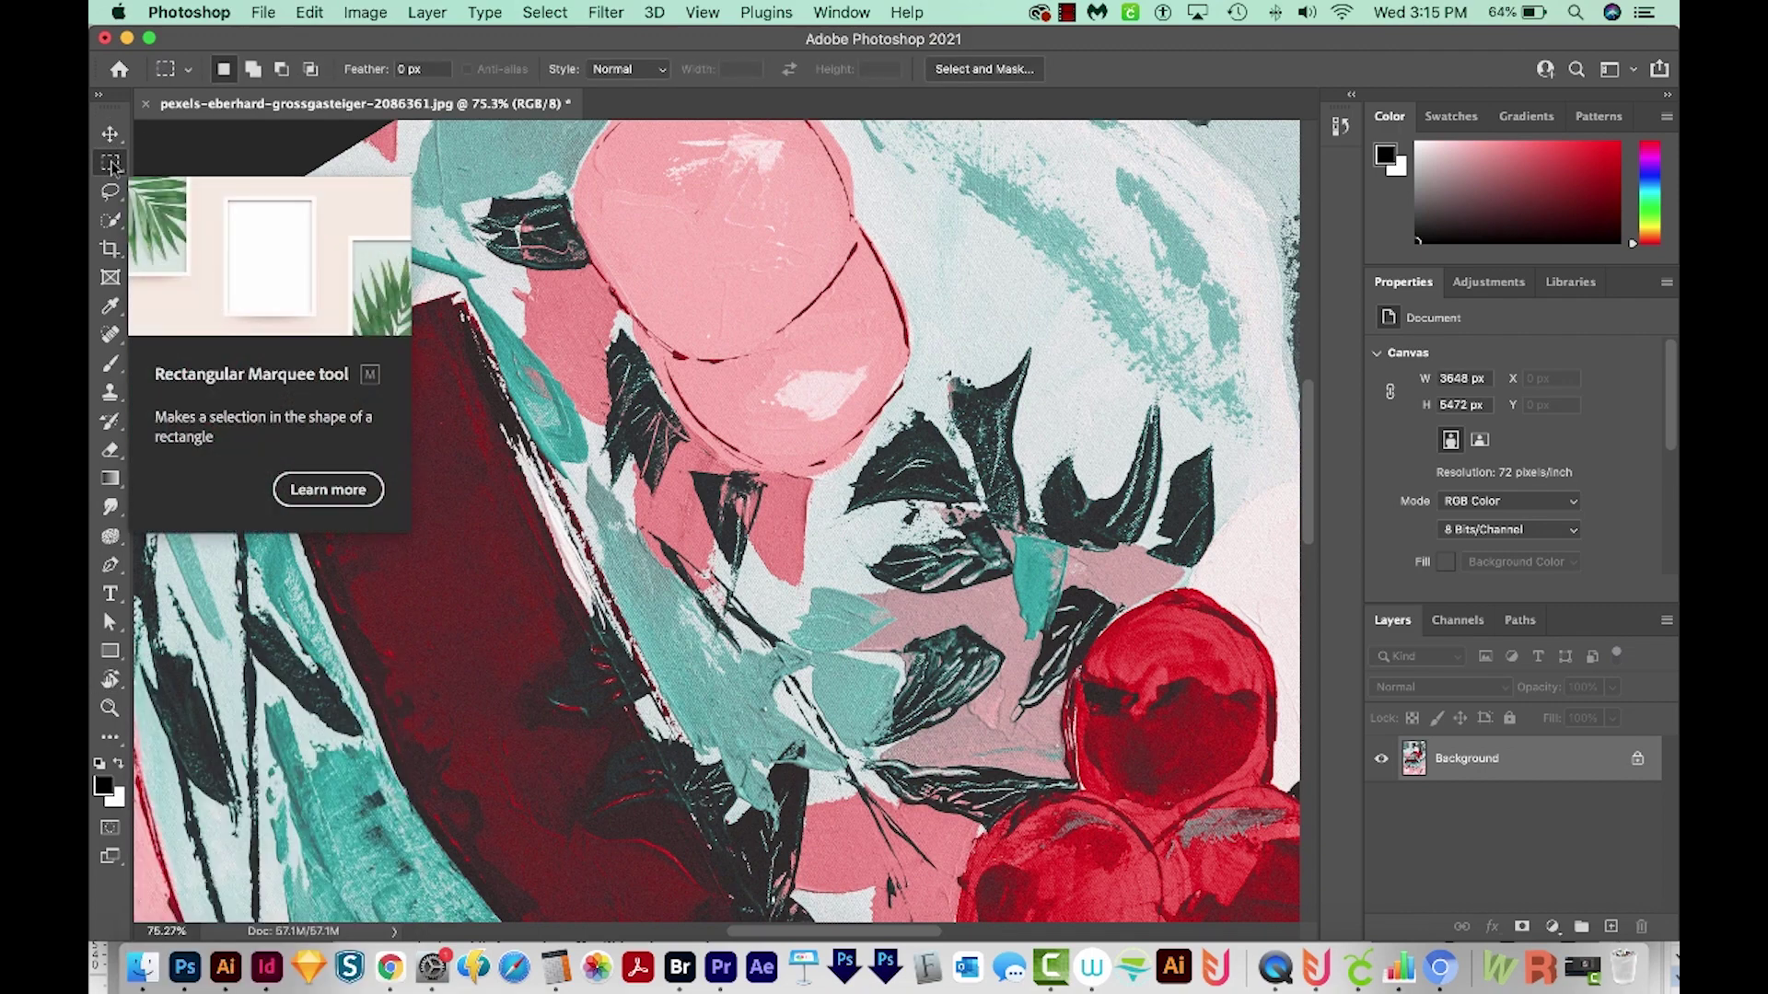
{"action": "left_click_drag", "start_coordinate": [759, 262], "coordinate": [1097, 507]}
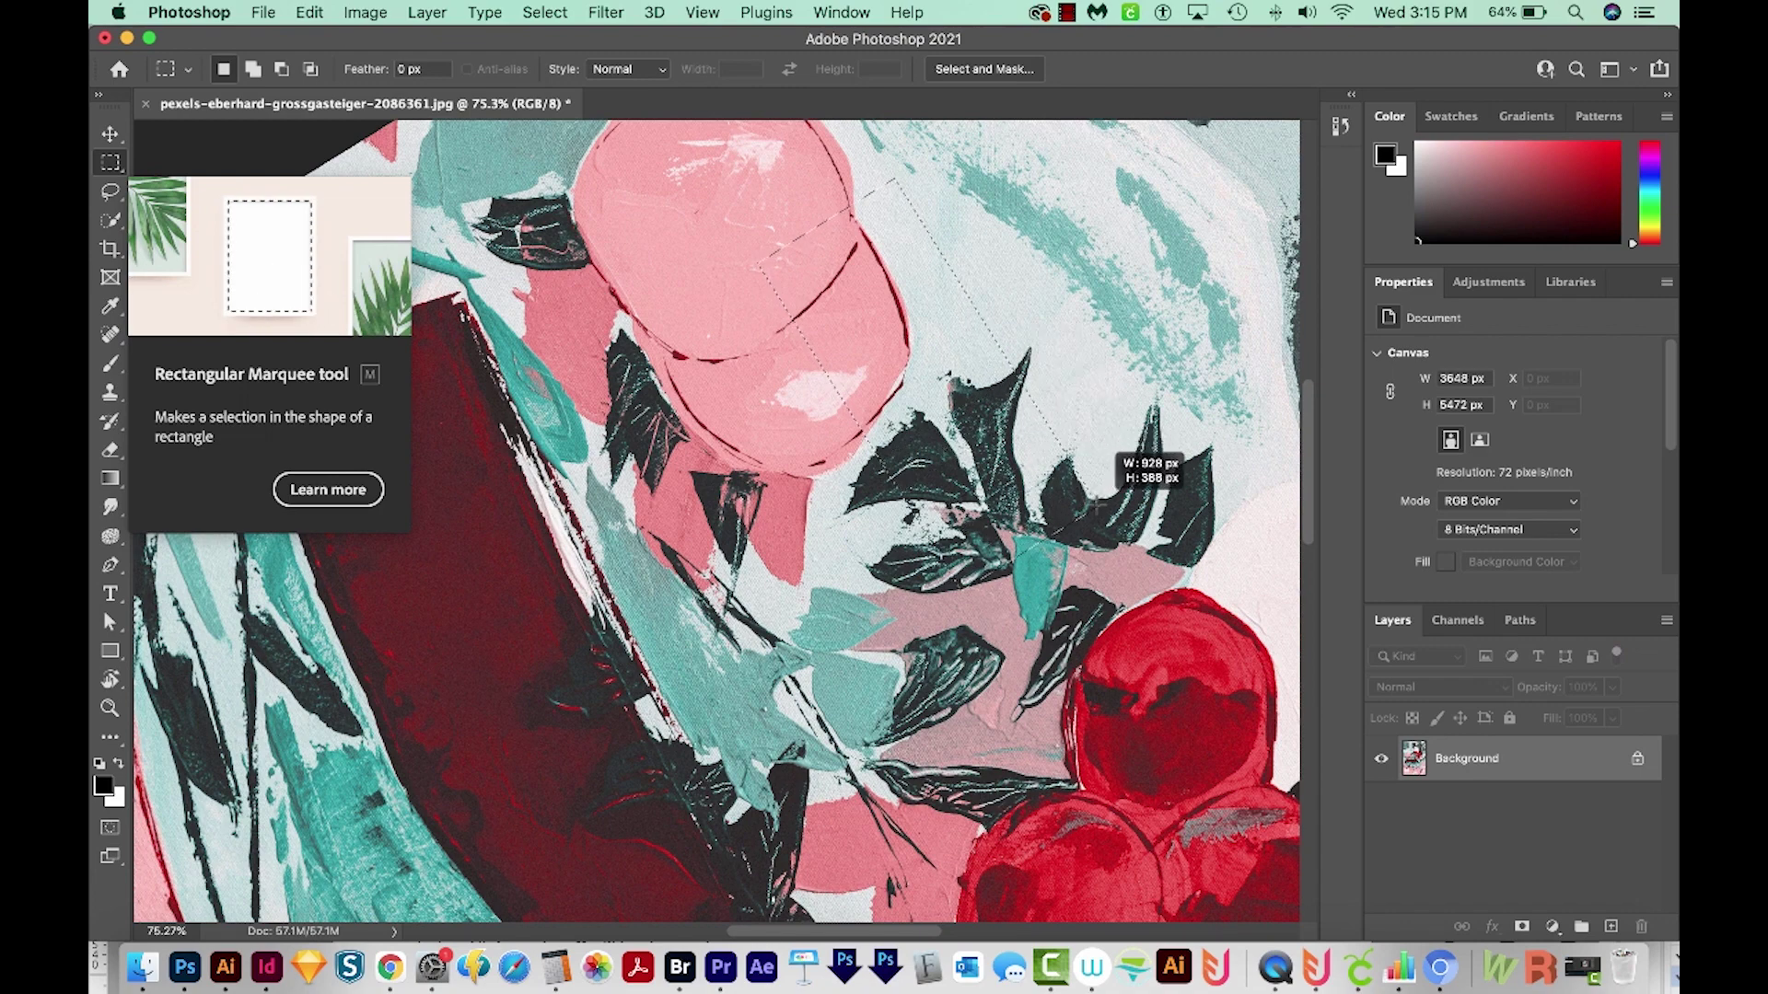
{"action": "left_click_drag", "start_coordinate": [1110, 465], "coordinate": [1005, 518]}
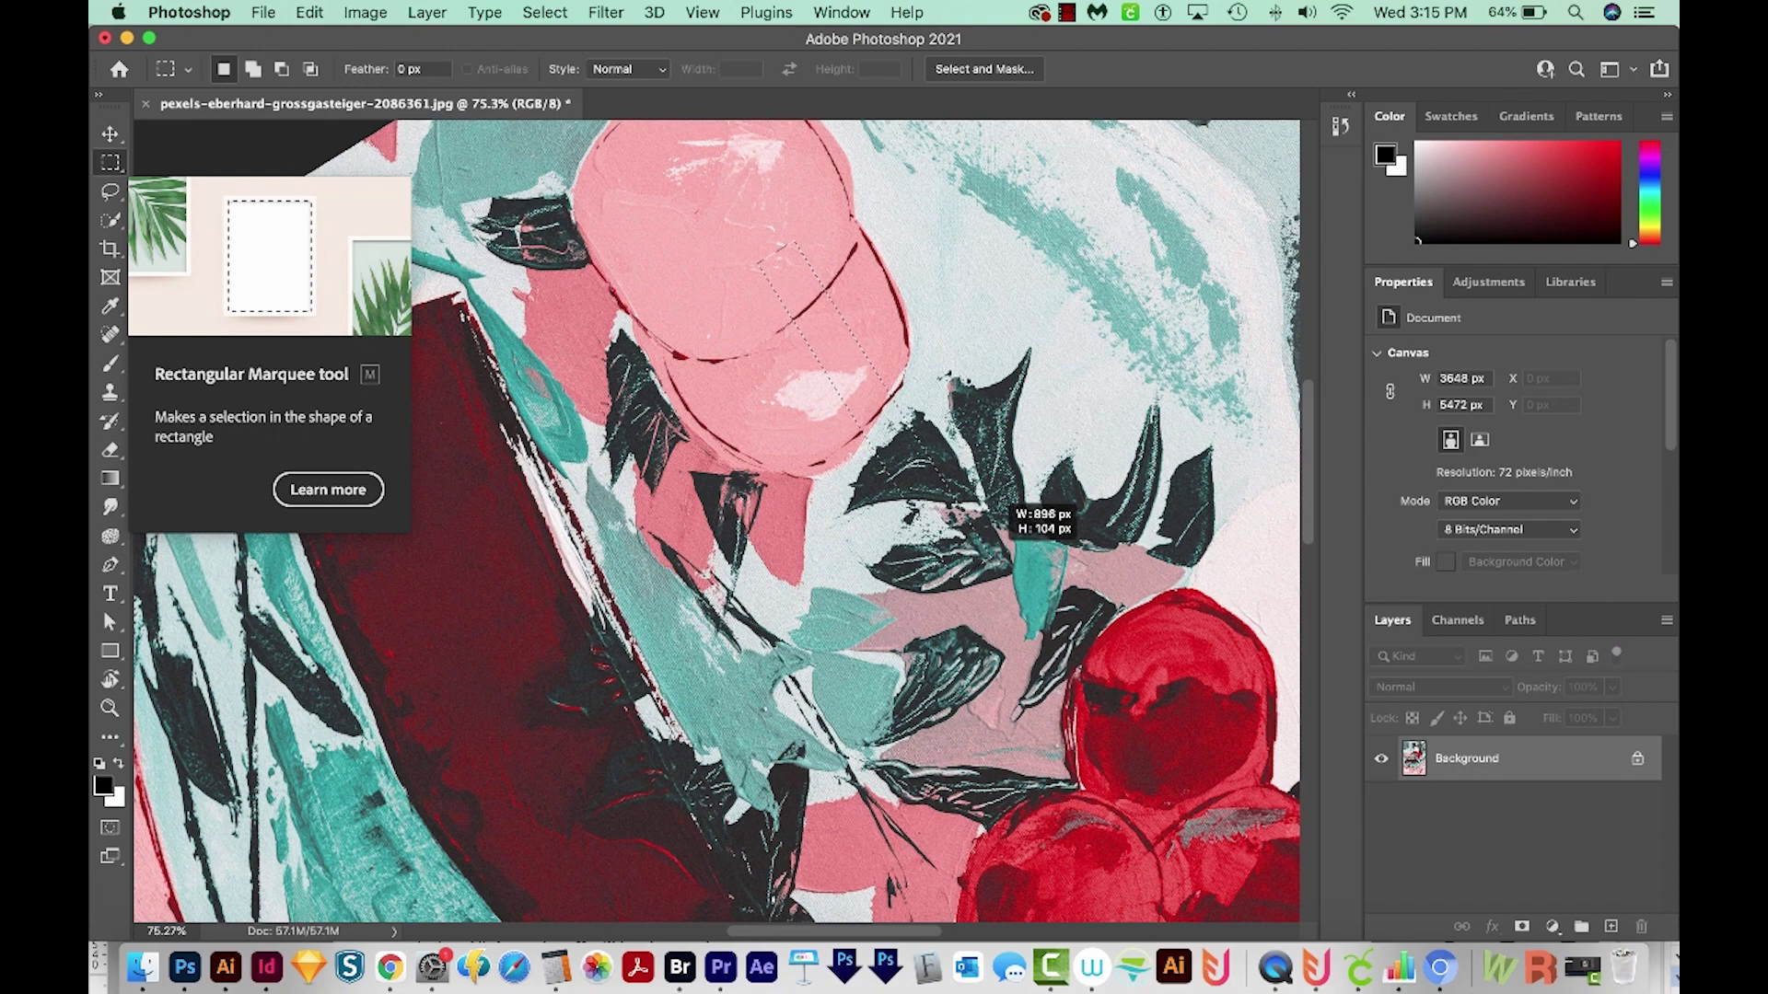
{"action": "left_click_drag", "start_coordinate": [1006, 518], "coordinate": [1004, 566]}
{"action": "key", "text": "super+0"}
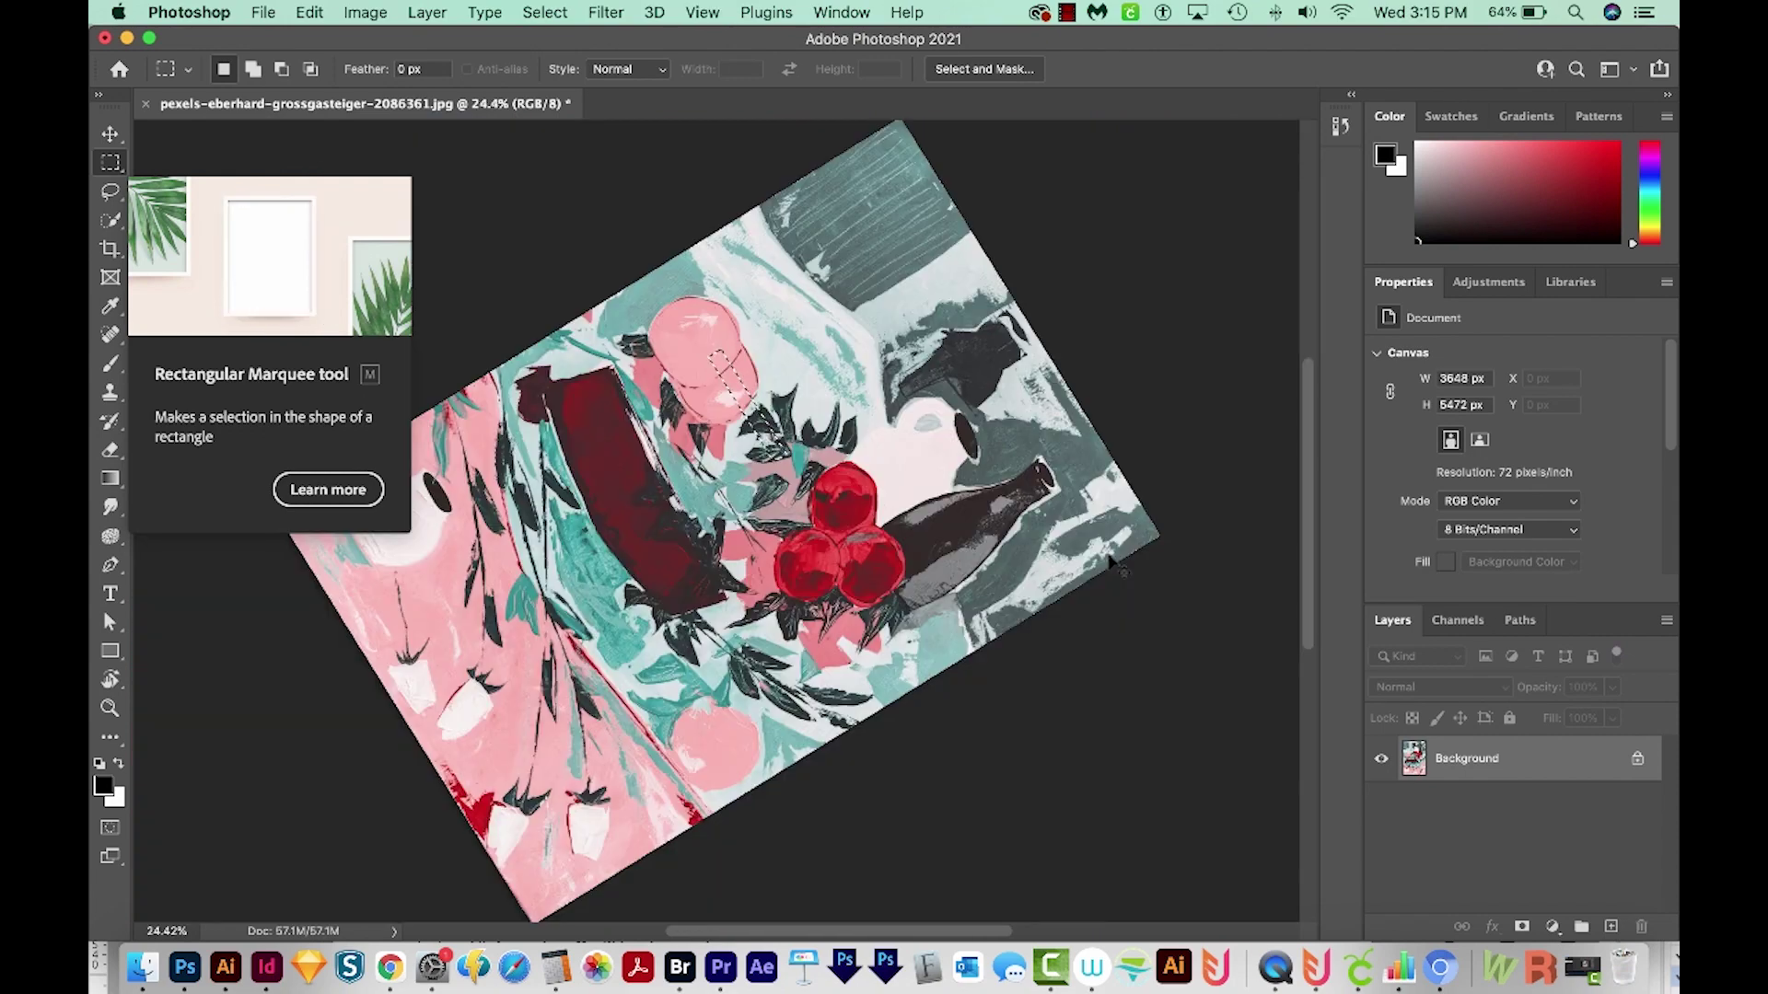
Step: Close the painting, open Brown Eyed Susan.JPG from Finder, and add an empty Layer 1
{"action": "key", "text": "super+w"}
{"action": "left_click", "coordinate": [150, 976]}
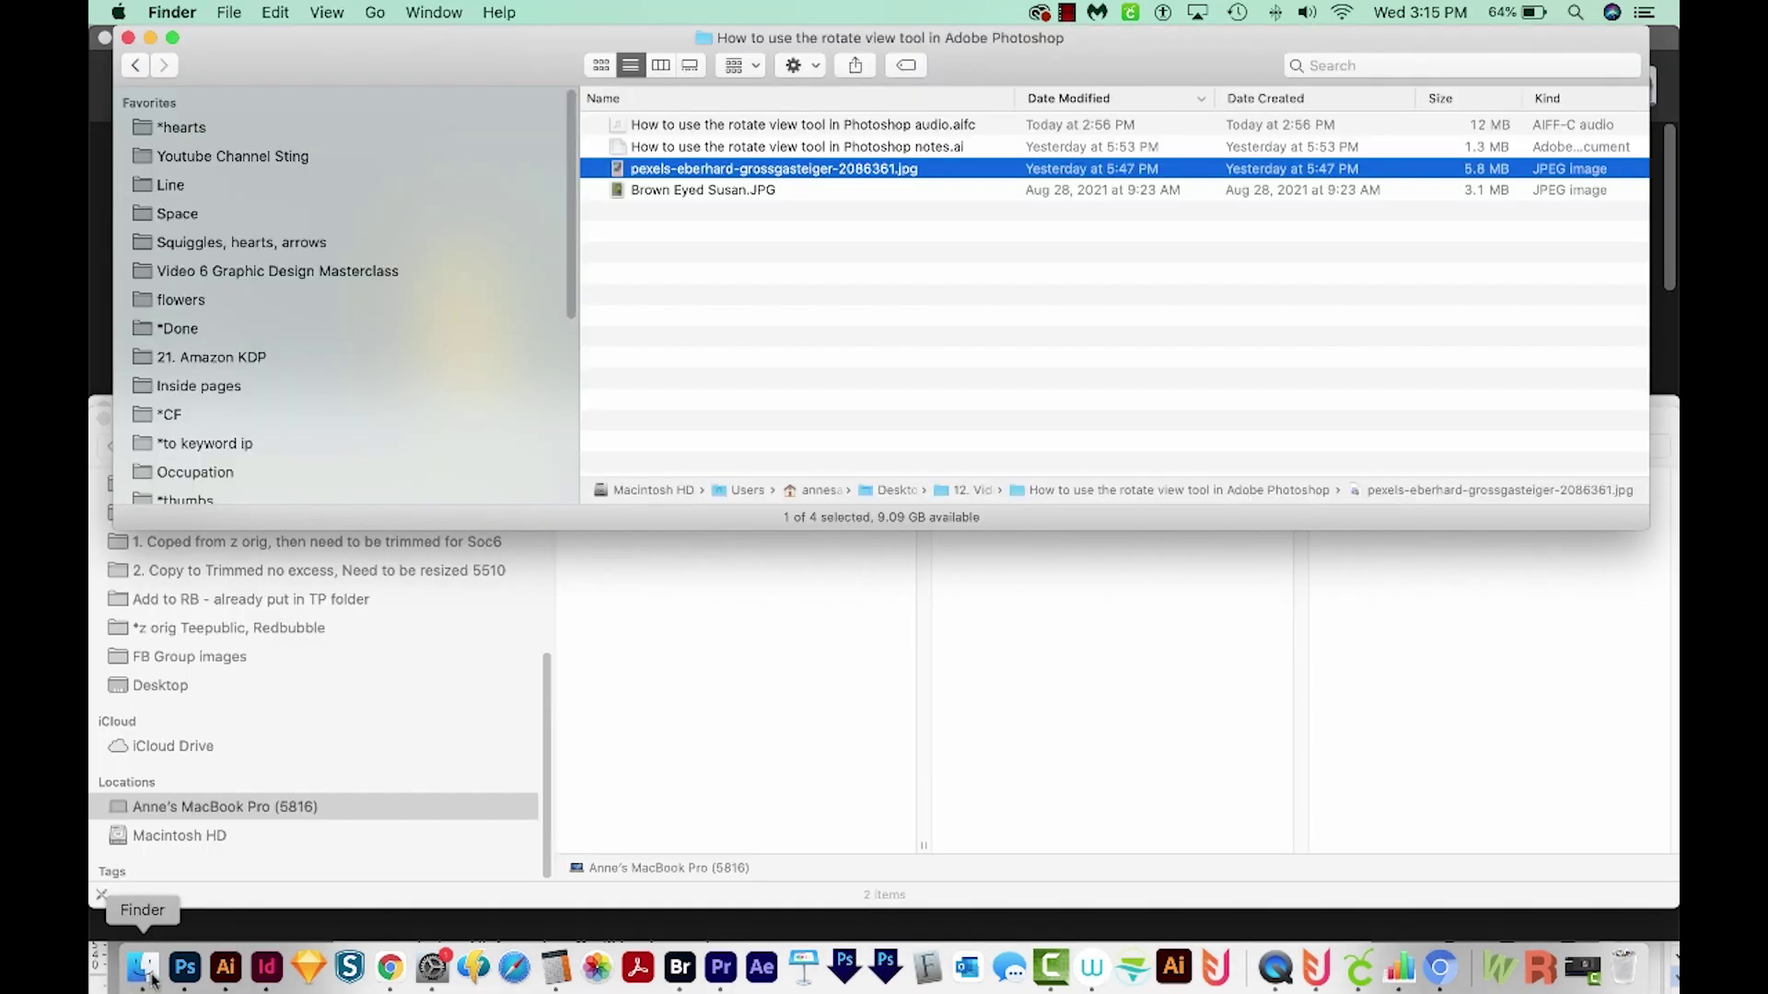
{"action": "left_click_drag", "start_coordinate": [661, 190], "coordinate": [185, 967]}
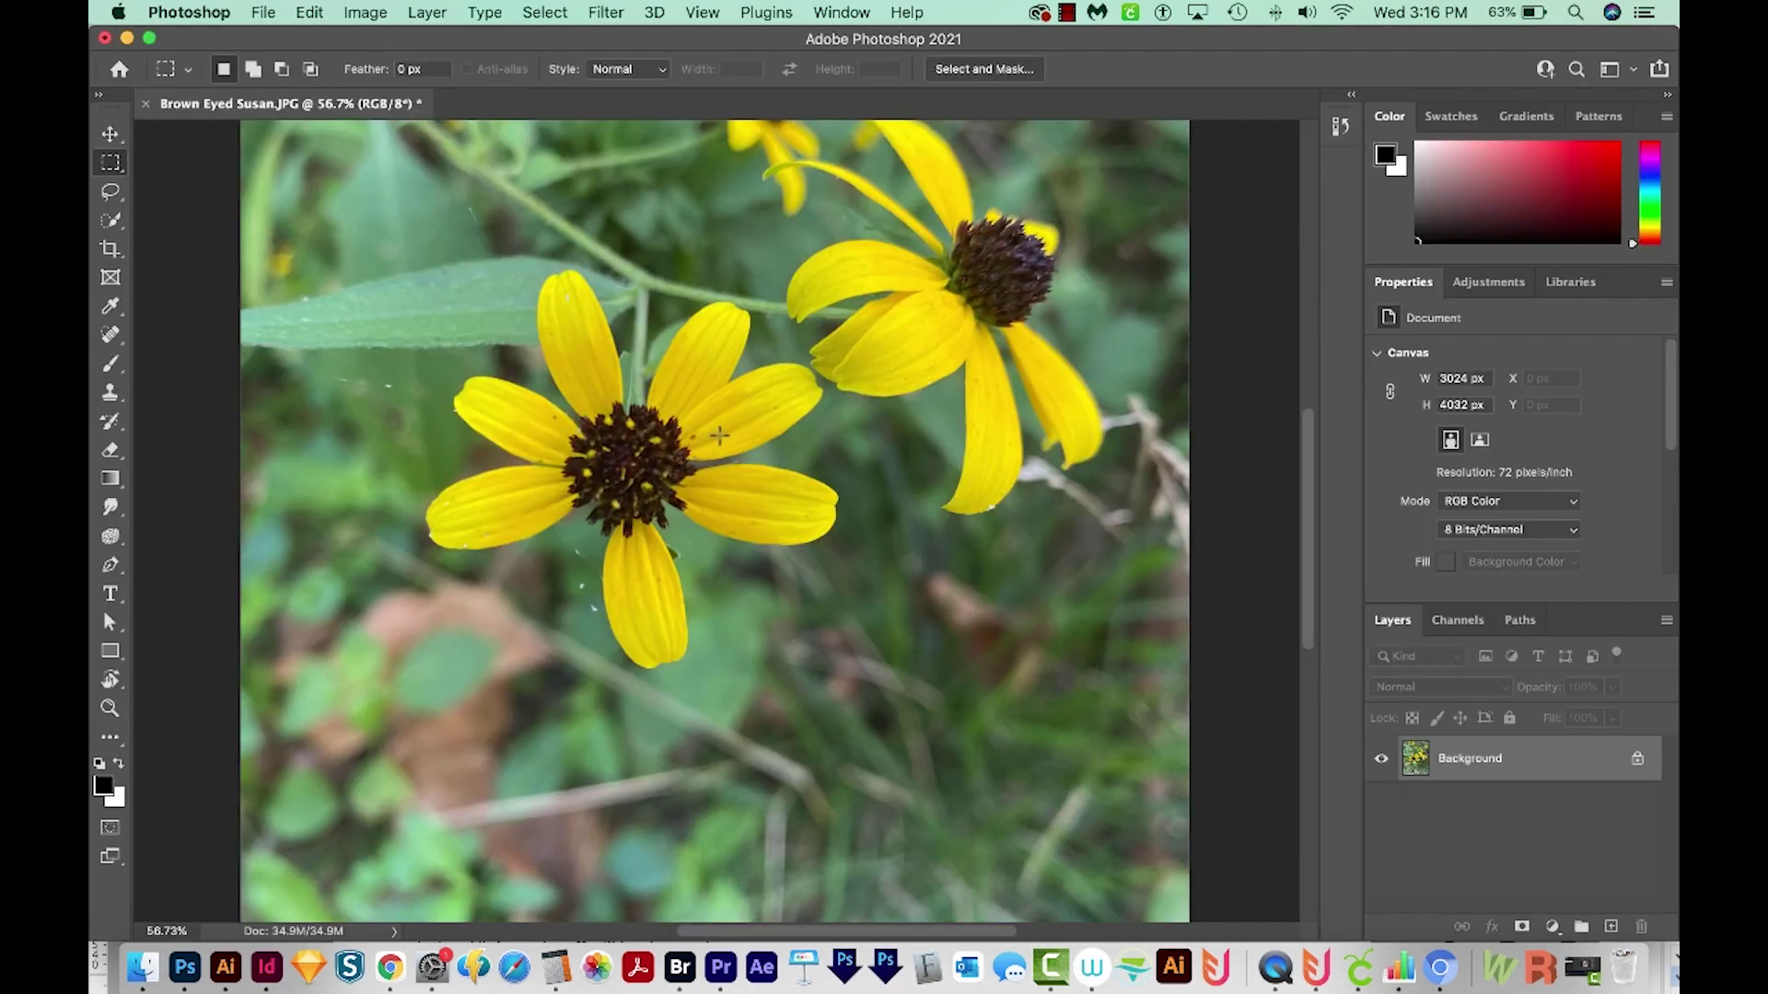
{"action": "left_click", "coordinate": [1611, 928]}
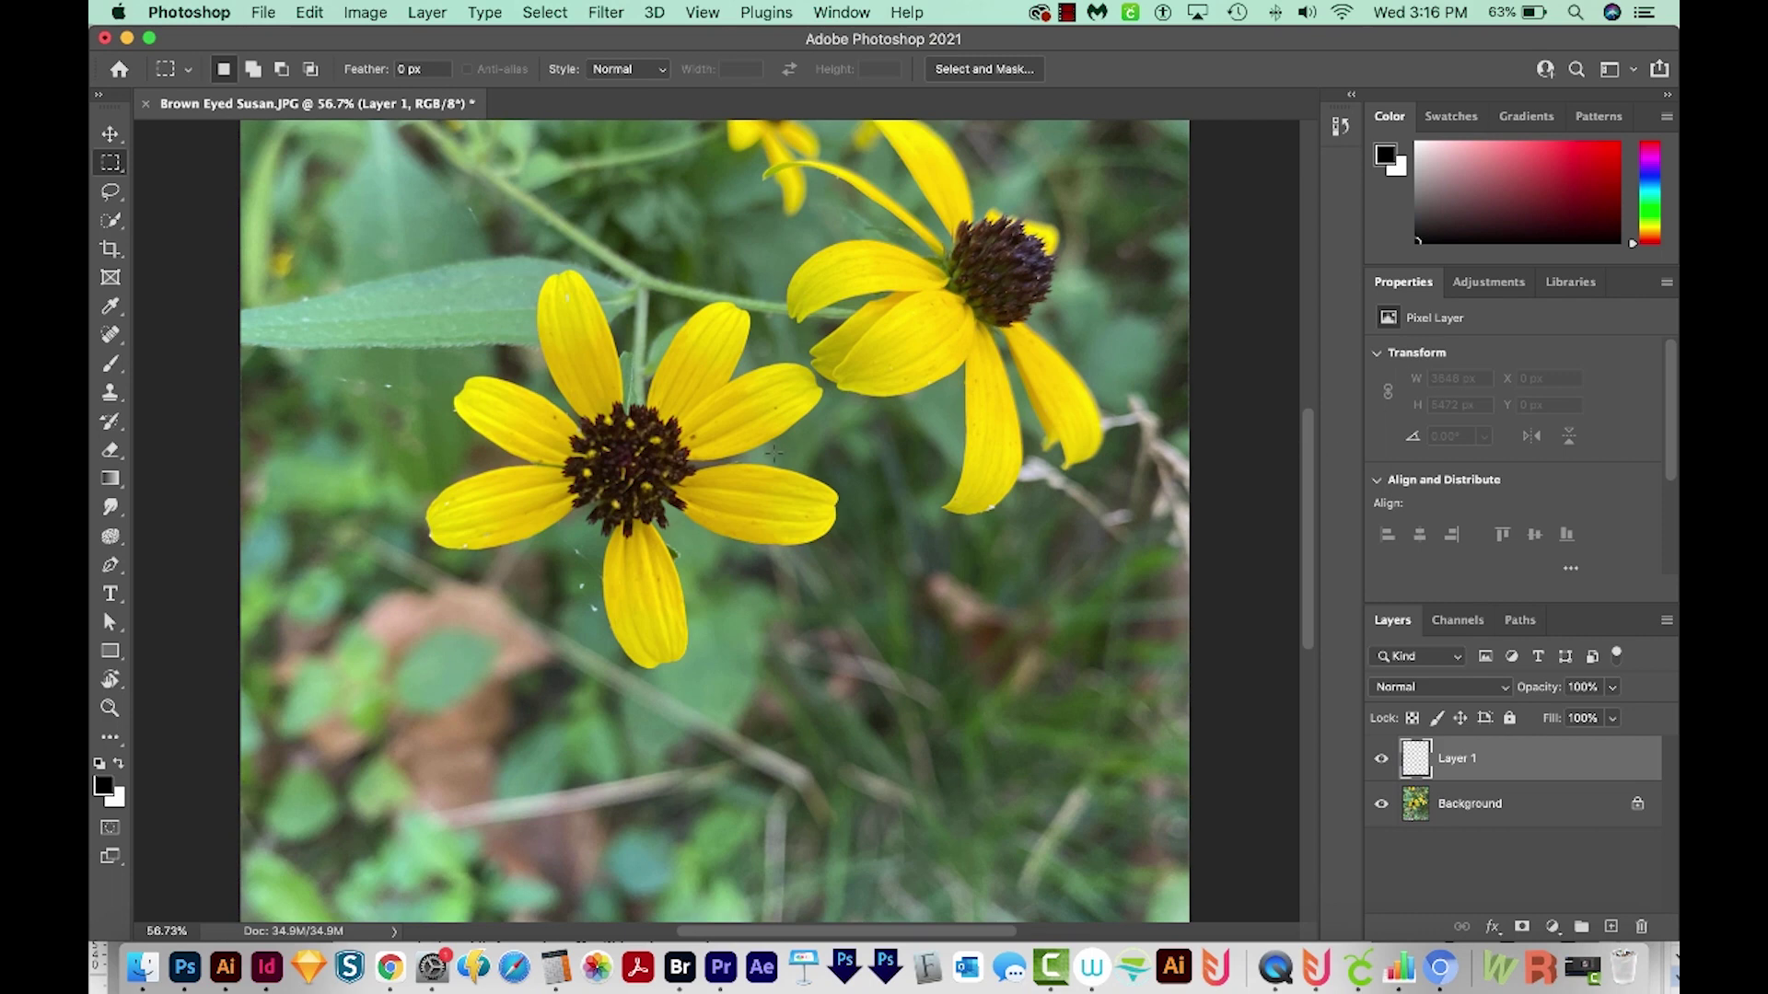
Step: Rotate the view to about -66° and pan to centre the front flower
{"action": "key", "text": "r"}
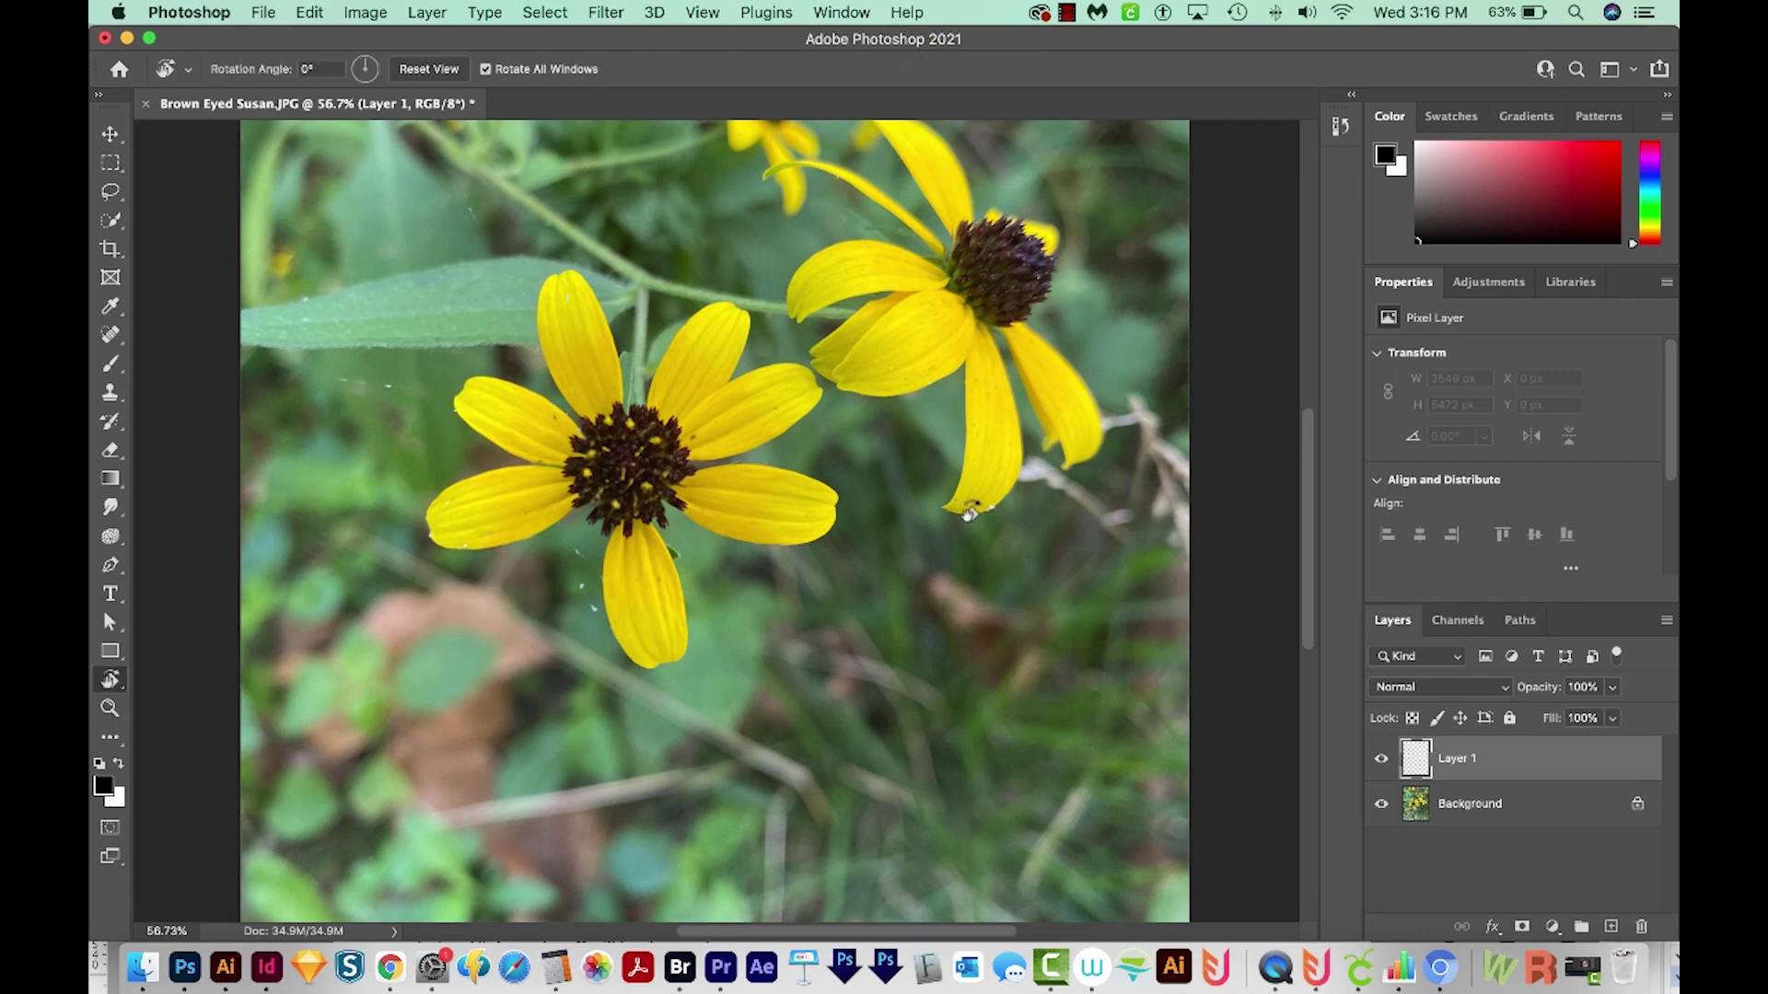
{"action": "left_click_drag", "start_coordinate": [1010, 517], "coordinate": [847, 230]}
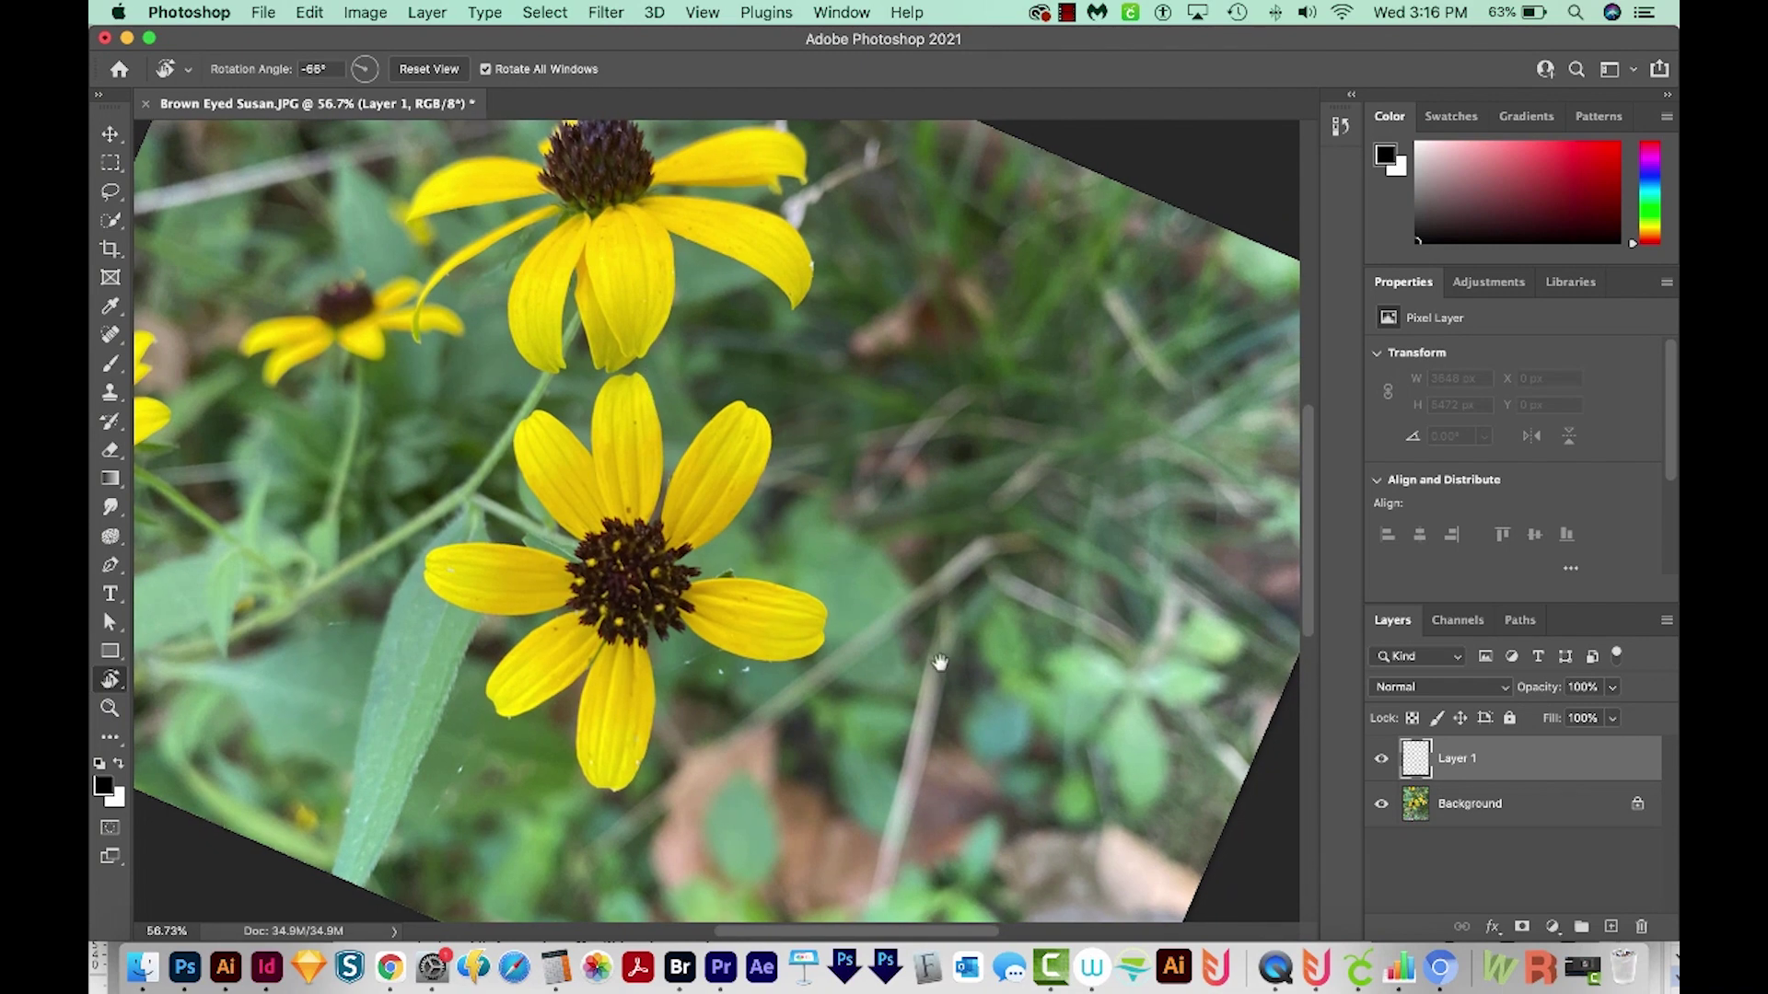
{"action": "scroll", "coordinate": [726, 639], "scroll_direction": "right", "scroll_amount": 3}
{"action": "left_click_drag", "start_coordinate": [726, 639], "coordinate": [470, 590]}
{"action": "scroll", "coordinate": [460, 590], "scroll_direction": "right", "scroll_amount": 3}
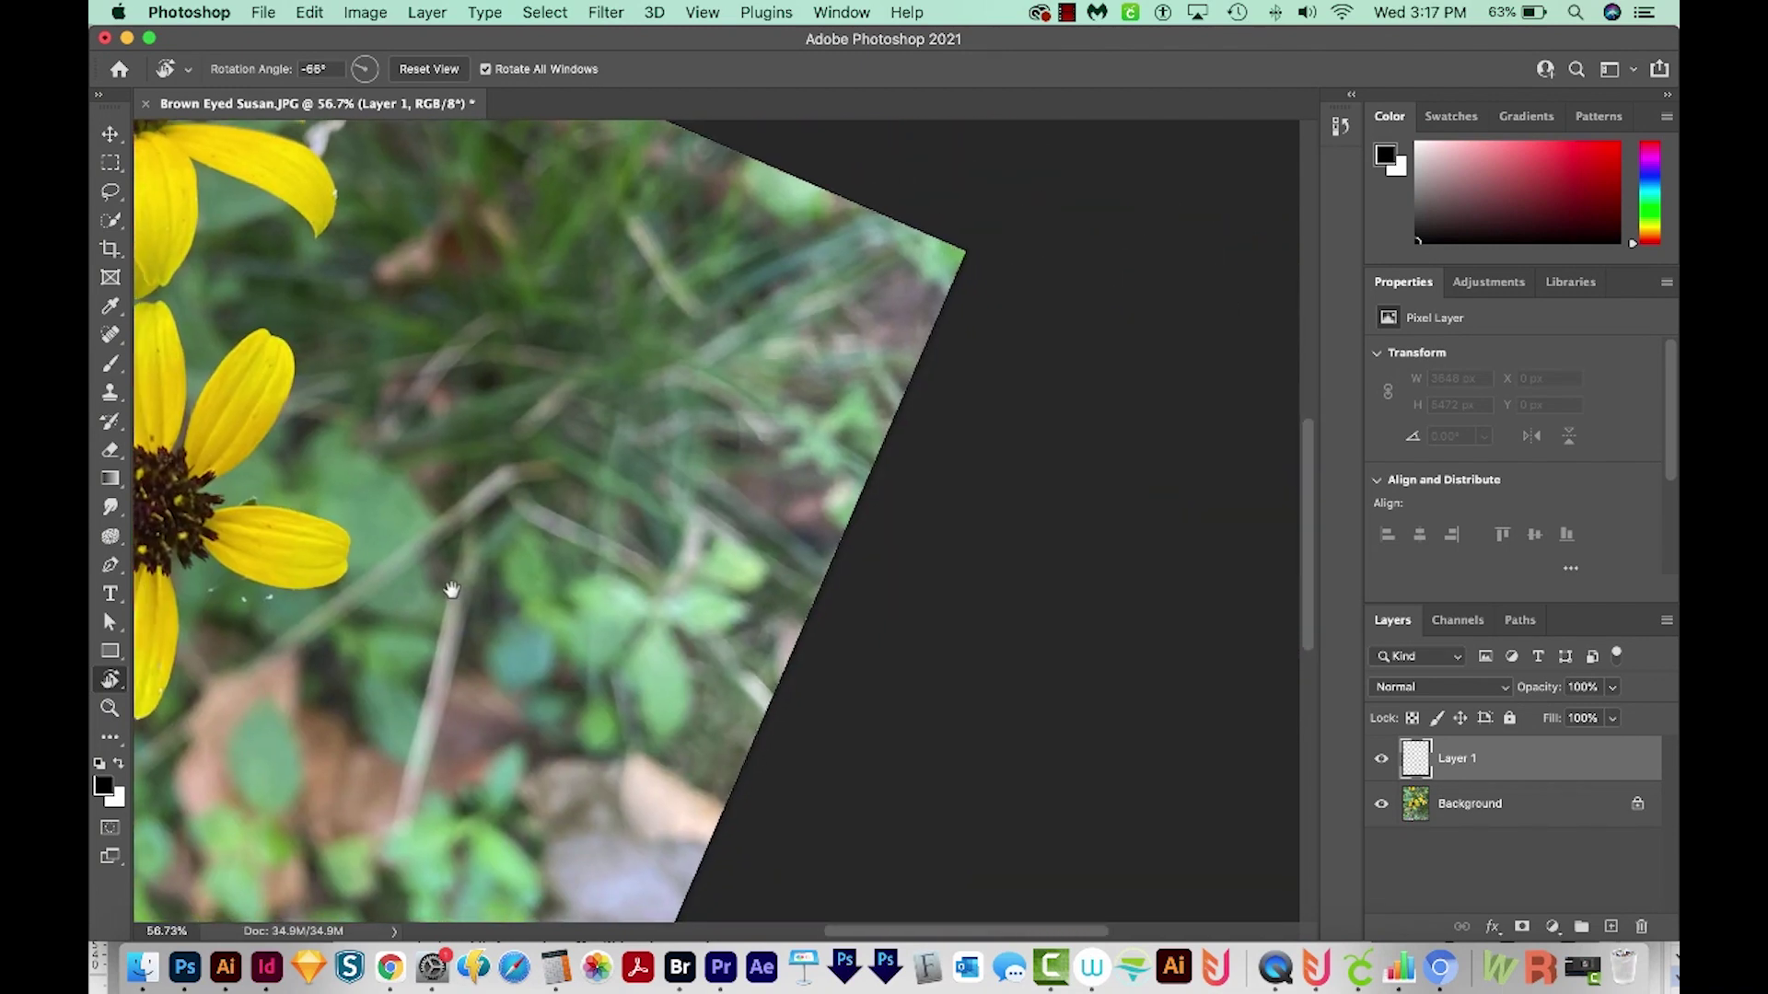
{"action": "scroll", "coordinate": [450, 590], "scroll_direction": "left", "scroll_amount": 1}
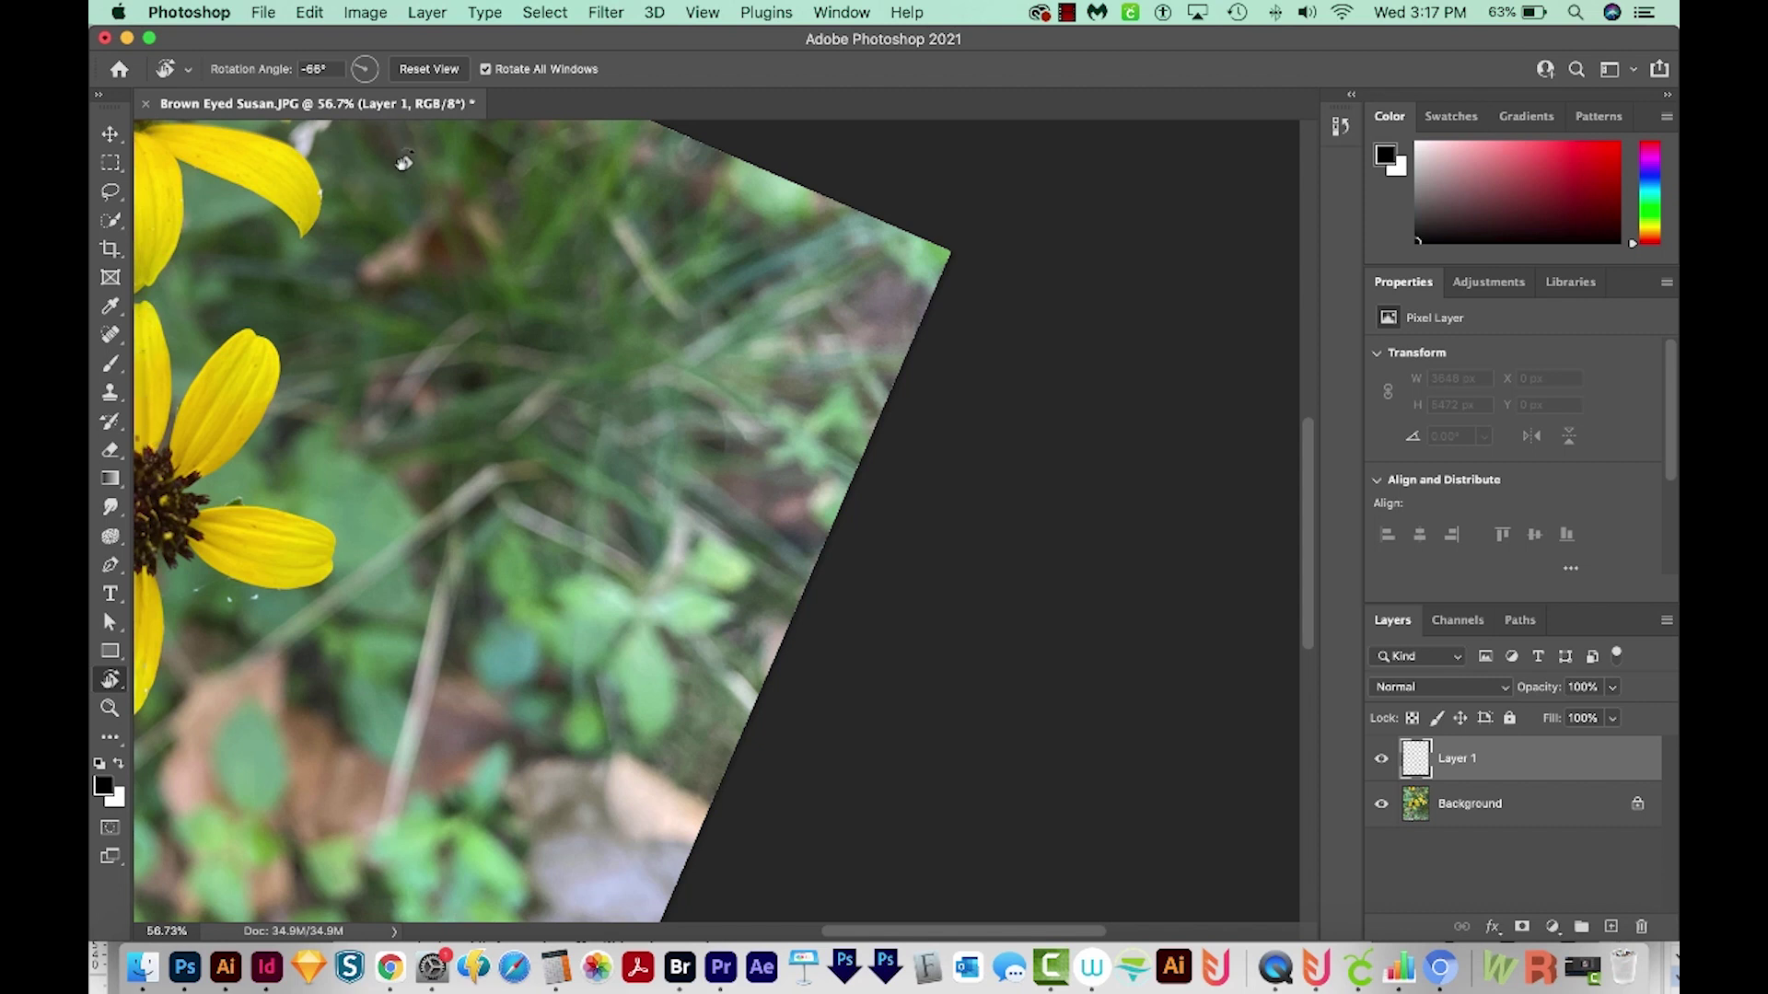
{"action": "left_click_drag", "start_coordinate": [403, 162], "coordinate": [450, 186]}
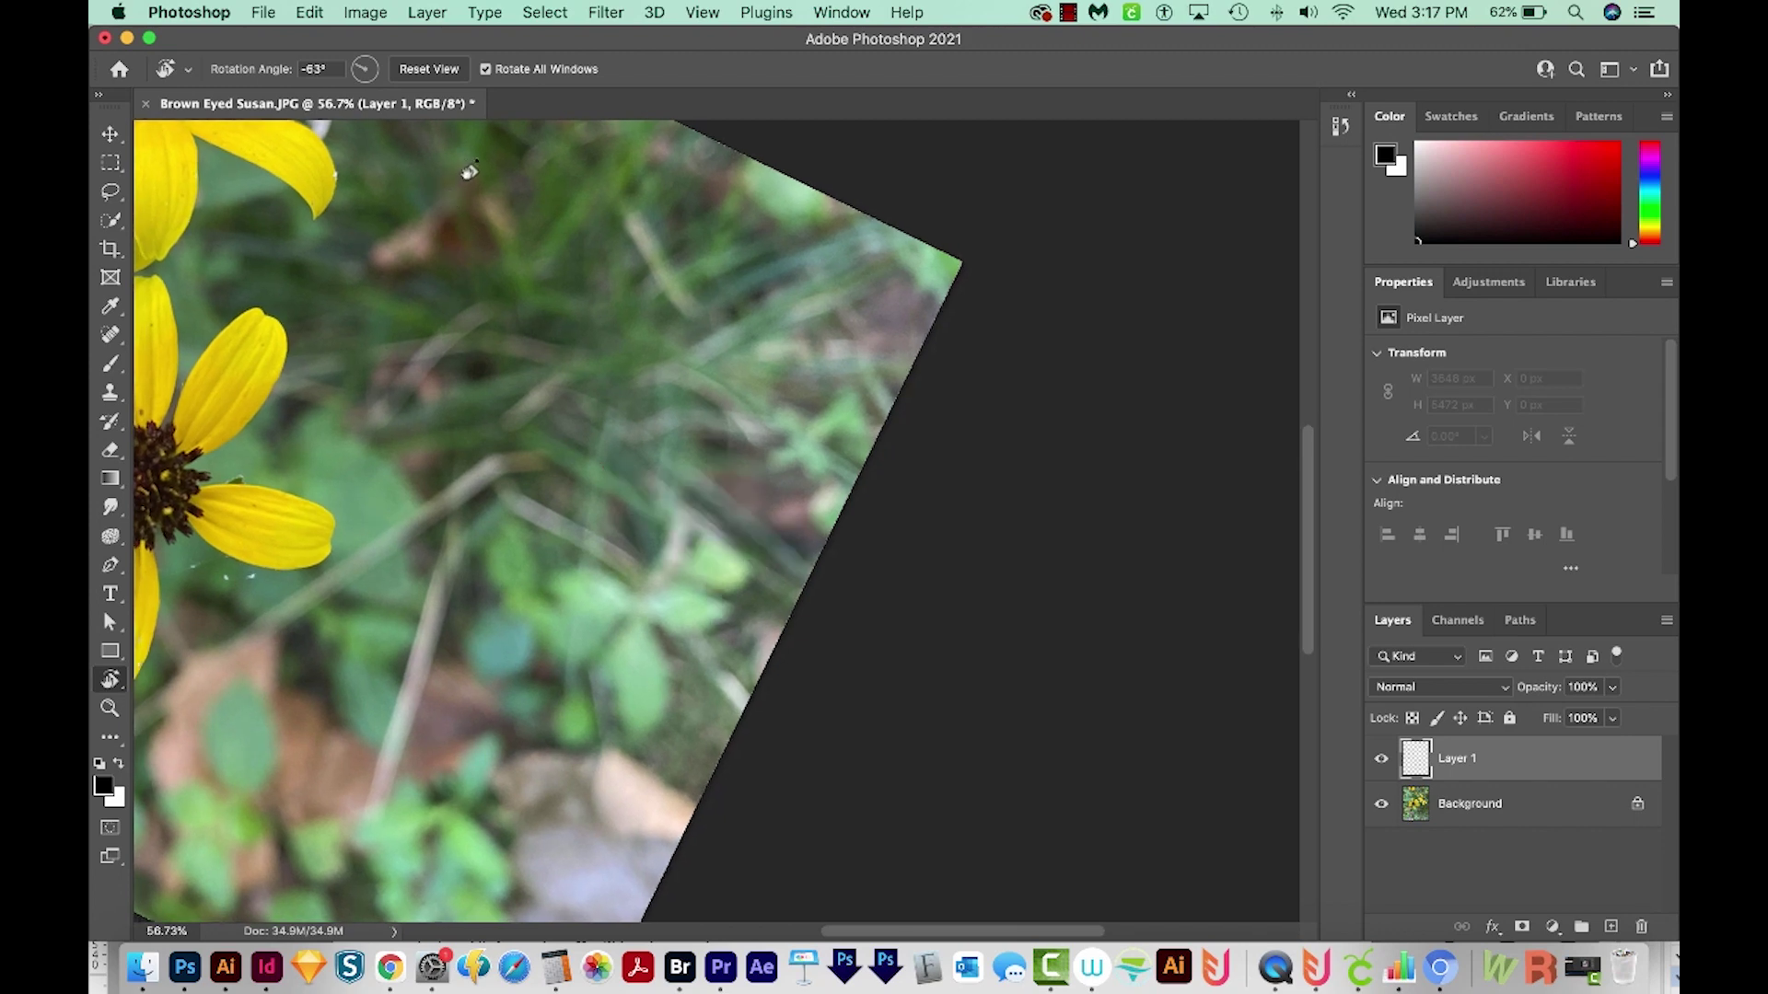
{"action": "left_click_drag", "start_coordinate": [340, 426], "coordinate": [931, 480]}
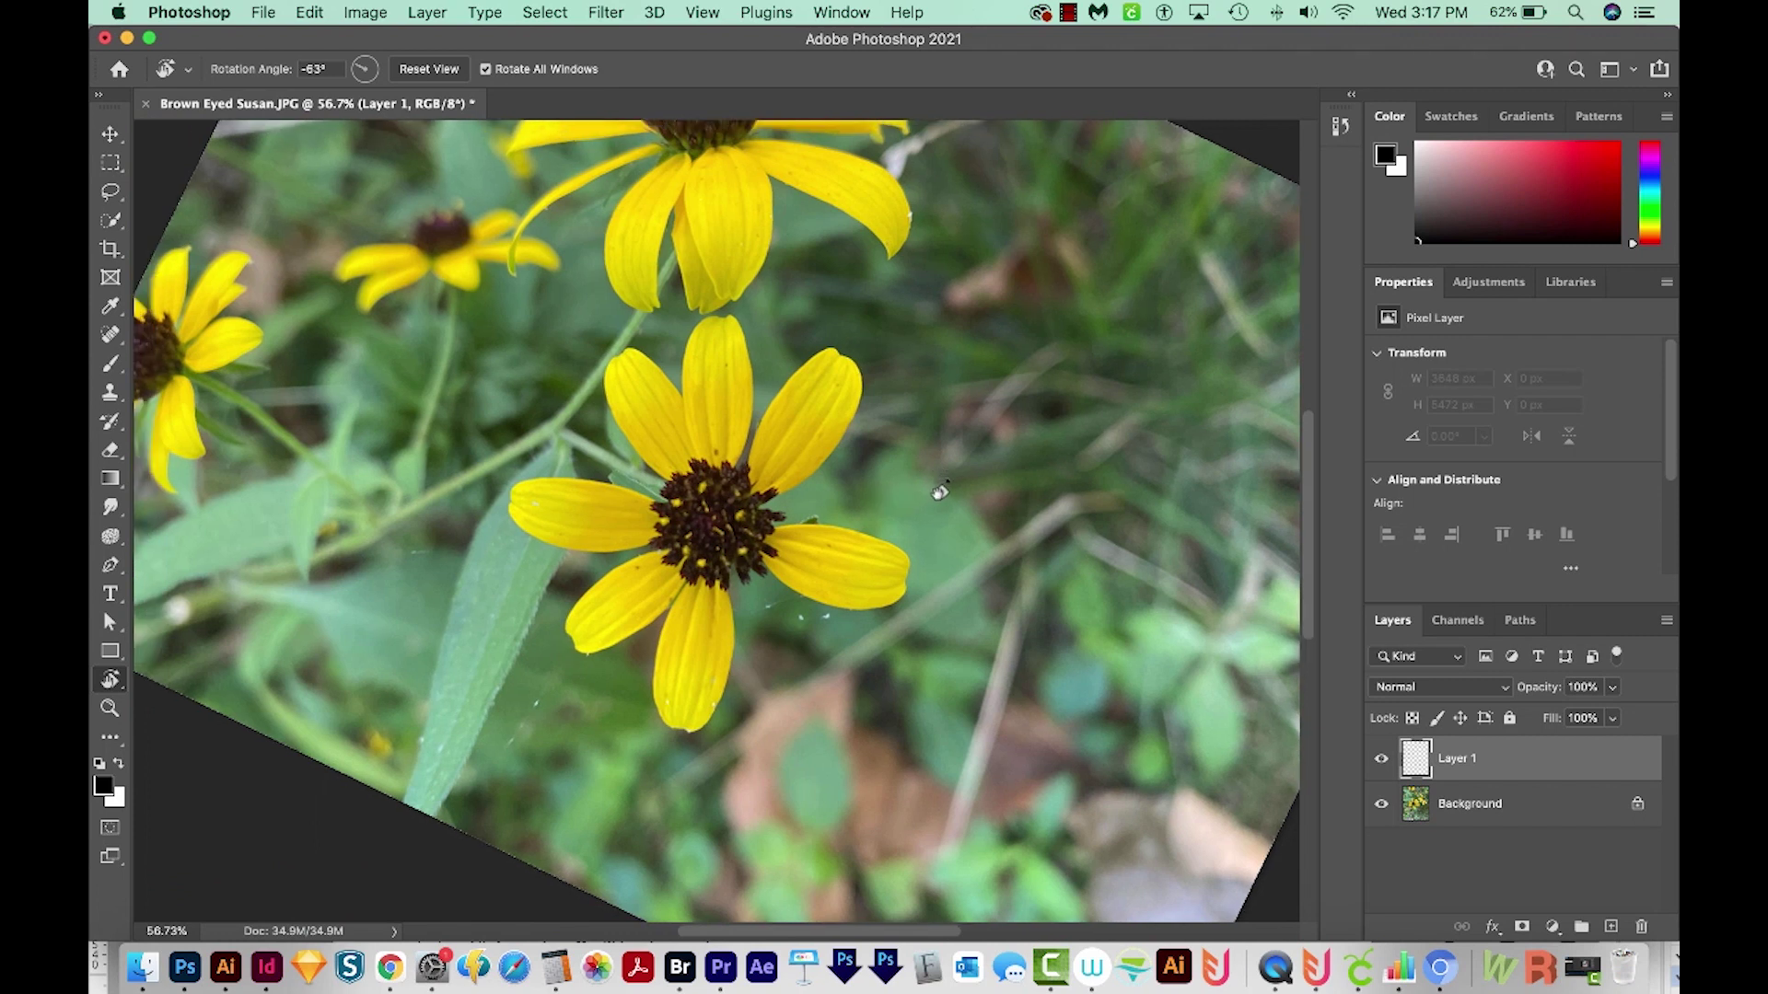
Step: Choose a bright orange brush colour and zoom in close on the front flower
{"action": "key", "text": "b"}
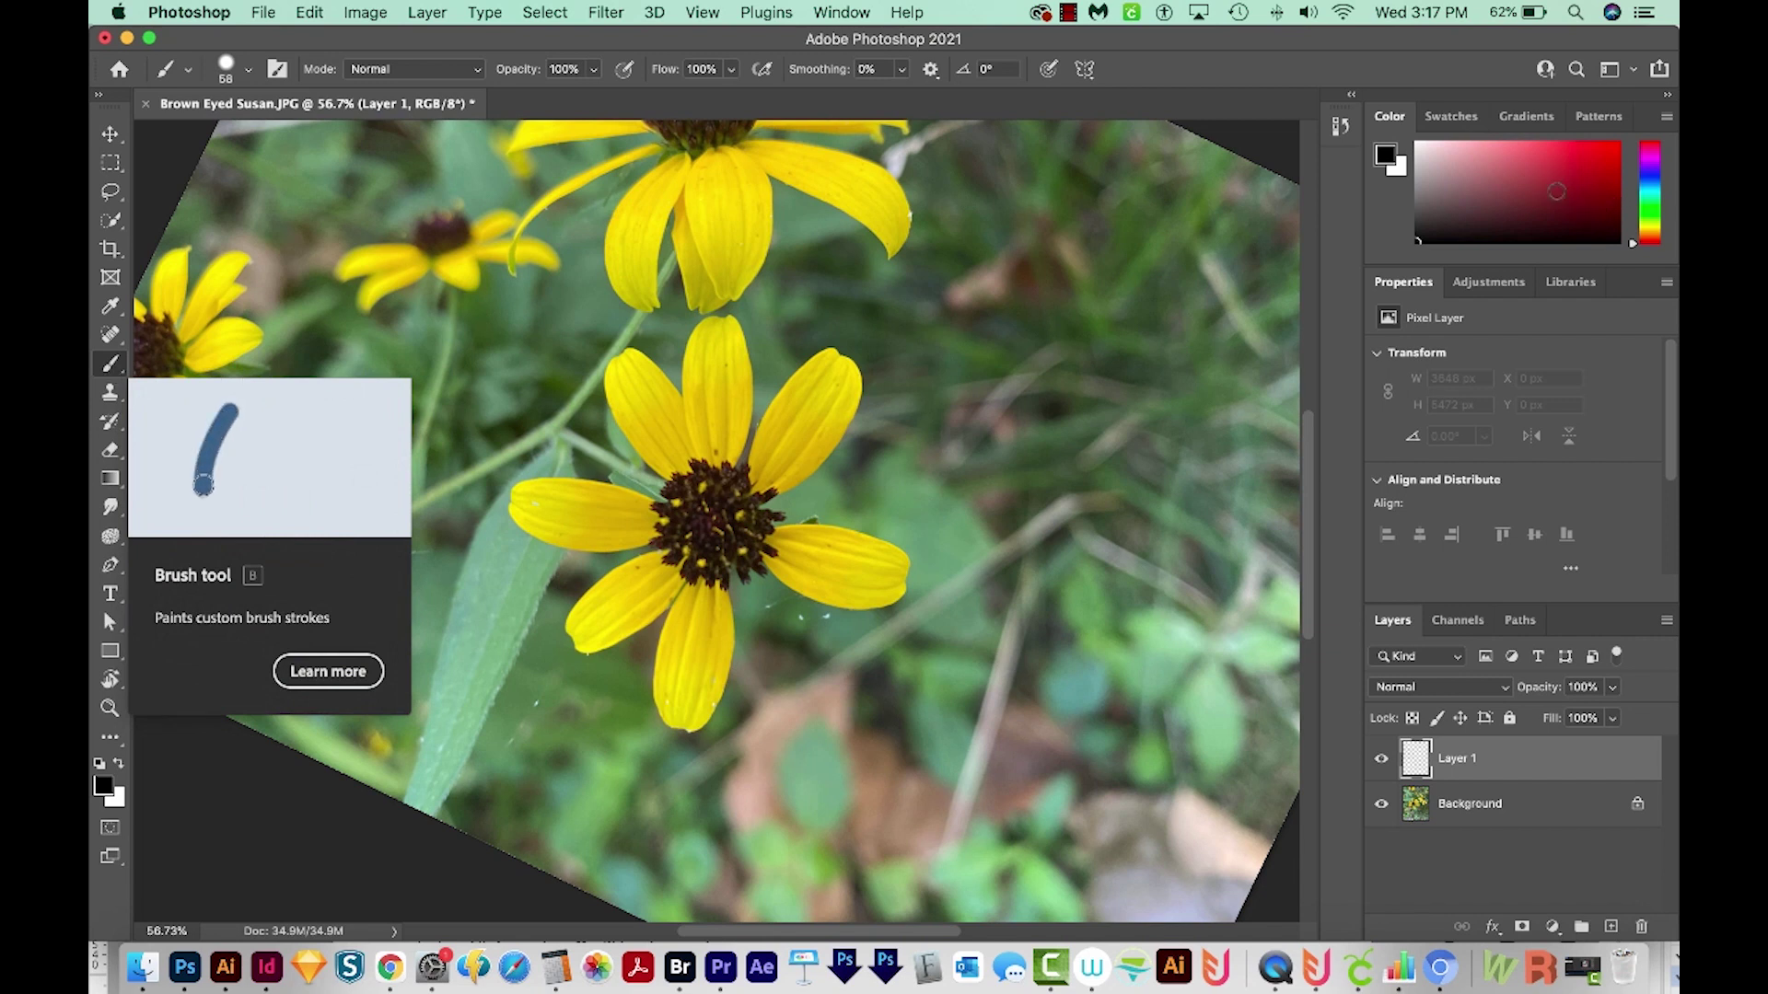
{"action": "left_click", "coordinate": [1649, 236]}
{"action": "left_click", "coordinate": [1610, 147]}
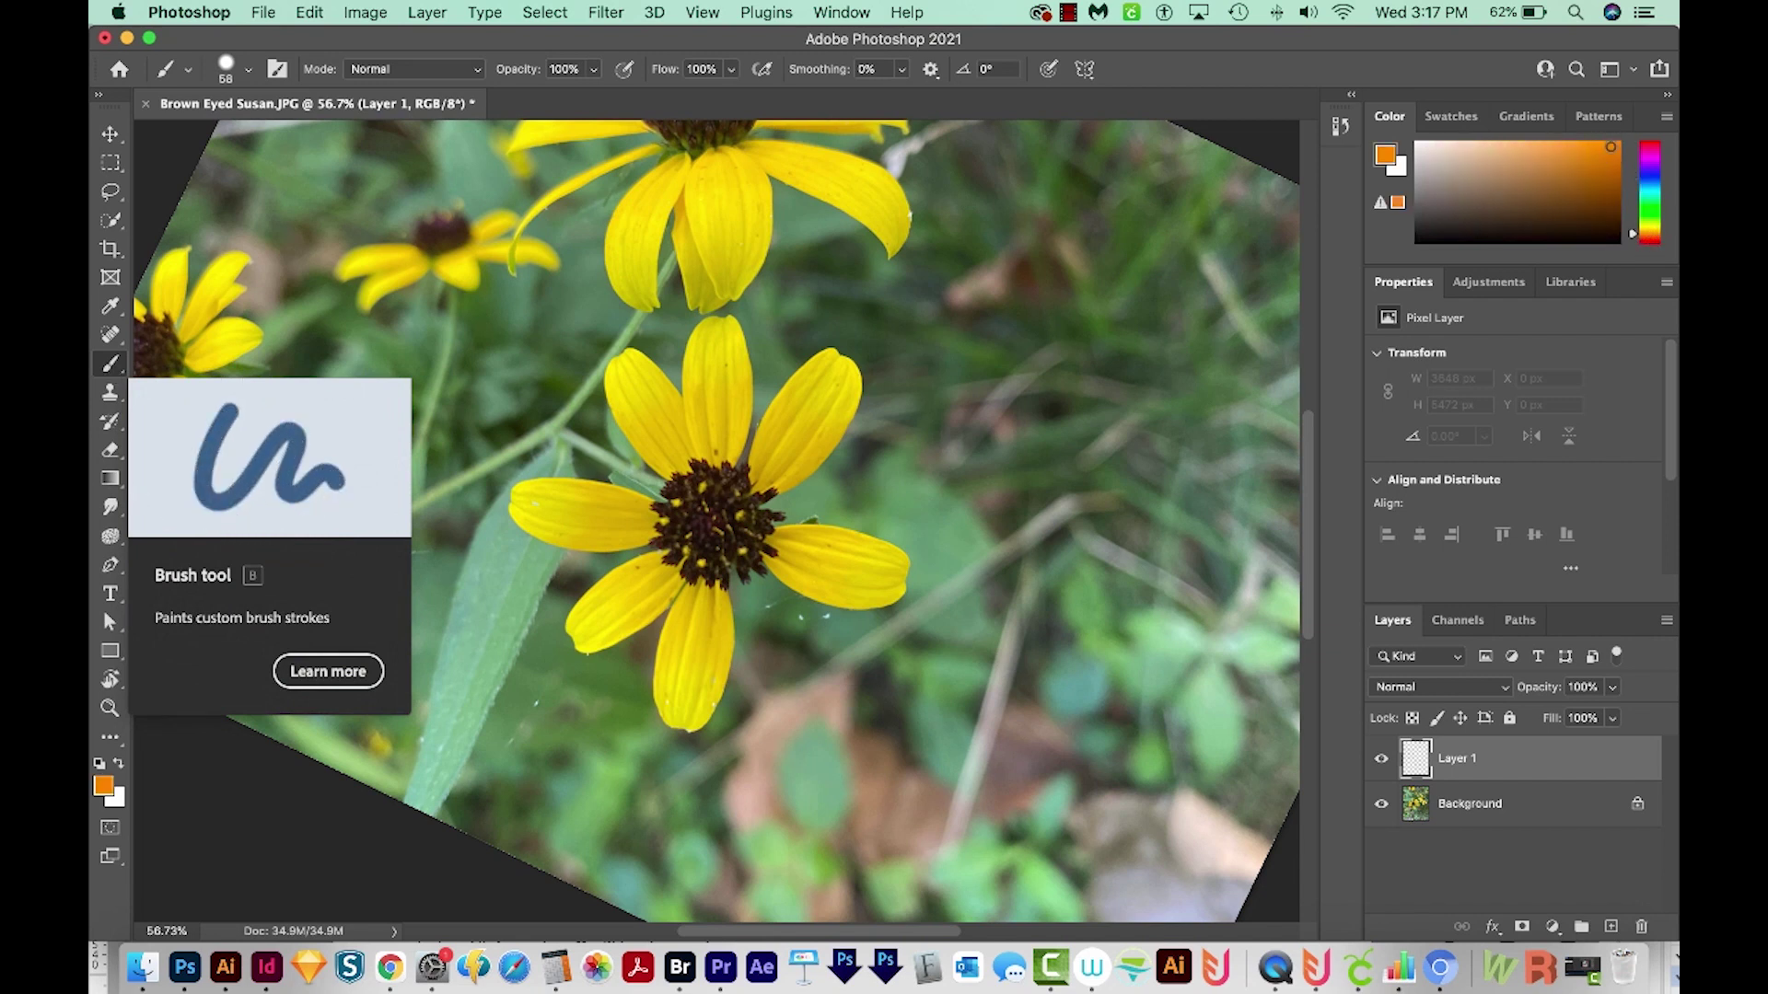
{"action": "key", "text": "z"}
{"action": "left_click_drag", "start_coordinate": [663, 449], "coordinate": [755, 390]}
Step: Paint a thin orange streak down the top petal toward the centre, then enlarge the eraser to about 25 px
{"action": "key", "text": "b"}
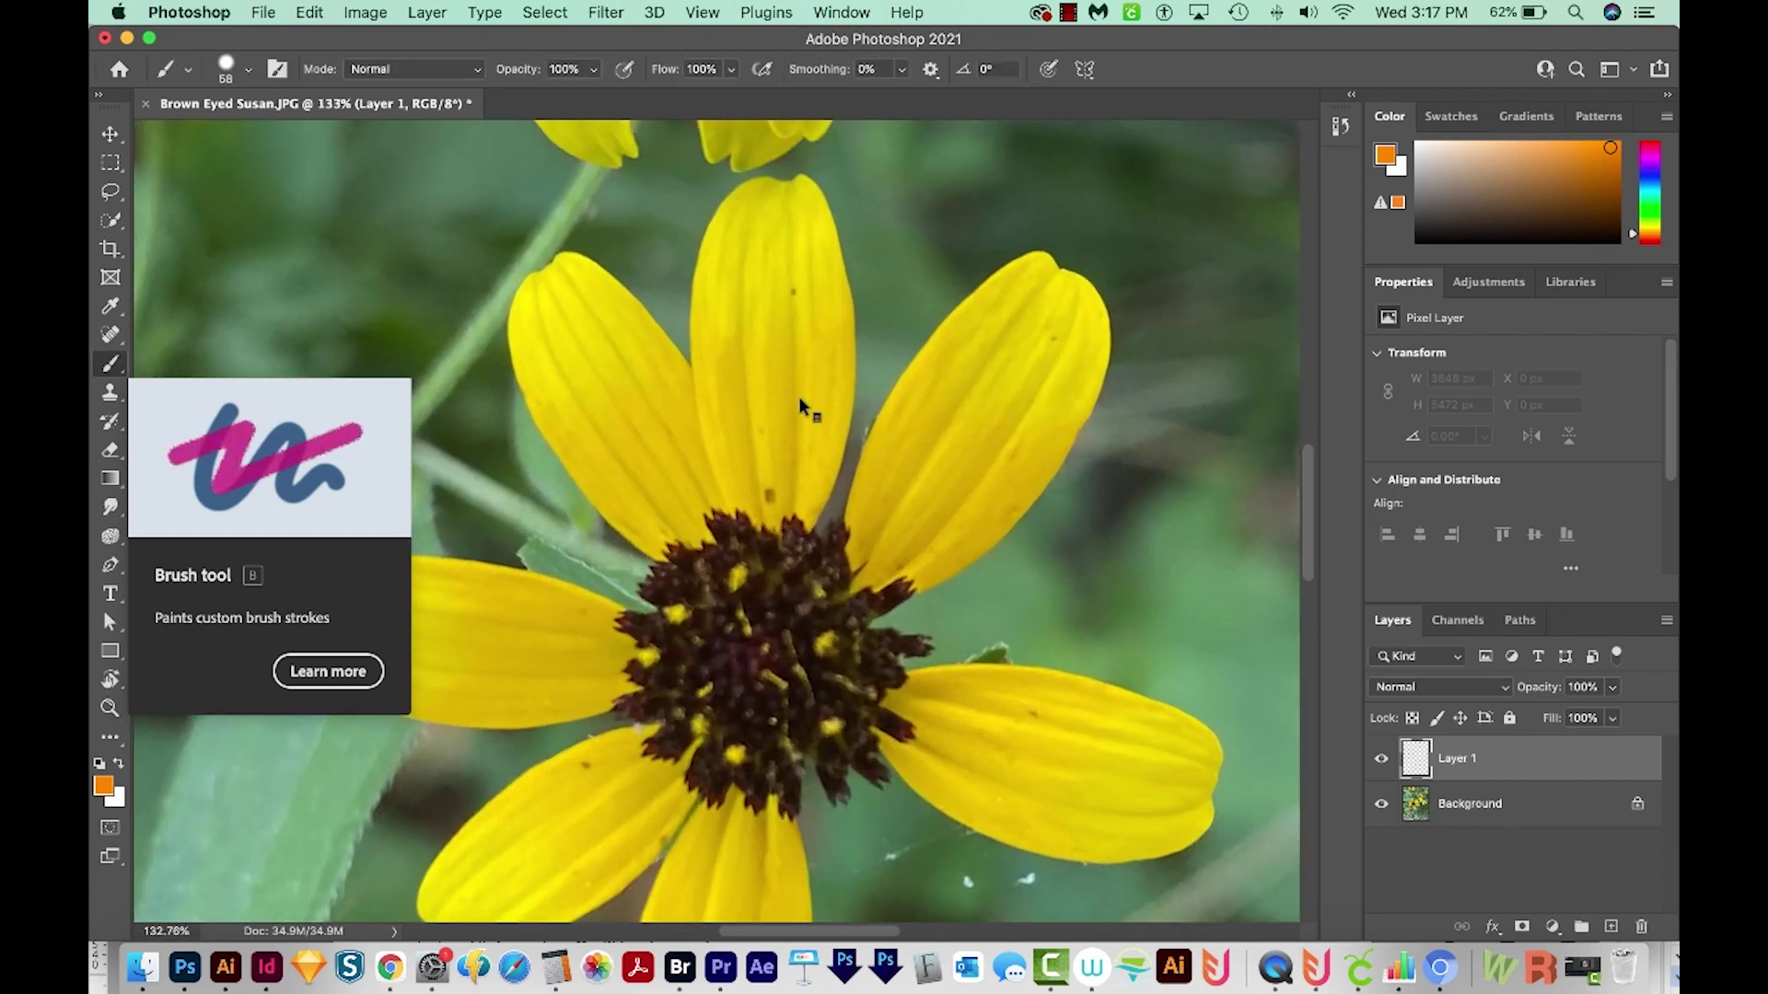
{"action": "left_click_drag", "start_coordinate": [799, 397], "coordinate": [770, 408]}
{"action": "left_click_drag", "start_coordinate": [794, 227], "coordinate": [794, 448]}
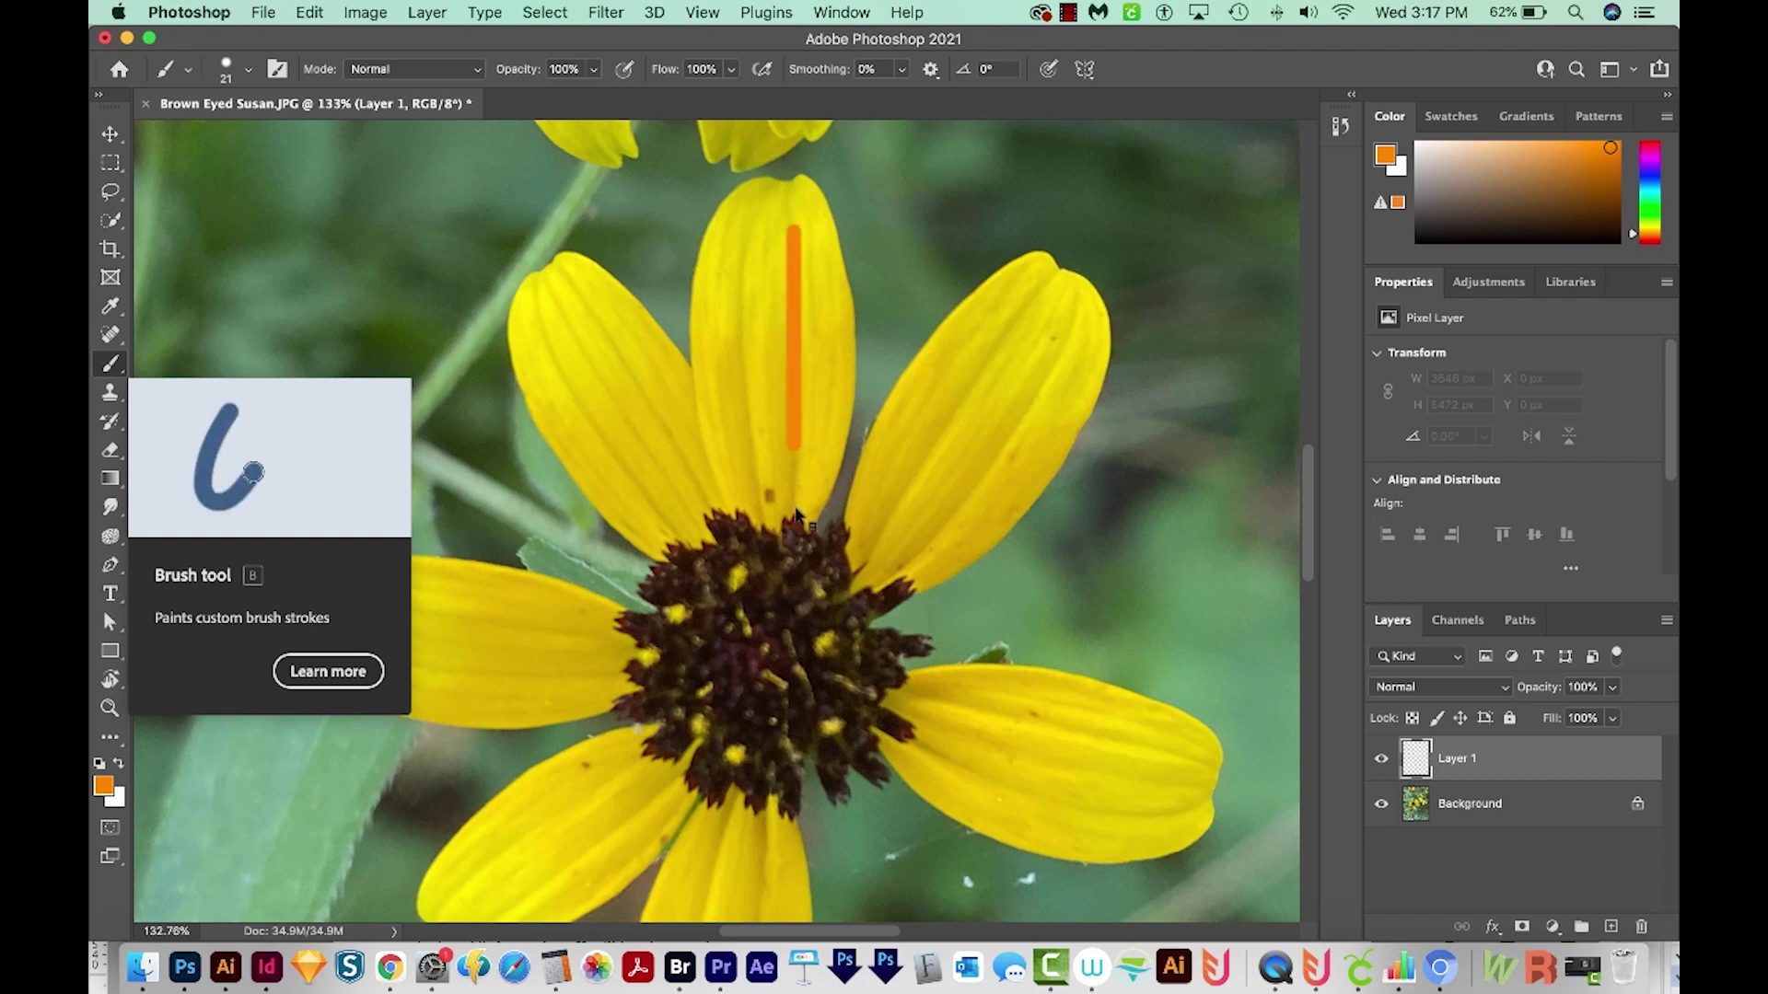
{"action": "left_click_drag", "start_coordinate": [798, 510], "coordinate": [795, 518]}
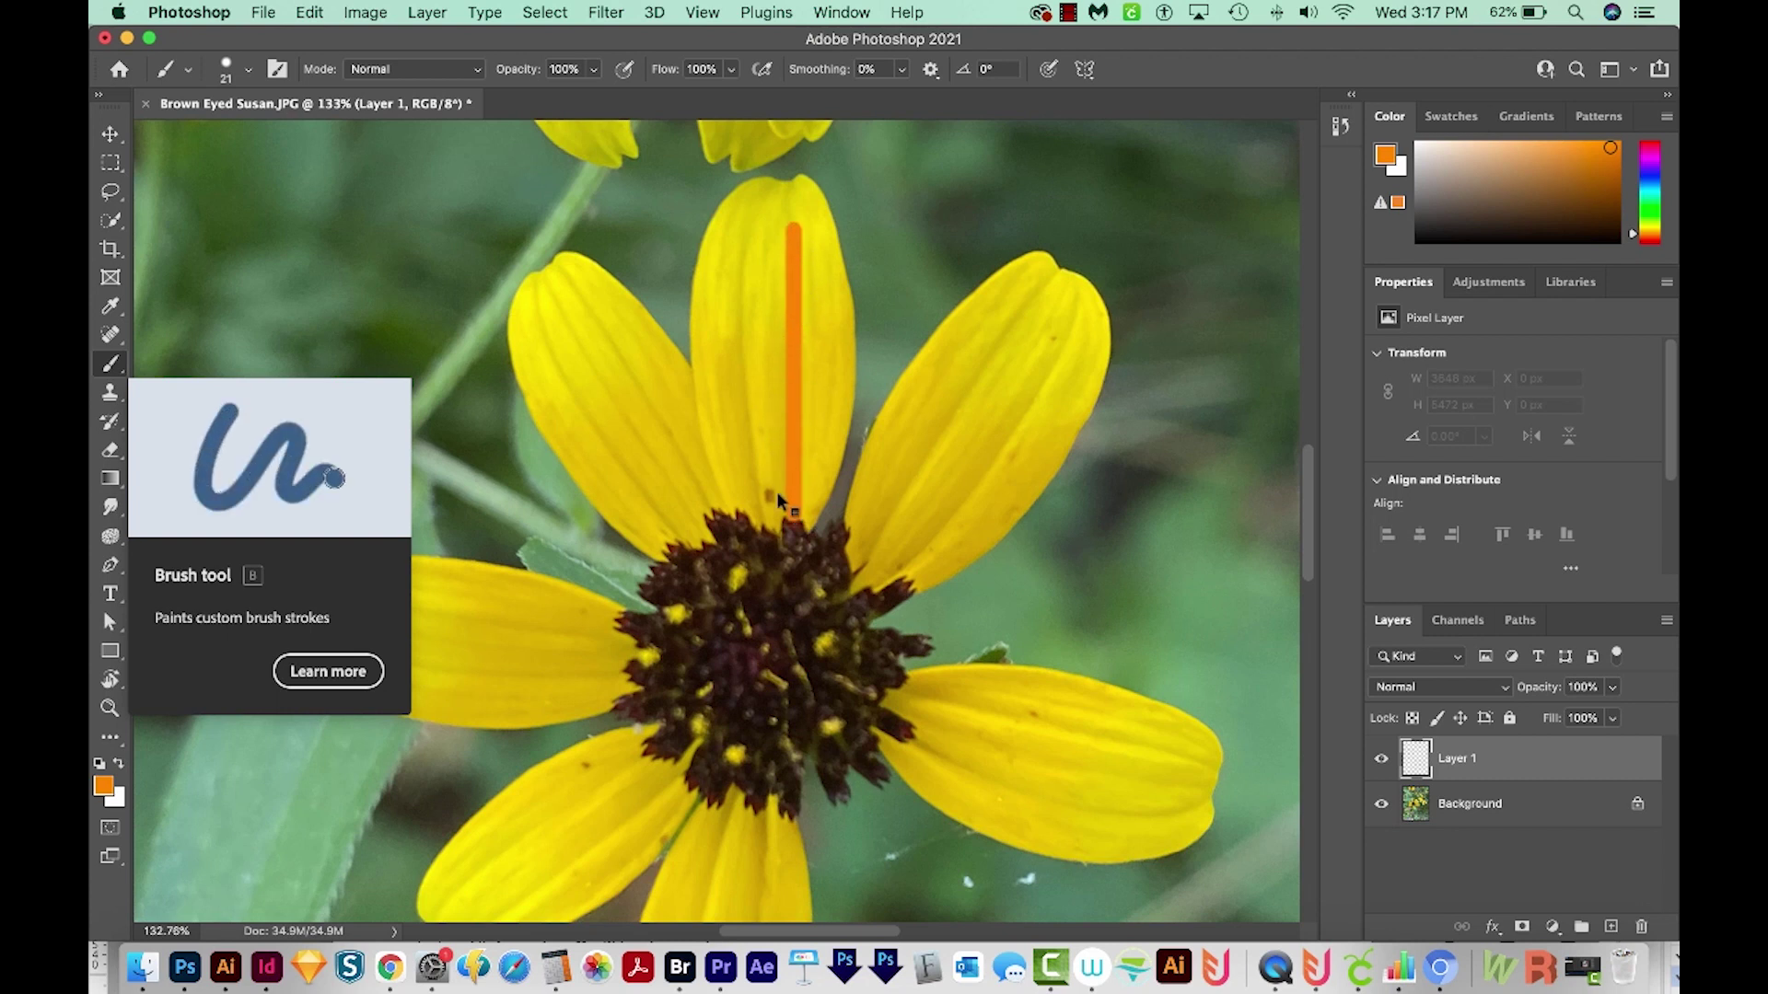
{"action": "left_click_drag", "start_coordinate": [787, 296], "coordinate": [793, 238]}
{"action": "key", "text": "e"}
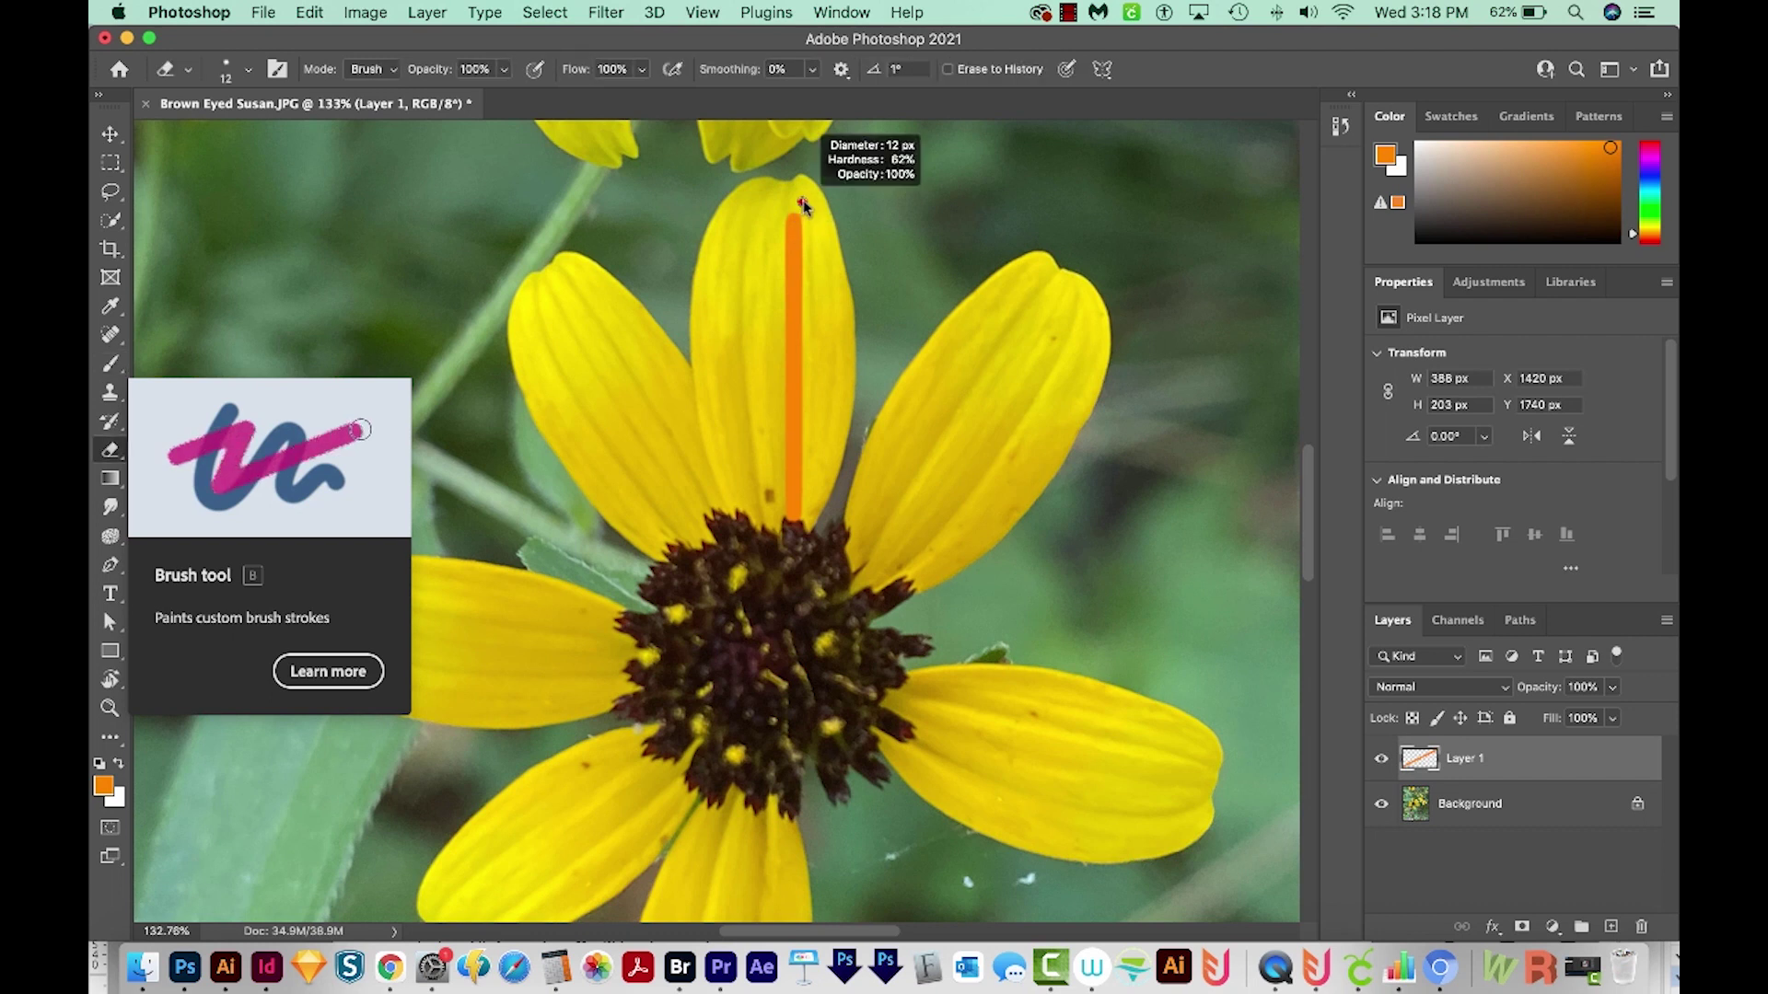
{"action": "left_click_drag", "start_coordinate": [803, 206], "coordinate": [803, 302]}
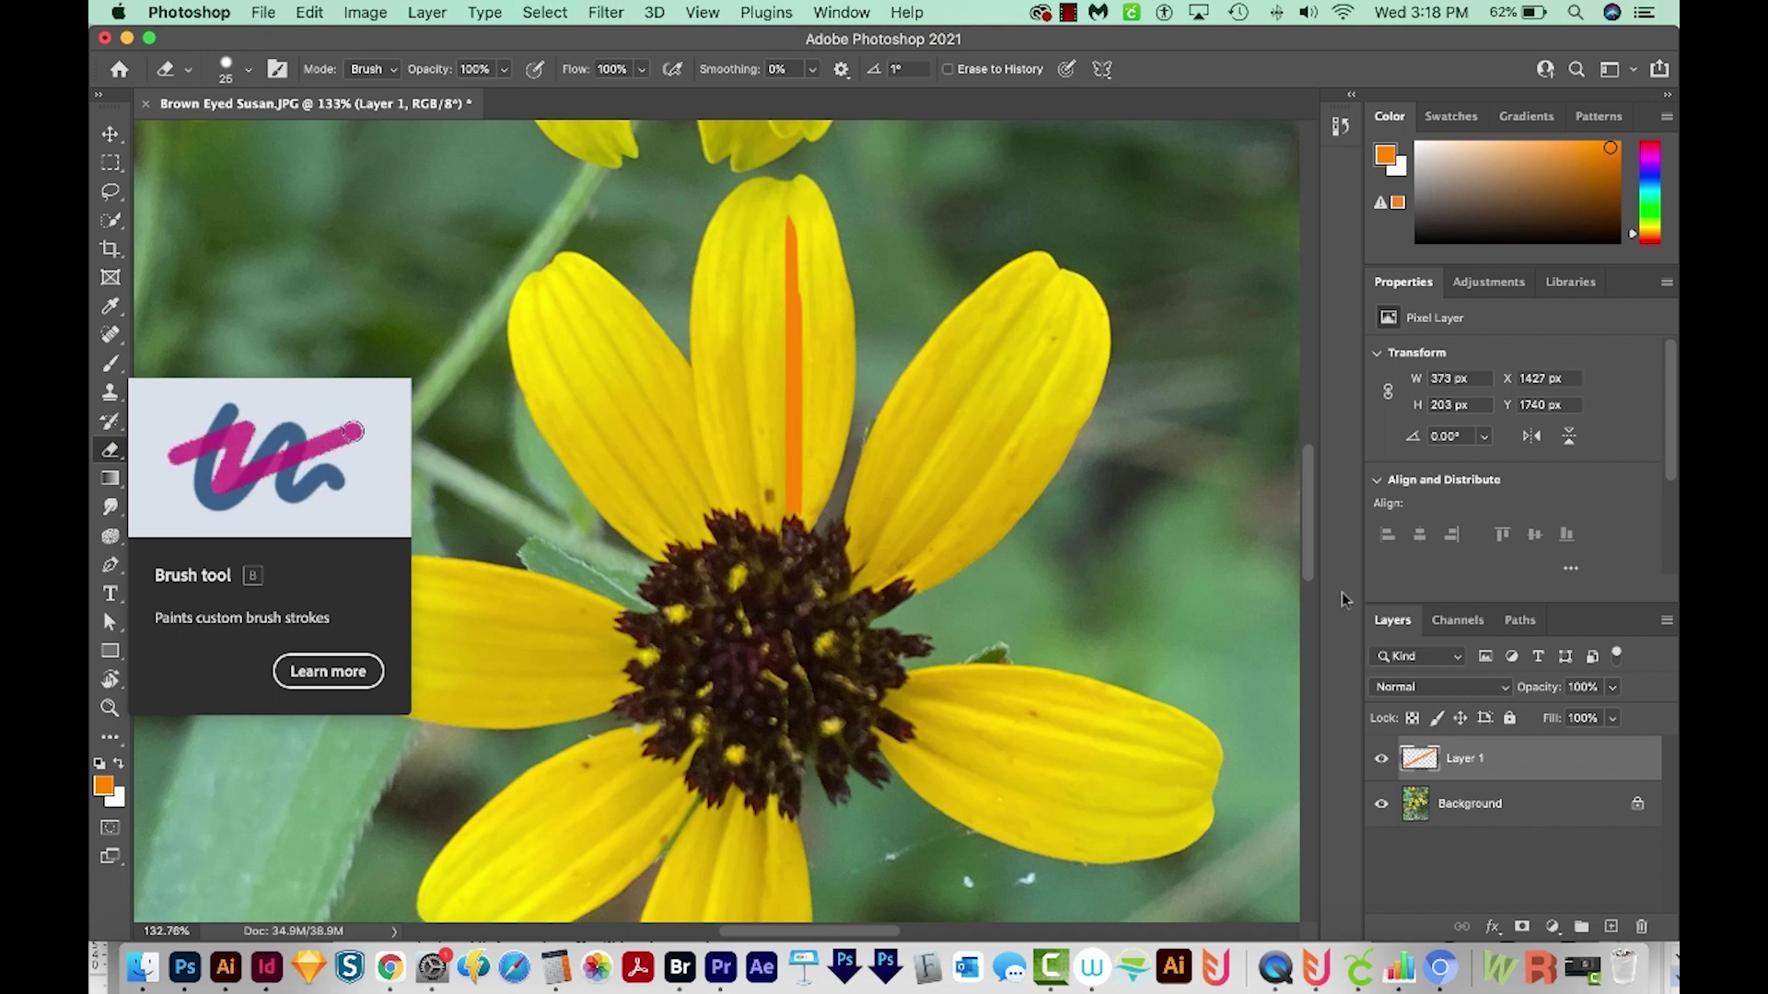
{"action": "left_click", "coordinate": [1423, 687]}
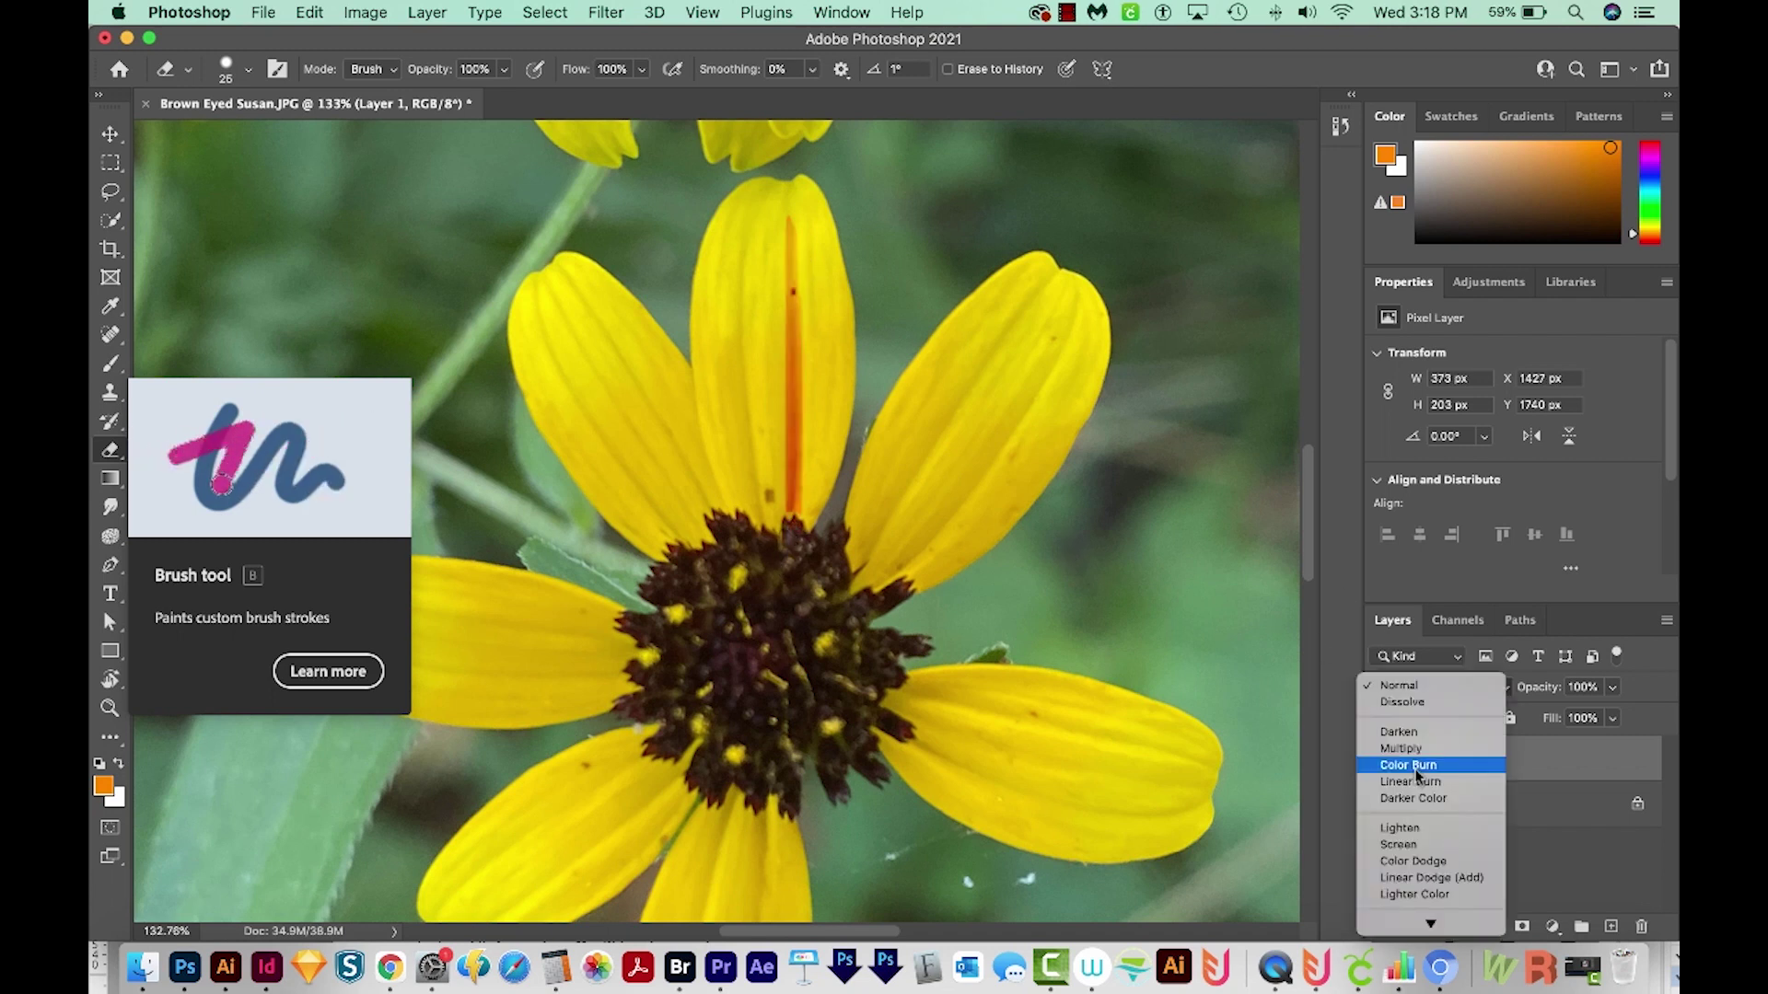
Step: Set Layer 1's blend mode to Color Burn so the orange streak darkens into a petal vein
{"action": "left_click", "coordinate": [1416, 772]}
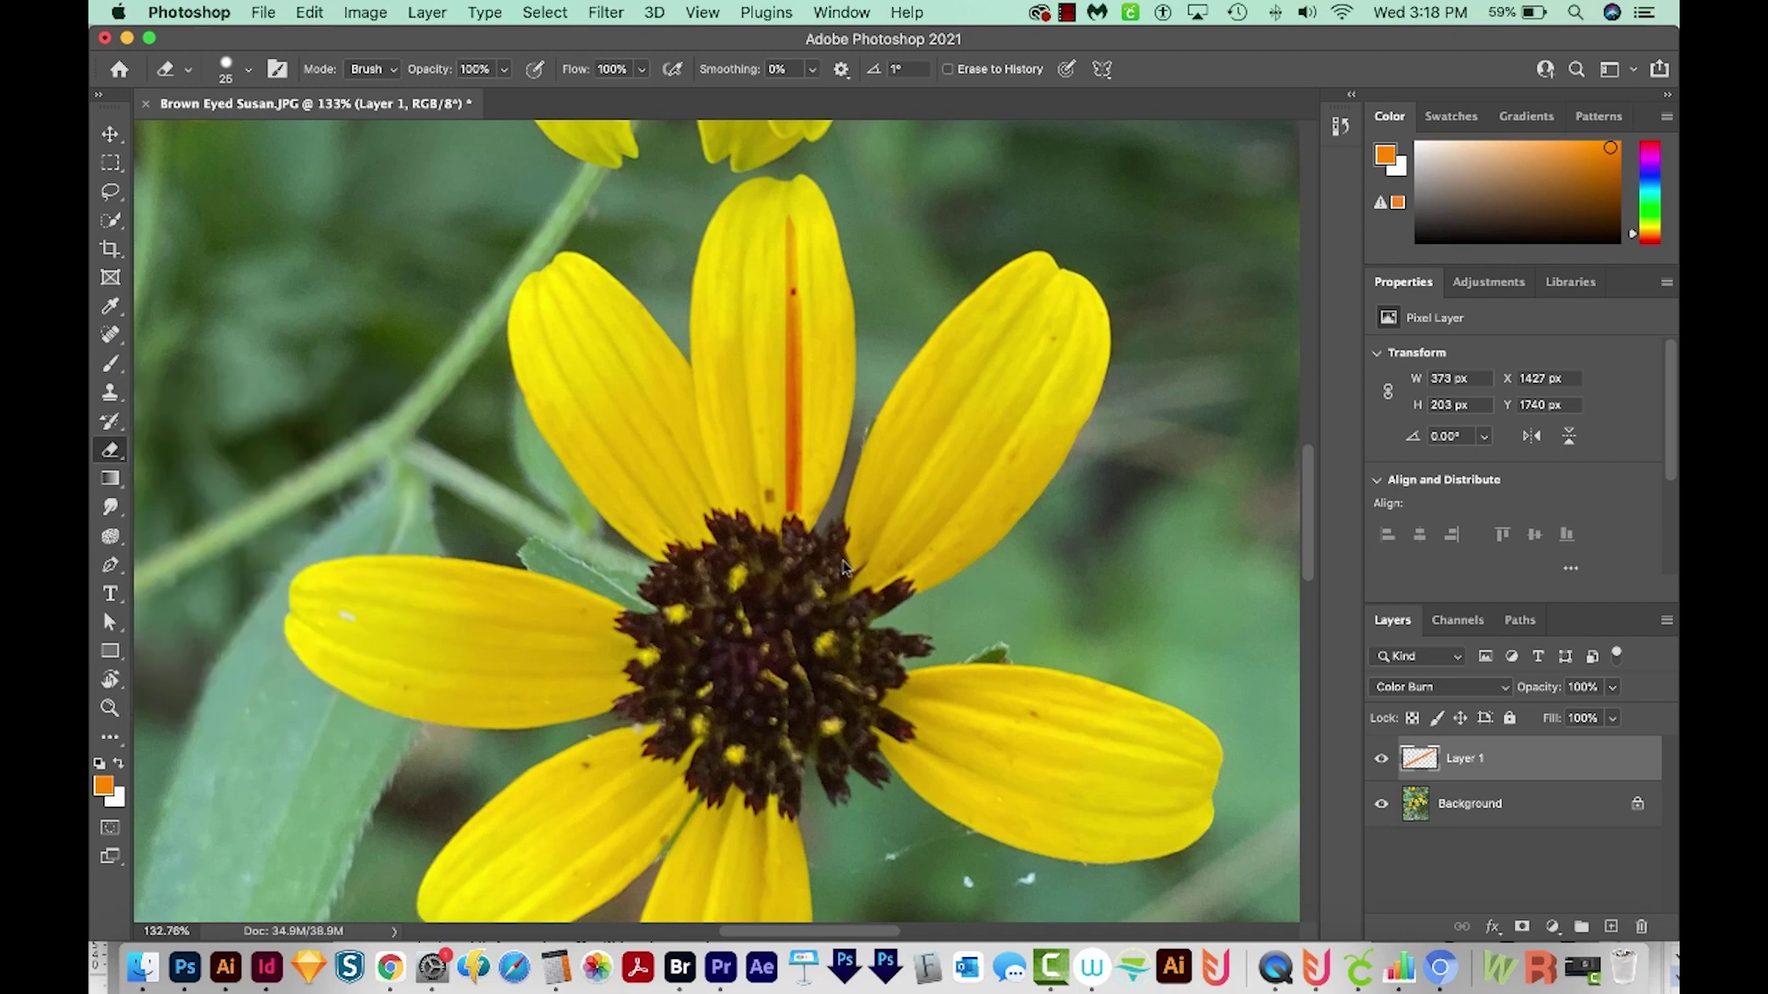
Step: Paint a second orange streak on Layer 1 along the left petal up to the flower centre
{"action": "key", "text": "r"}
{"action": "left_click_drag", "start_coordinate": [969, 463], "coordinate": [218, 289]}
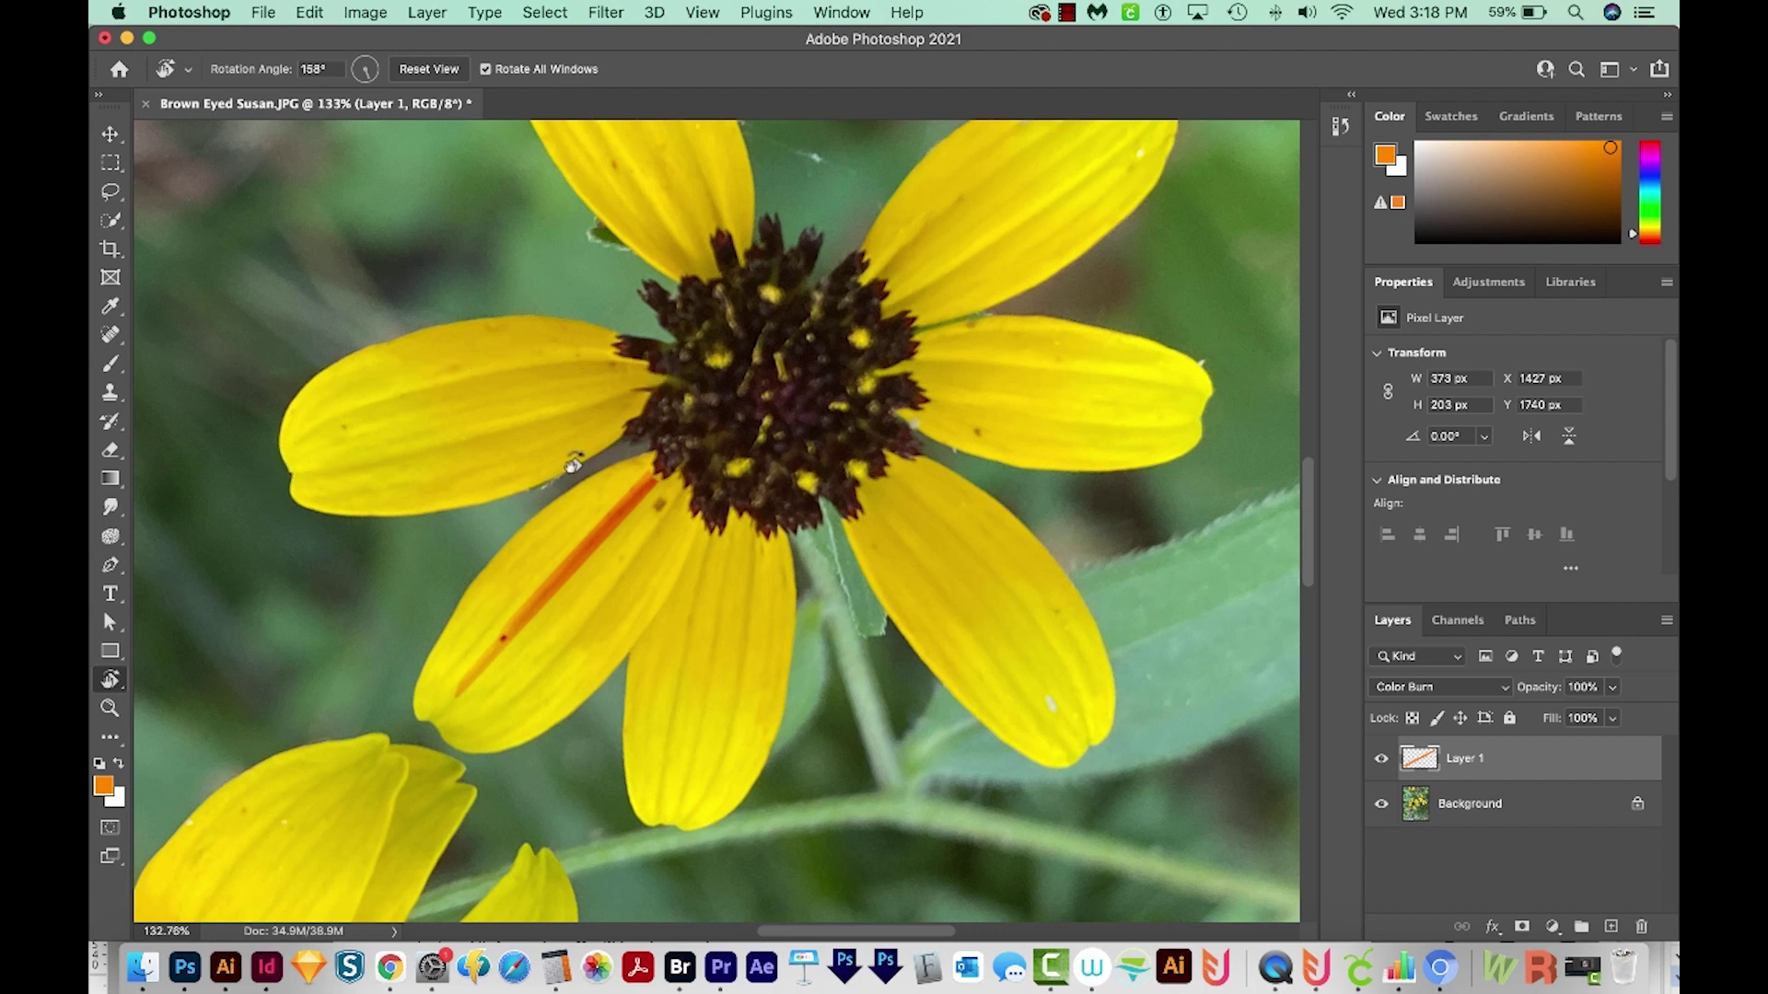
{"action": "key", "text": "b"}
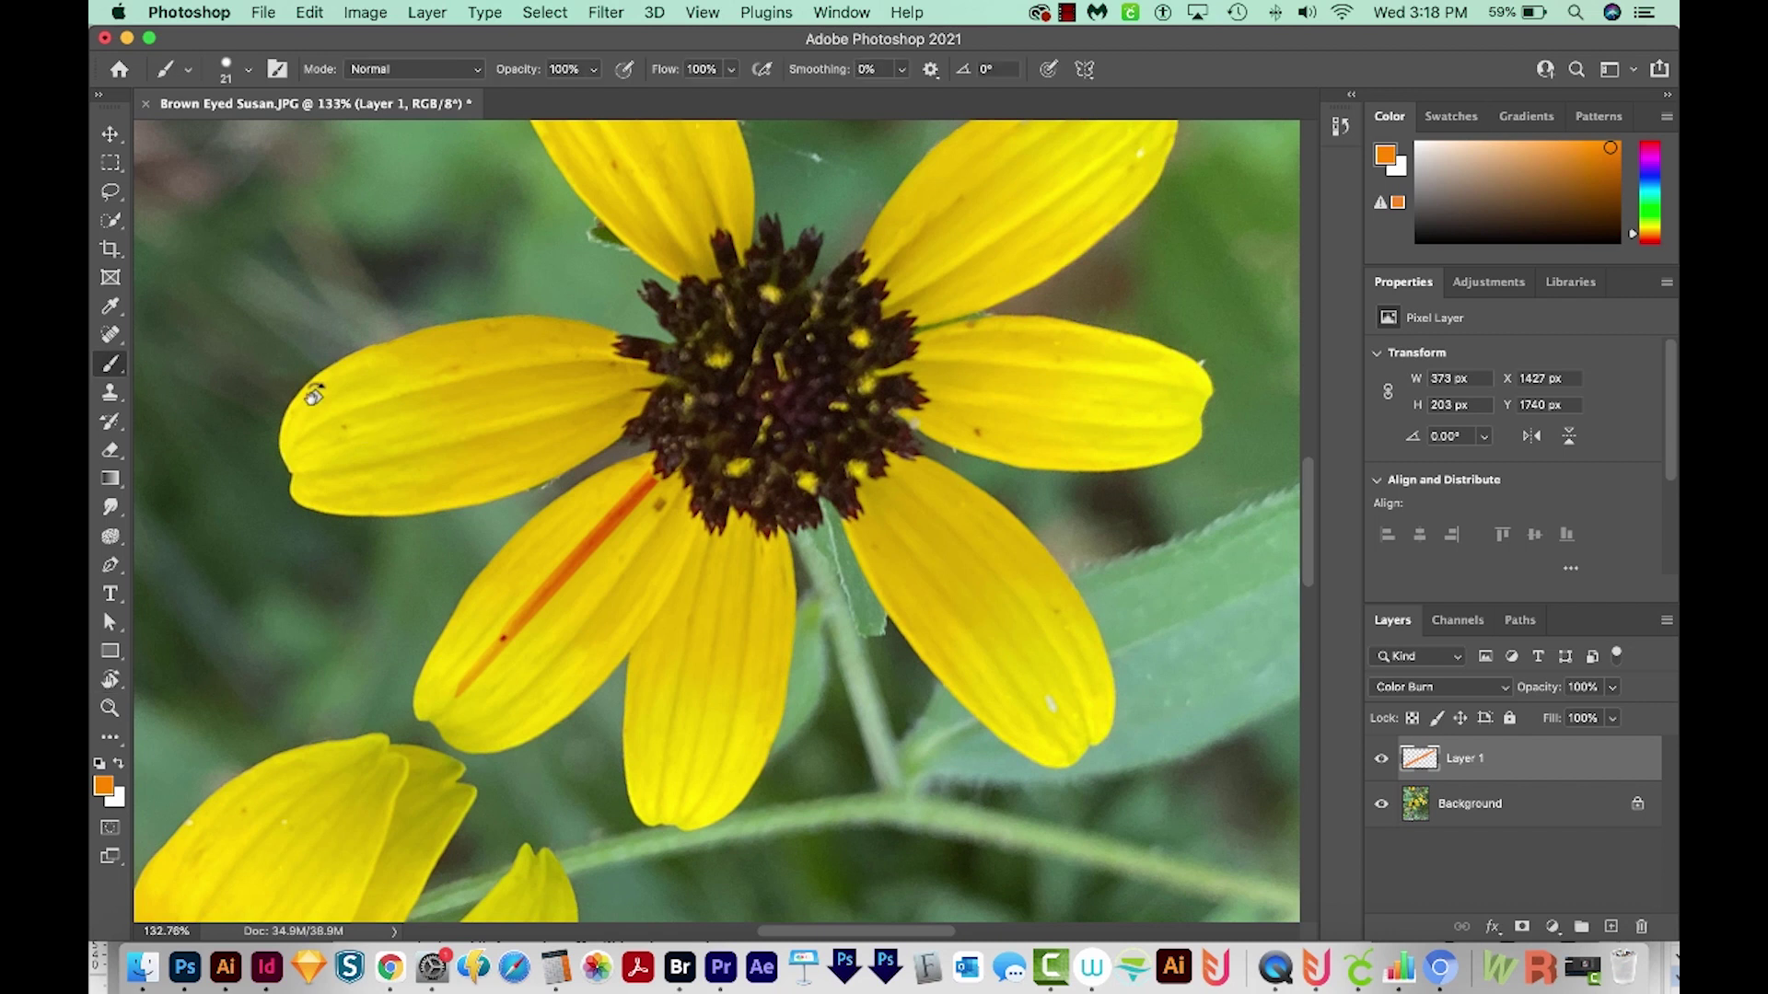
{"action": "mouse_move", "coordinate": [291, 455]}
{"action": "left_mouse_down"}
{"action": "mouse_move", "coordinate": [348, 412]}
{"action": "mouse_move", "coordinate": [475, 385]}
{"action": "left_mouse_up"}
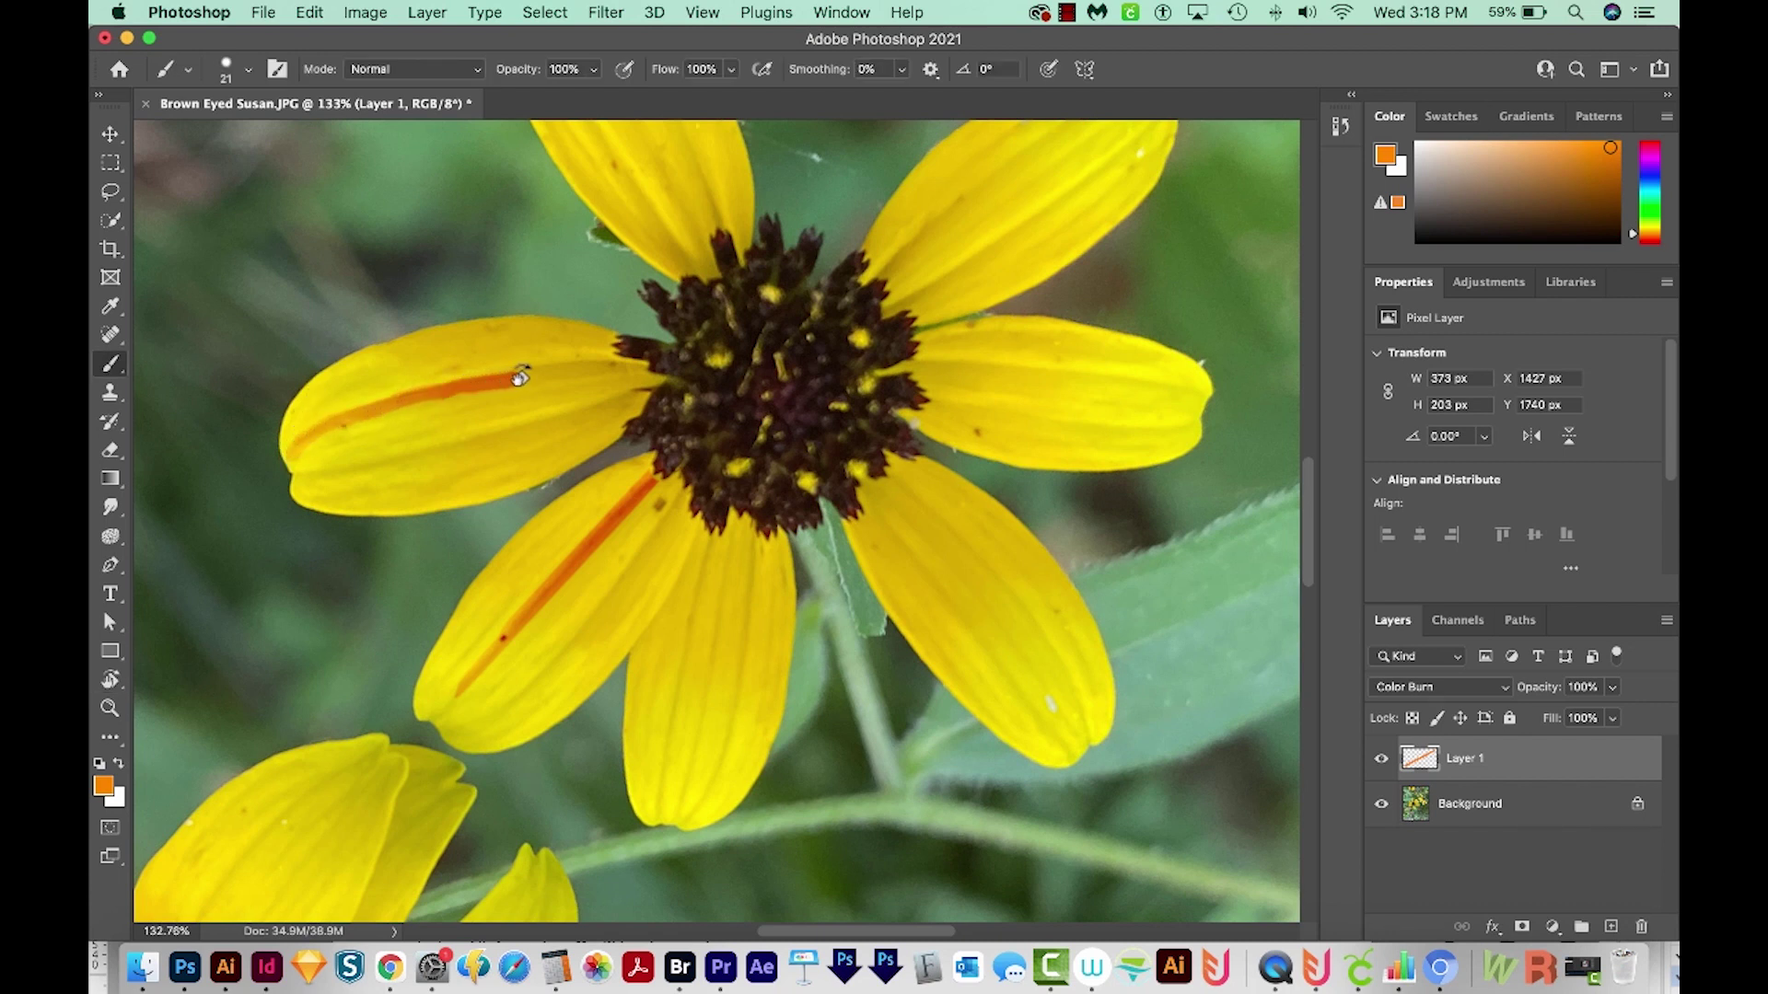
{"action": "left_click_drag", "start_coordinate": [520, 377], "coordinate": [651, 364]}
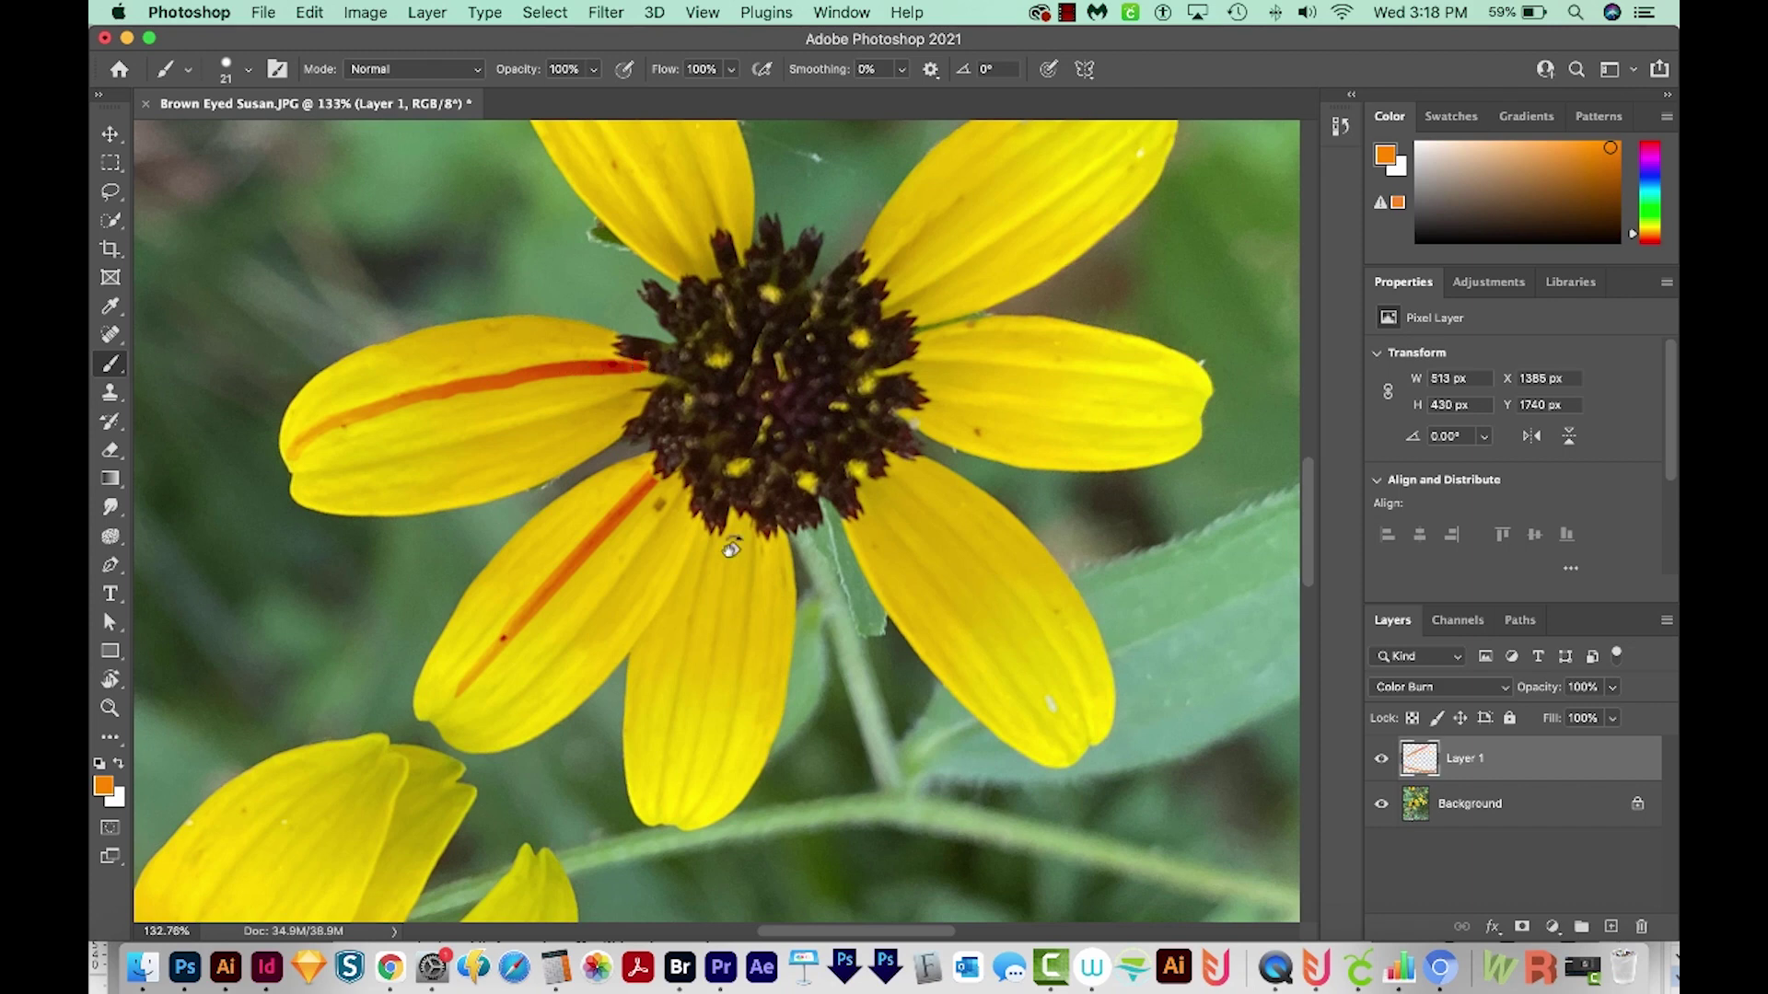
{"action": "key", "text": "e"}
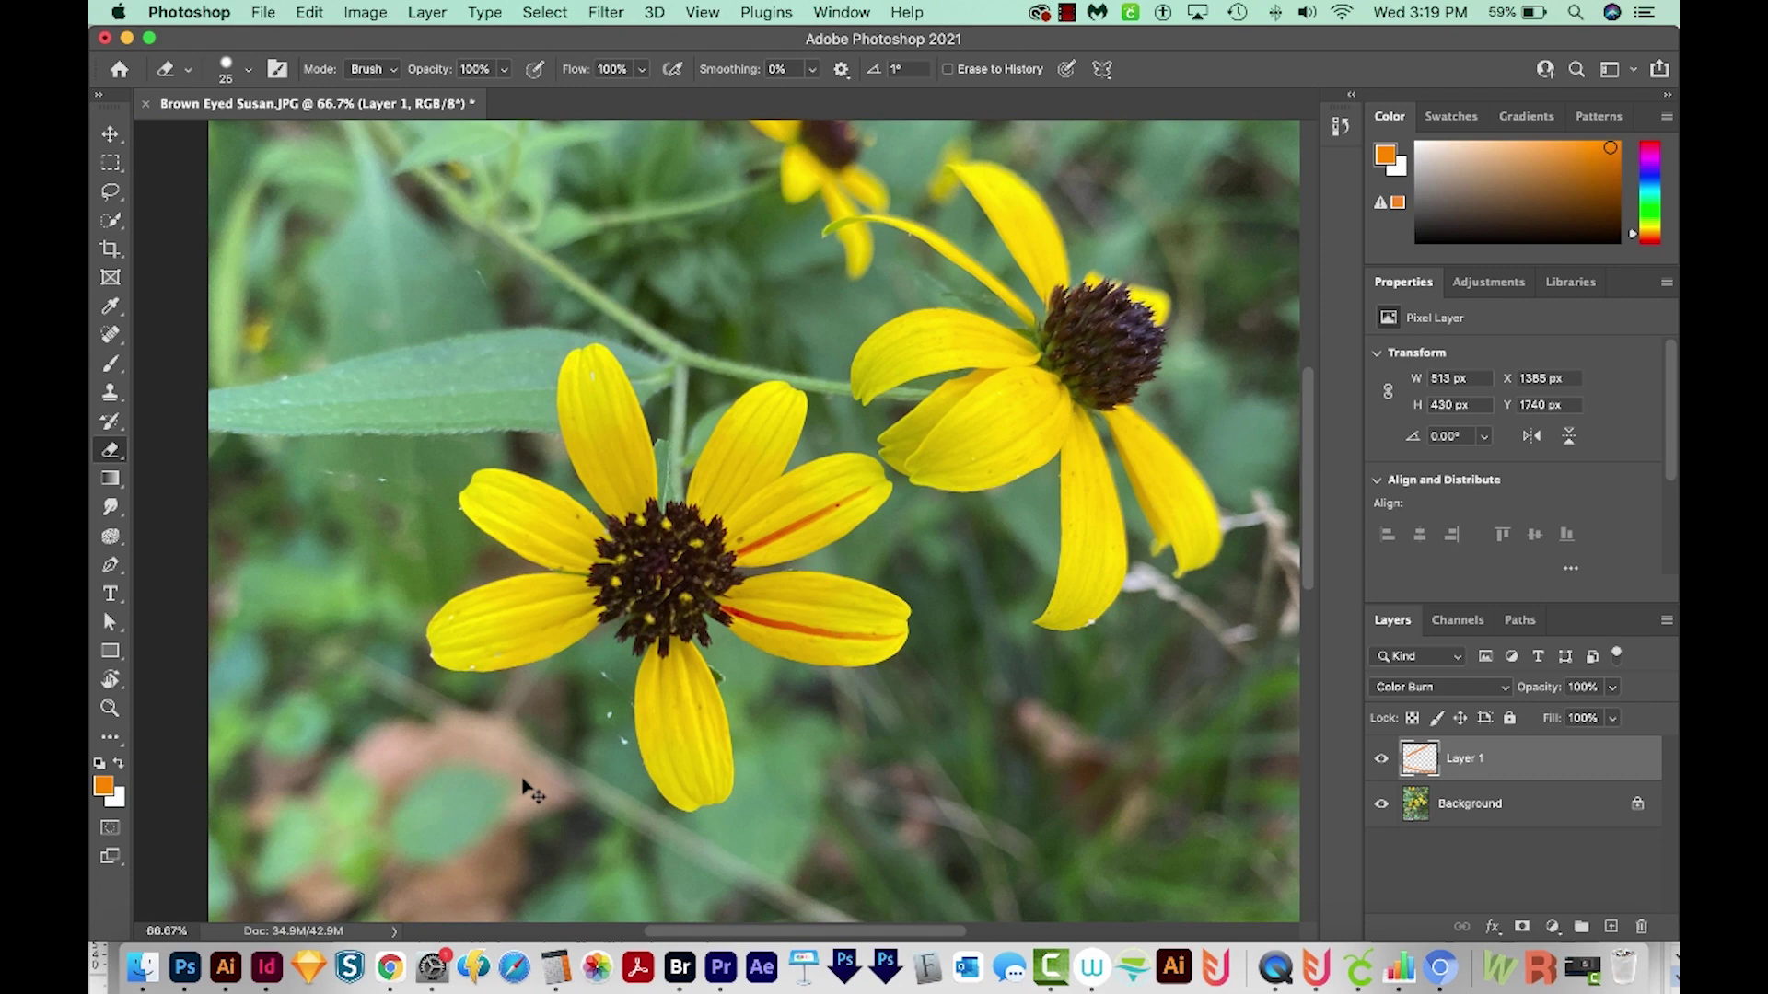
{"action": "key", "text": "super+0"}
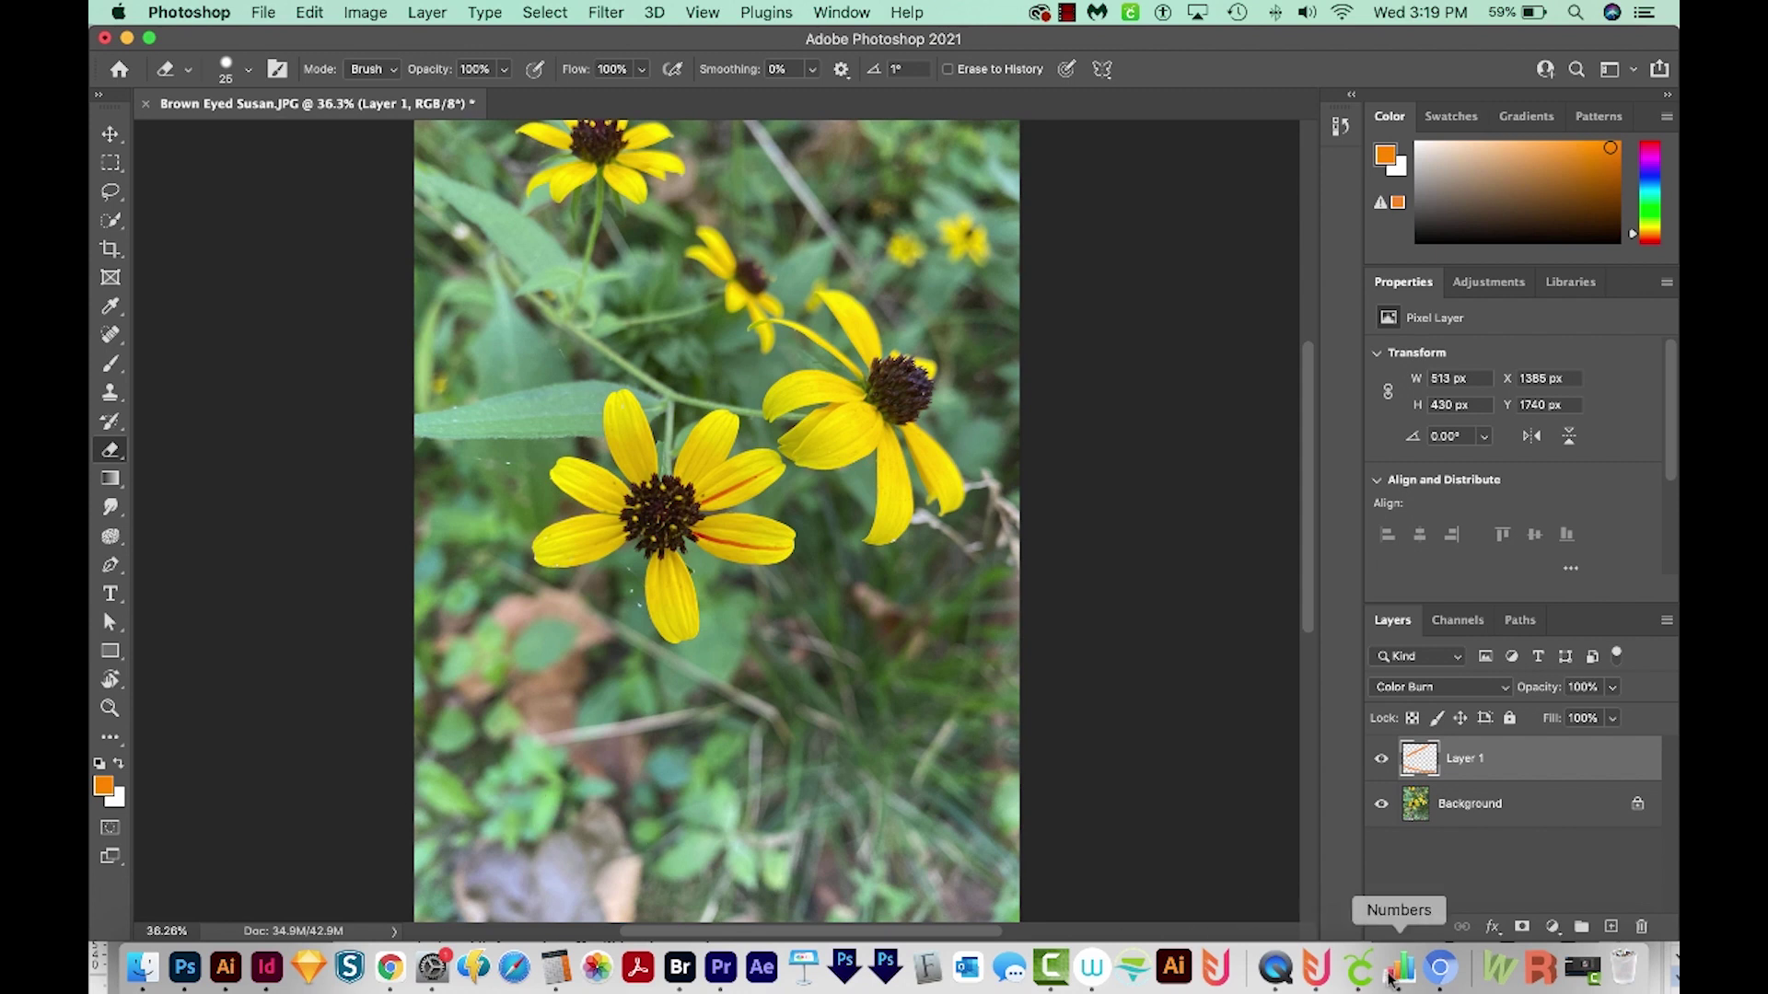
Step: Use Select Subject on the Background layer to select the yellow flowers, then zoom into the main flower
{"action": "left_click", "coordinate": [1484, 806]}
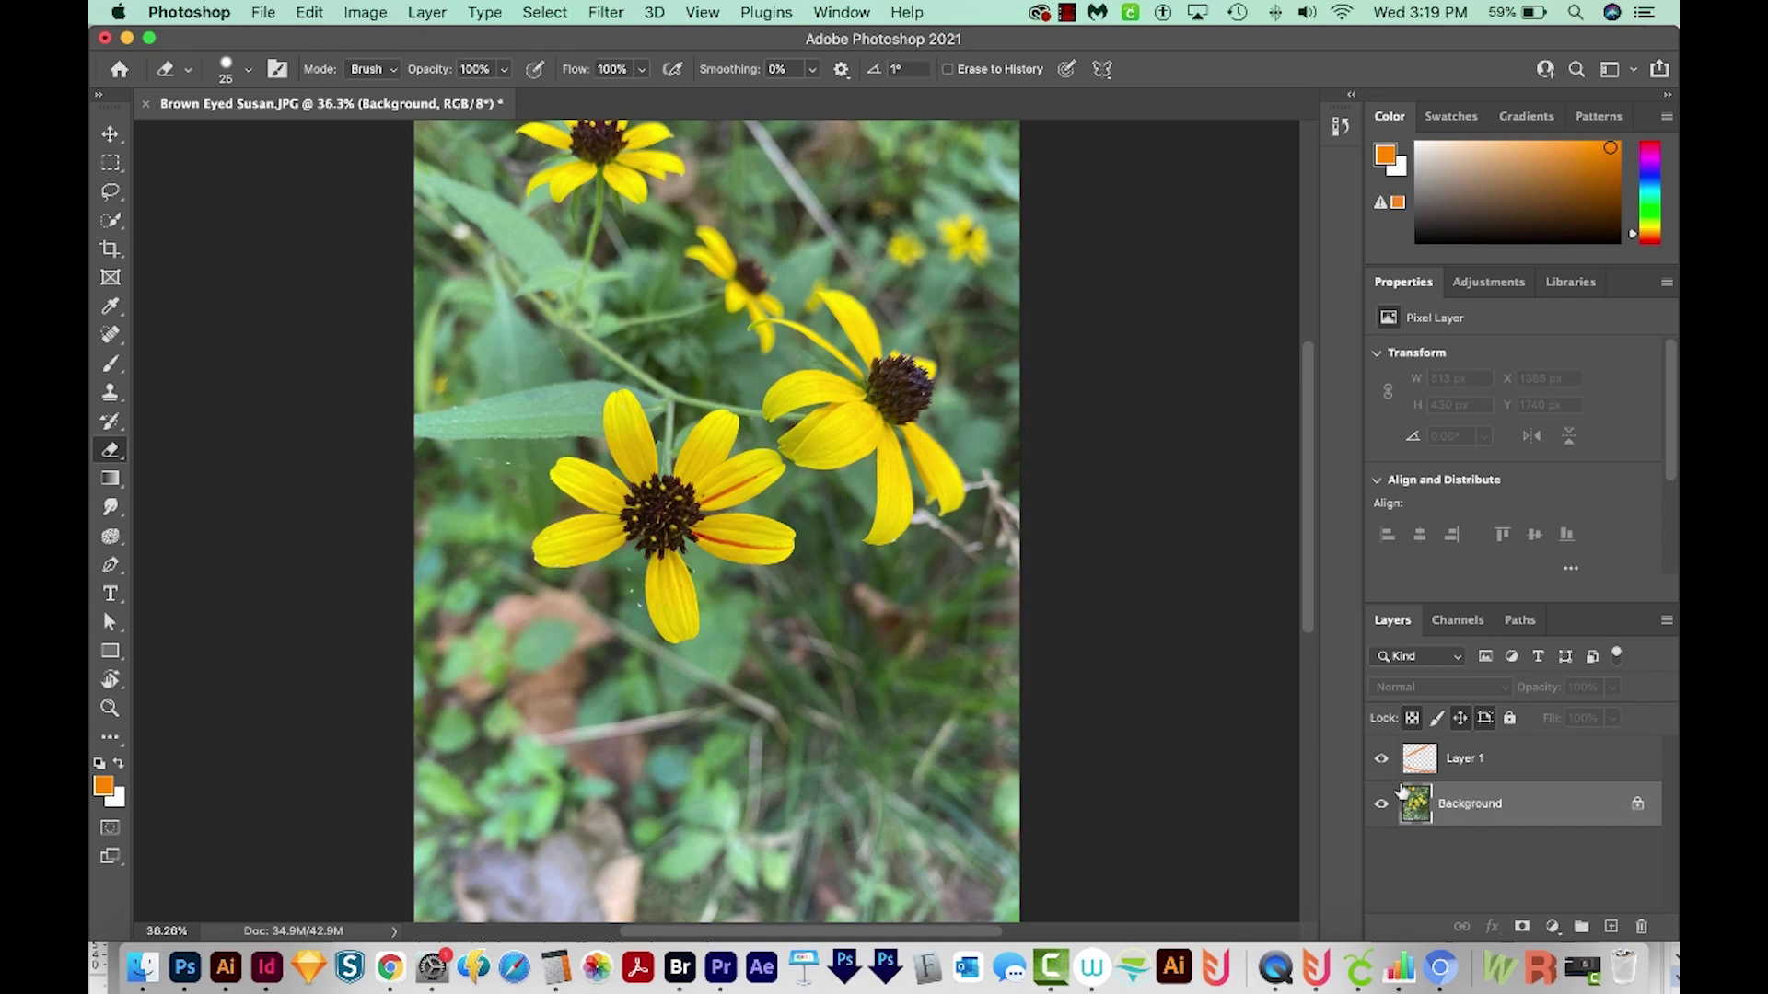
{"action": "key", "text": "w"}
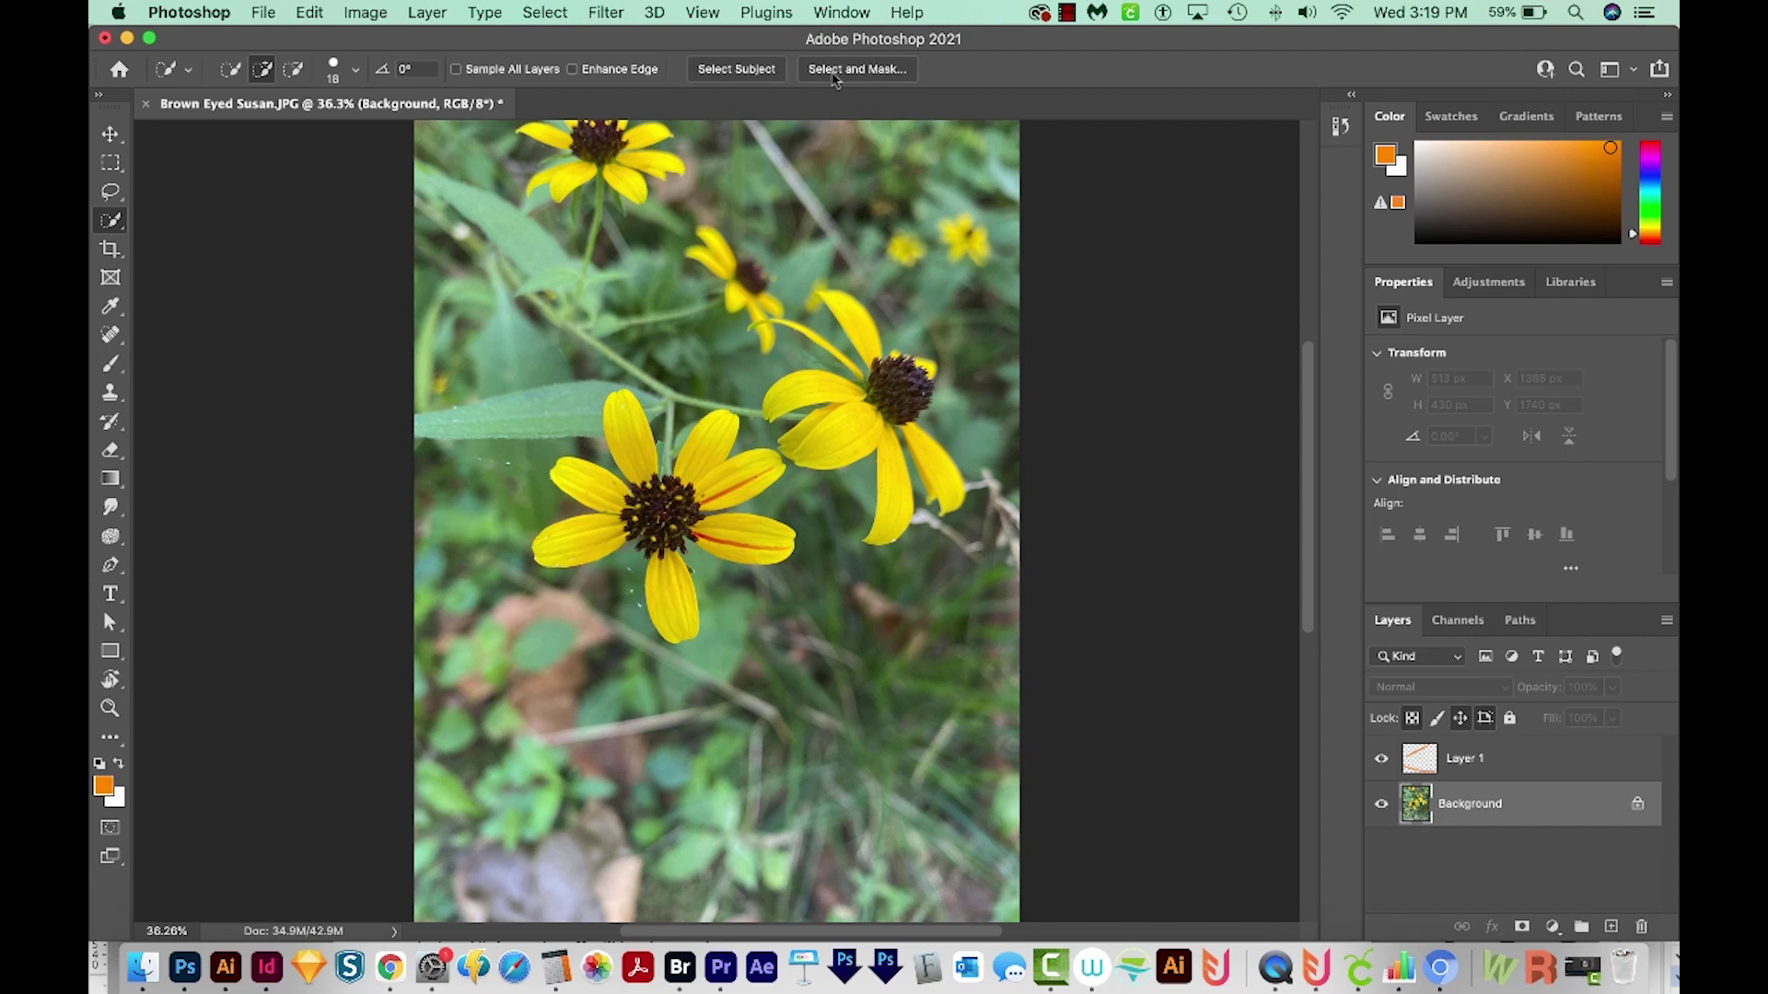
{"action": "left_click", "coordinate": [744, 74]}
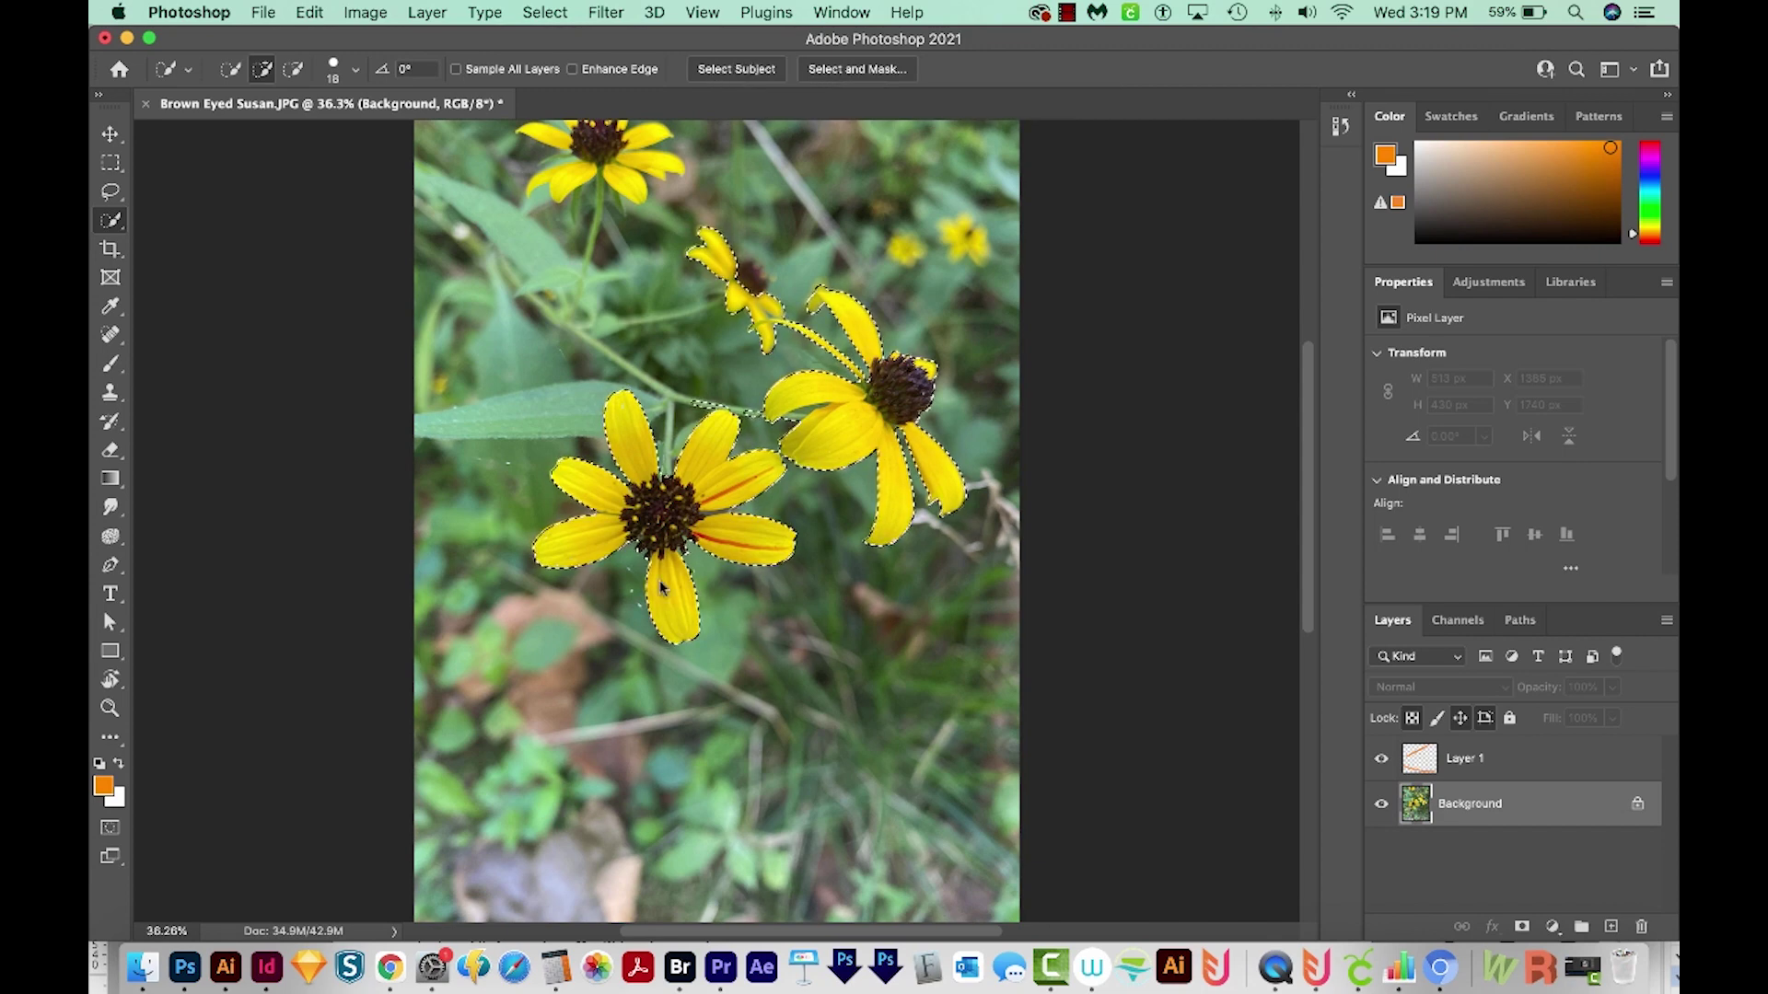
{"action": "key", "text": "z"}
{"action": "left_click_drag", "start_coordinate": [659, 591], "coordinate": [831, 835]}
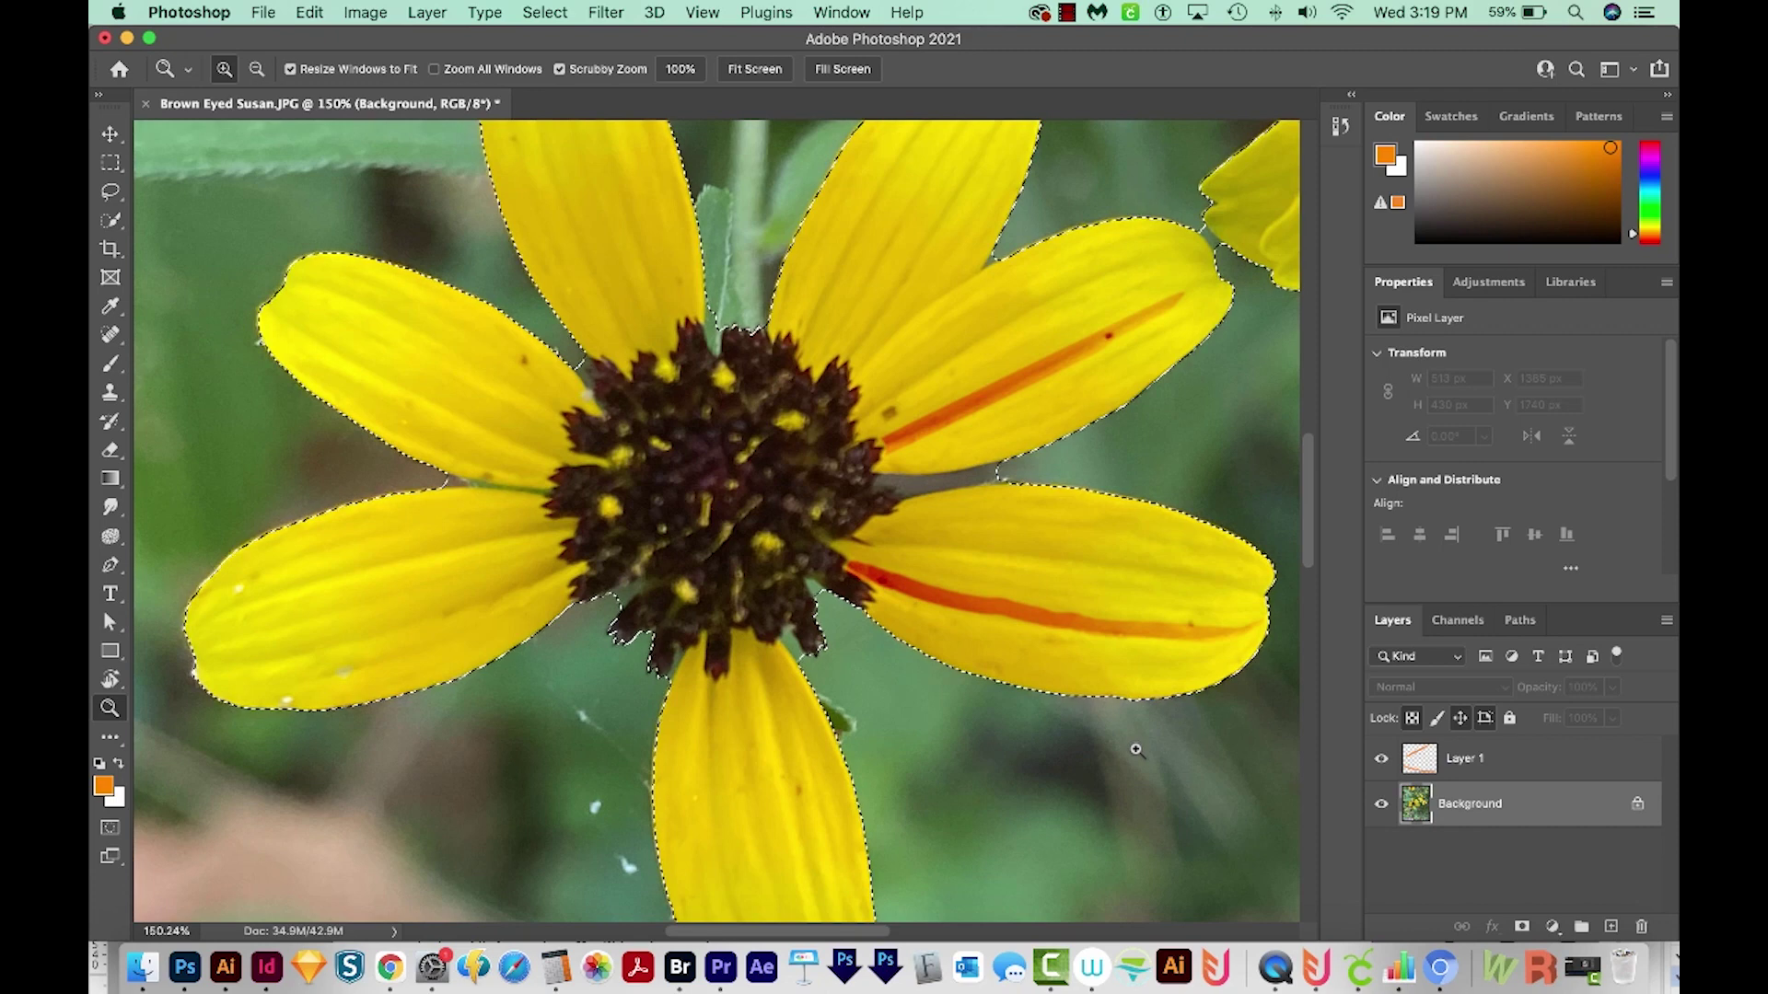
Step: Switch the flower selection to Quick Mask mode and set the eraser to 17 px
{"action": "left_click", "coordinate": [117, 832]}
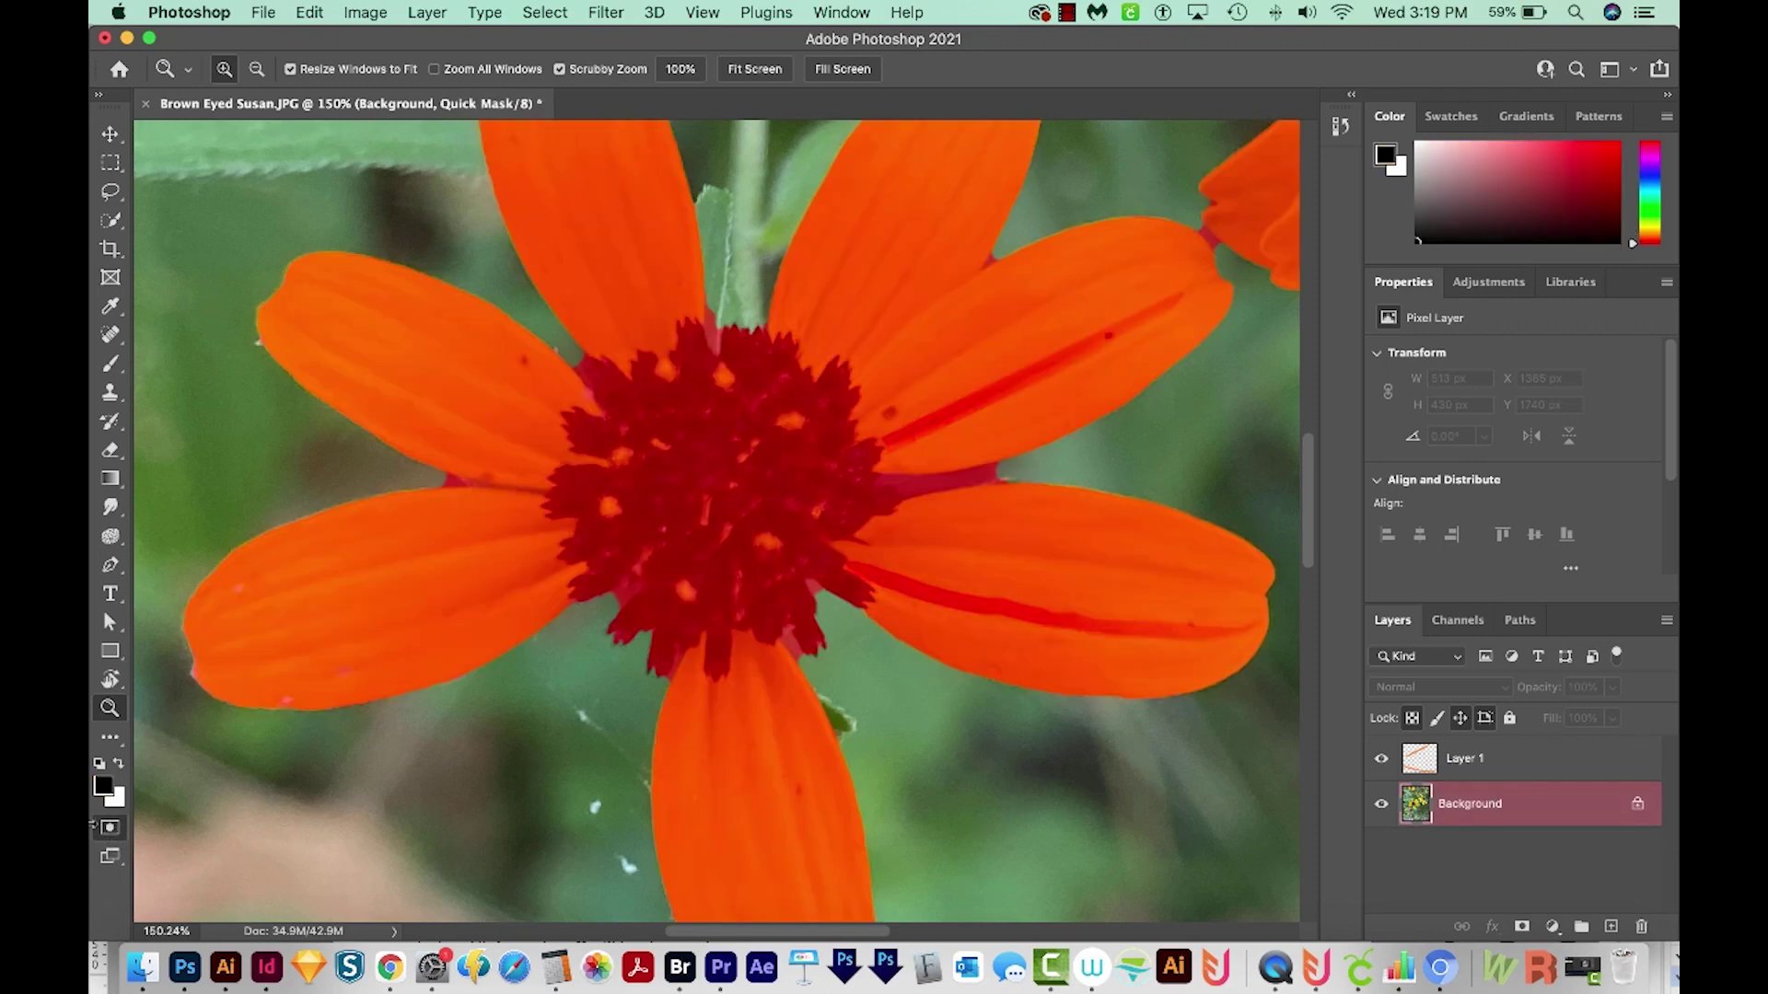
{"action": "key", "text": "r"}
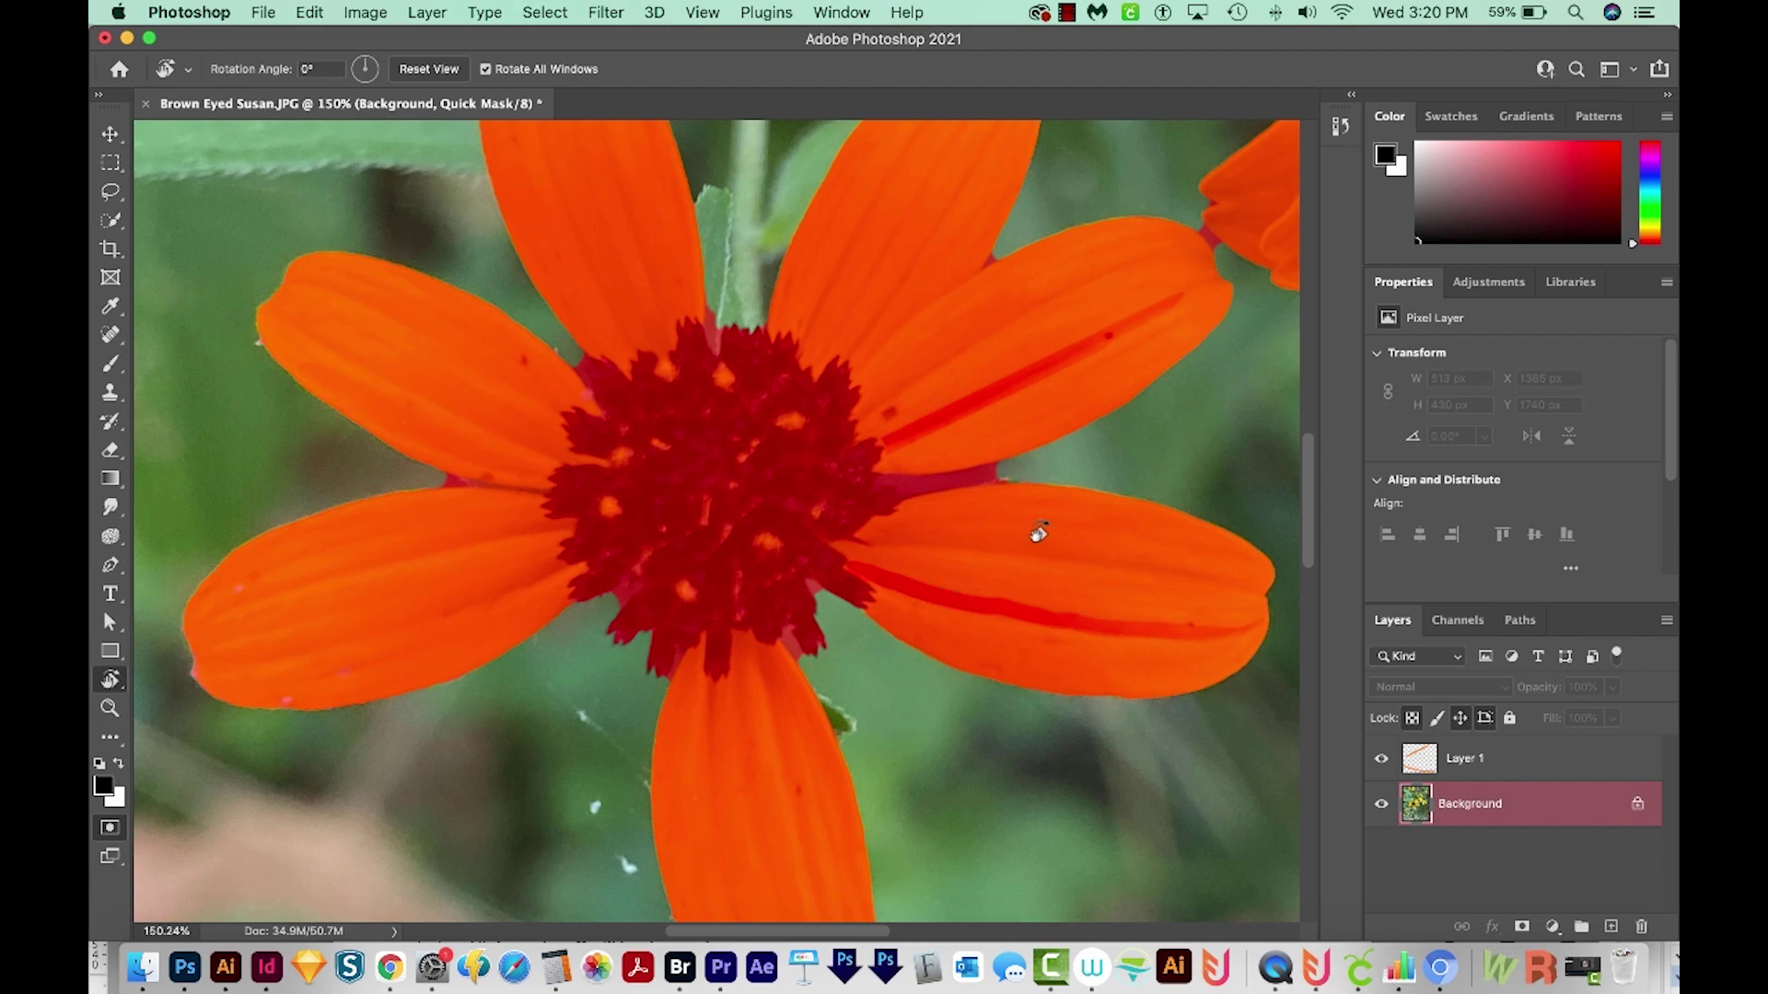
{"action": "mouse_move", "coordinate": [1038, 534]}
{"action": "left_mouse_down"}
{"action": "mouse_move", "coordinate": [786, 359]}
{"action": "mouse_move", "coordinate": [551, 450]}
{"action": "mouse_move", "coordinate": [412, 574]}
{"action": "left_mouse_up"}
{"action": "key", "text": "e"}
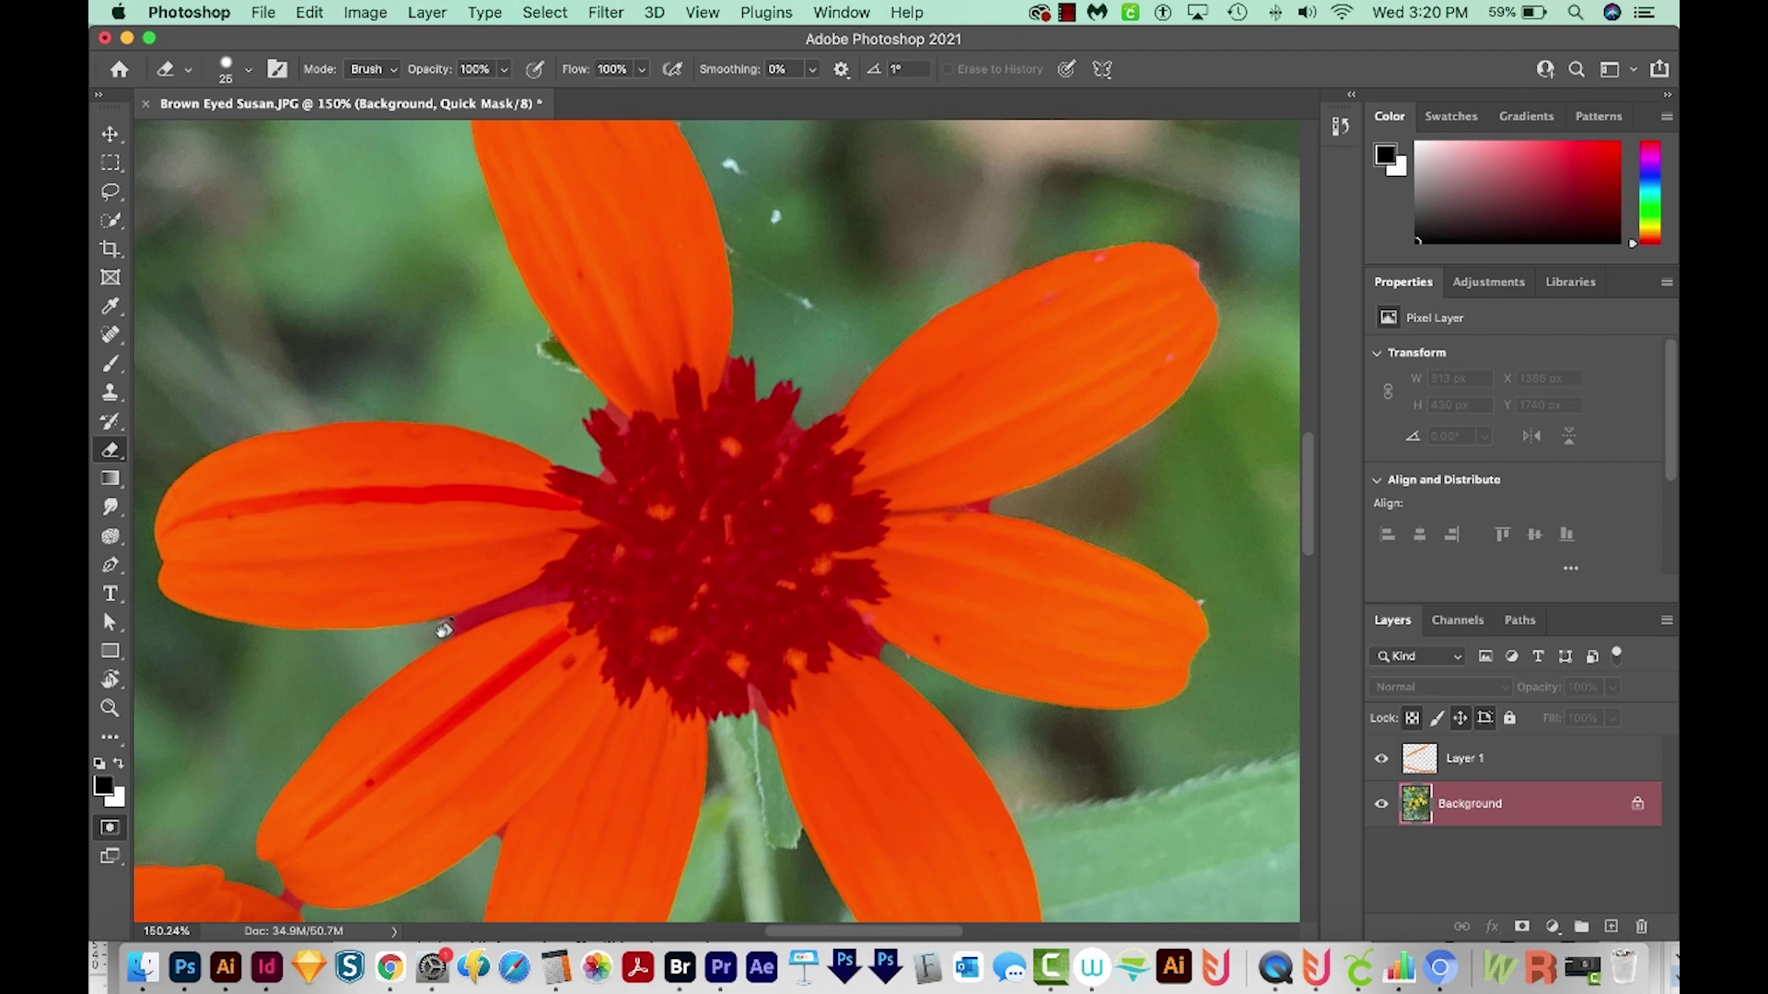
{"action": "left_click_drag", "start_coordinate": [444, 629], "coordinate": [427, 639]}
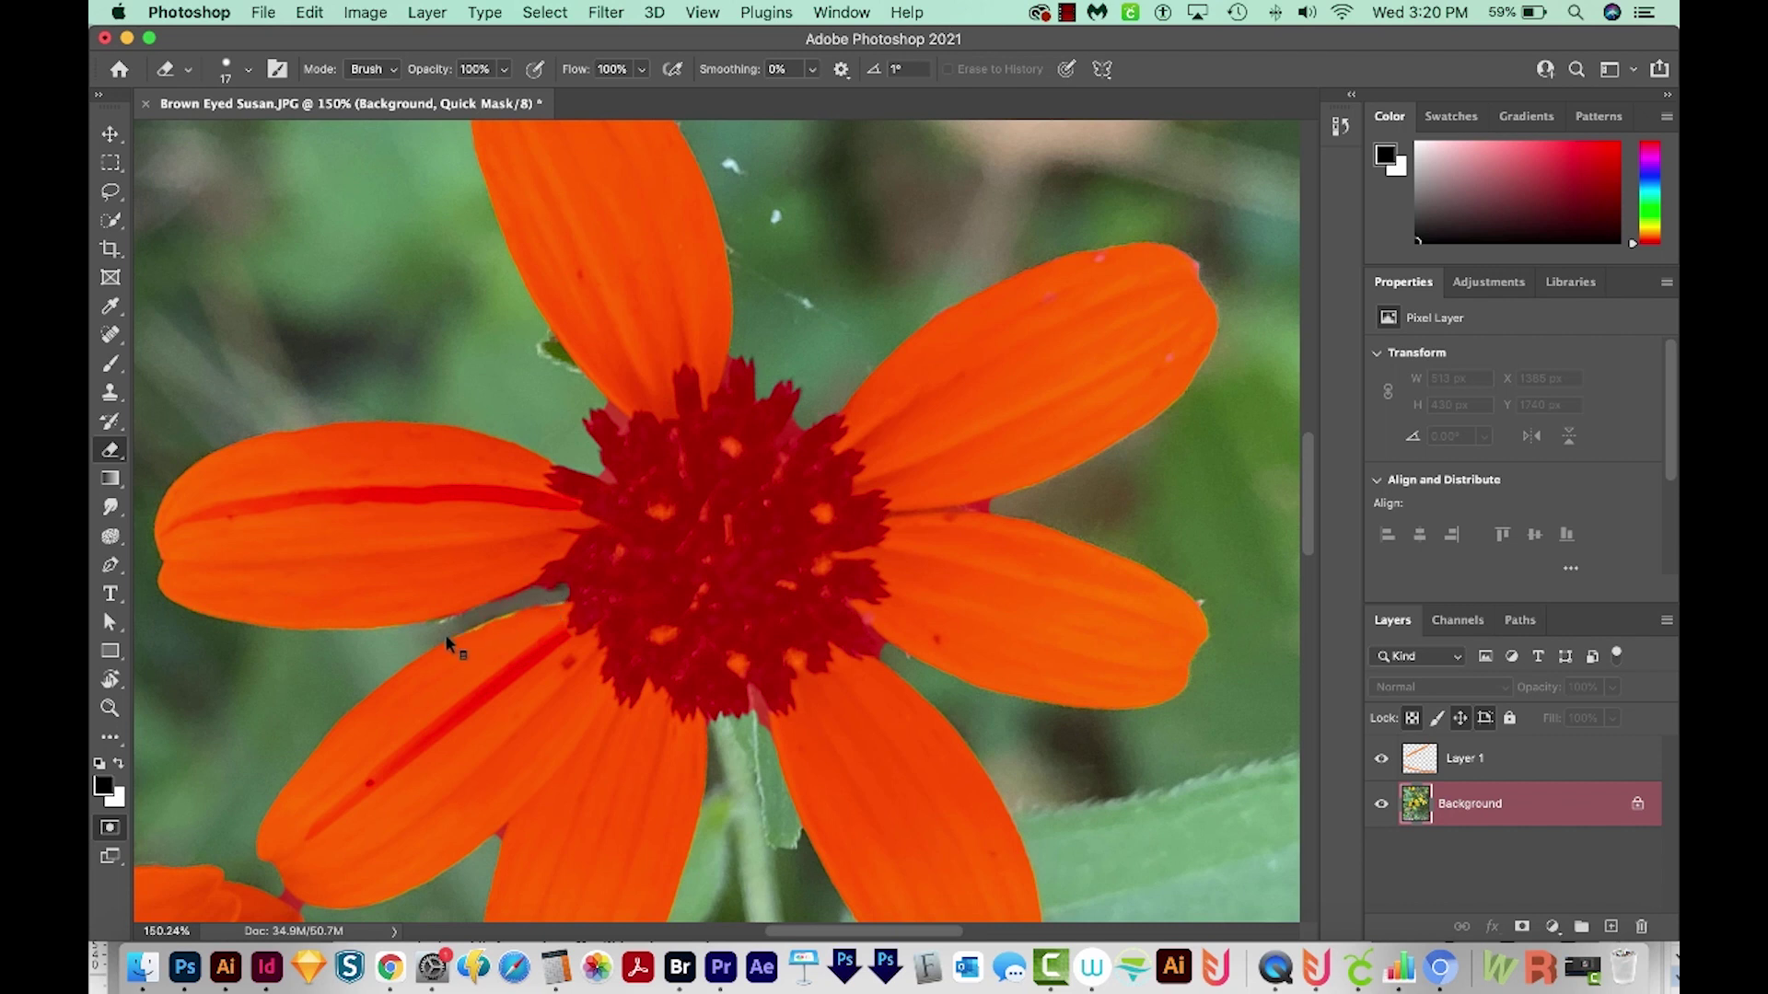
Step: Select the Brush and zoom out to view the whole flower cluster
{"action": "key", "text": "b"}
{"action": "key", "text": "super+minus"}
{"action": "key", "text": "super+minus"}
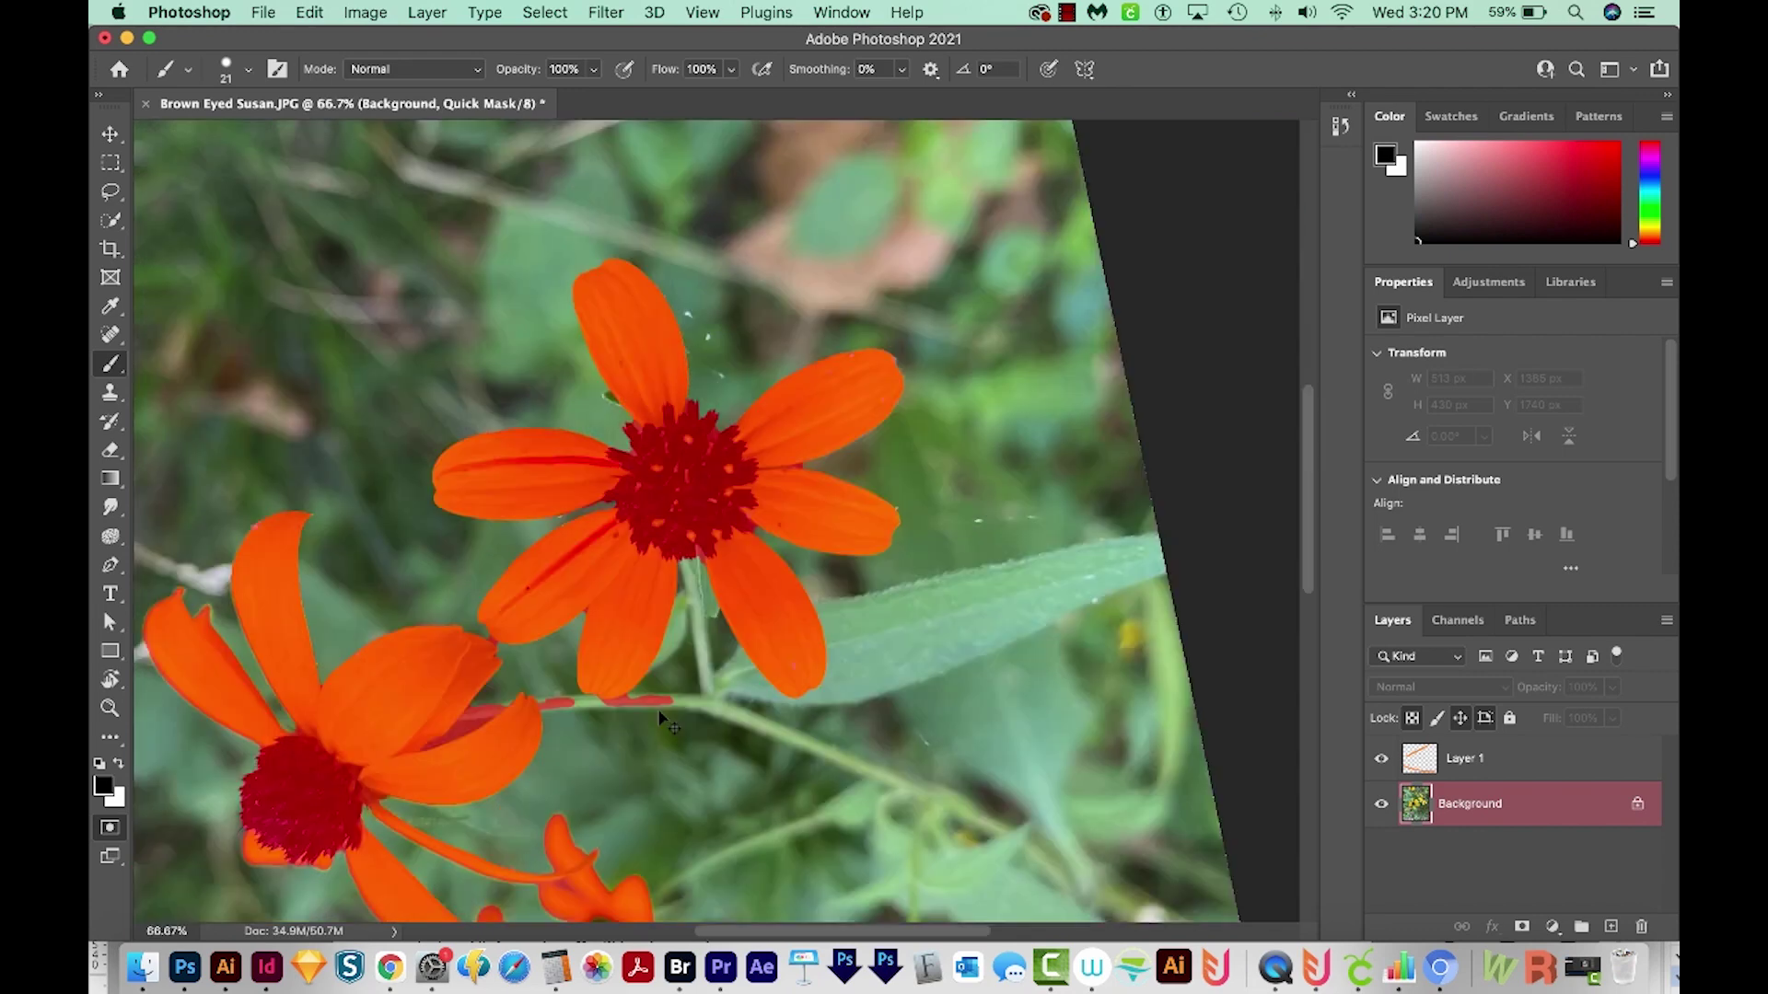
{"action": "scroll", "coordinate": [649, 681], "scroll_direction": "left", "scroll_amount": 10}
{"action": "scroll", "coordinate": [649, 682], "scroll_direction": "down", "scroll_amount": 4}
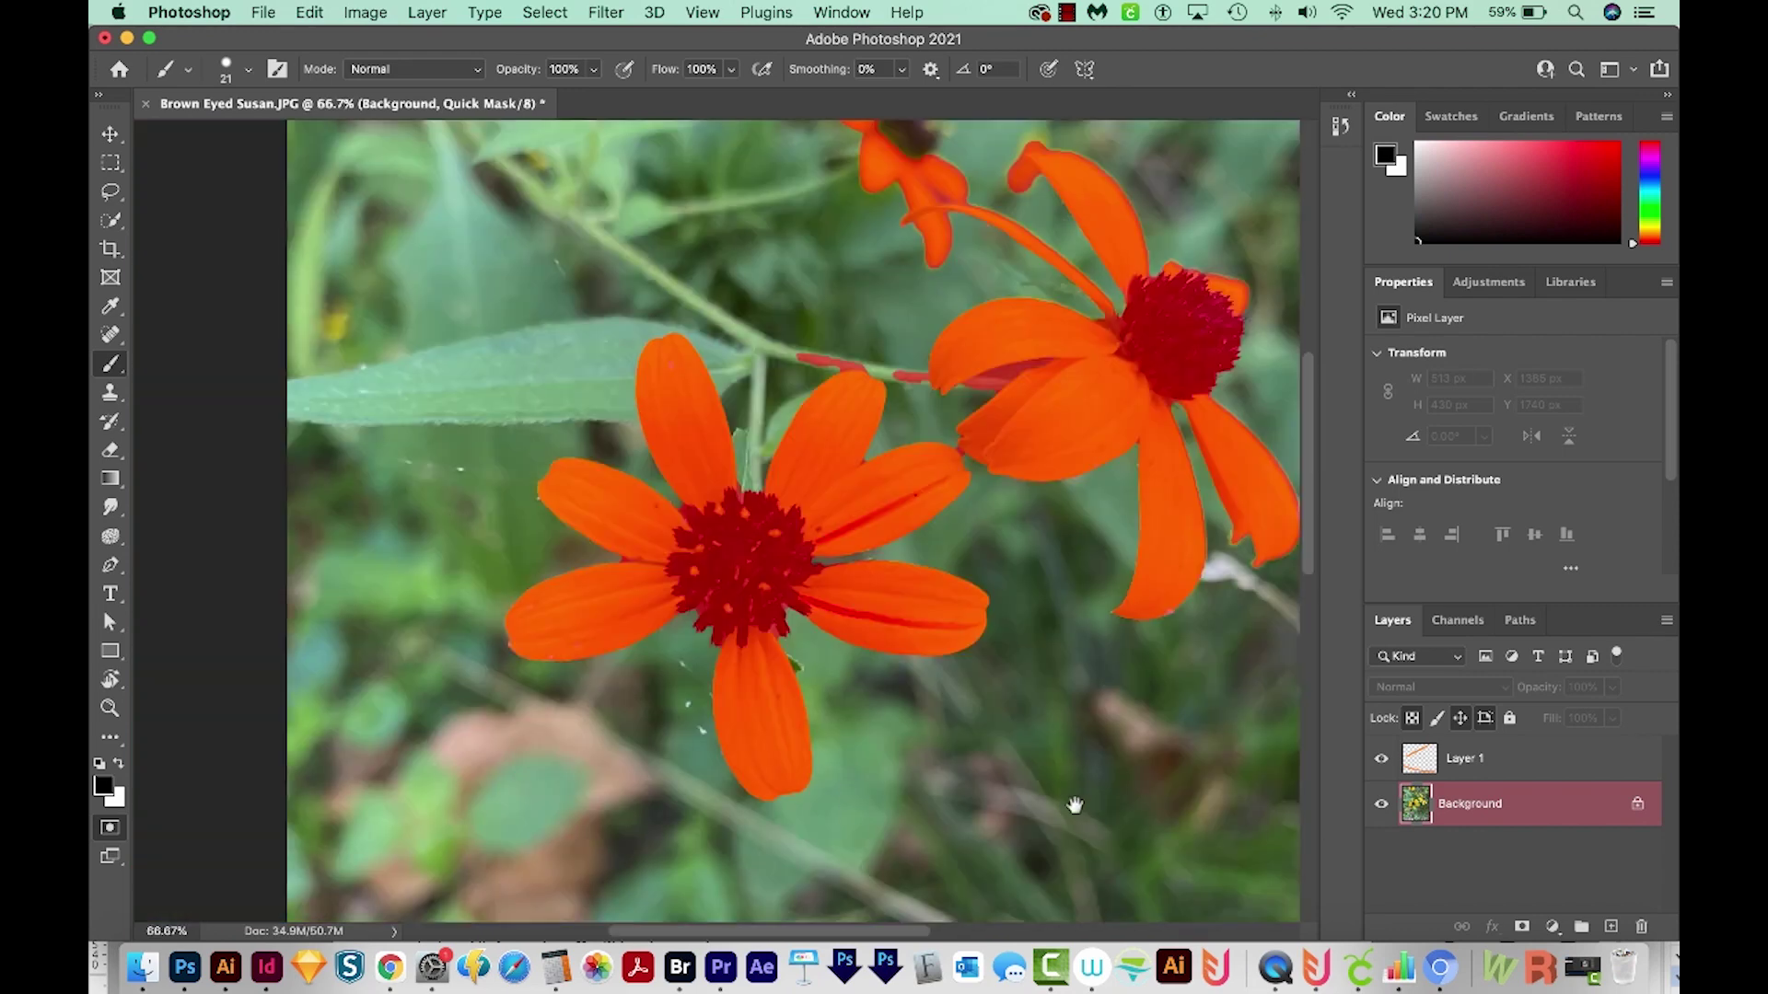
{"action": "scroll", "coordinate": [1073, 810], "scroll_direction": "down", "scroll_amount": 8}
{"action": "scroll", "coordinate": [1074, 809], "scroll_direction": "right", "scroll_amount": 5}
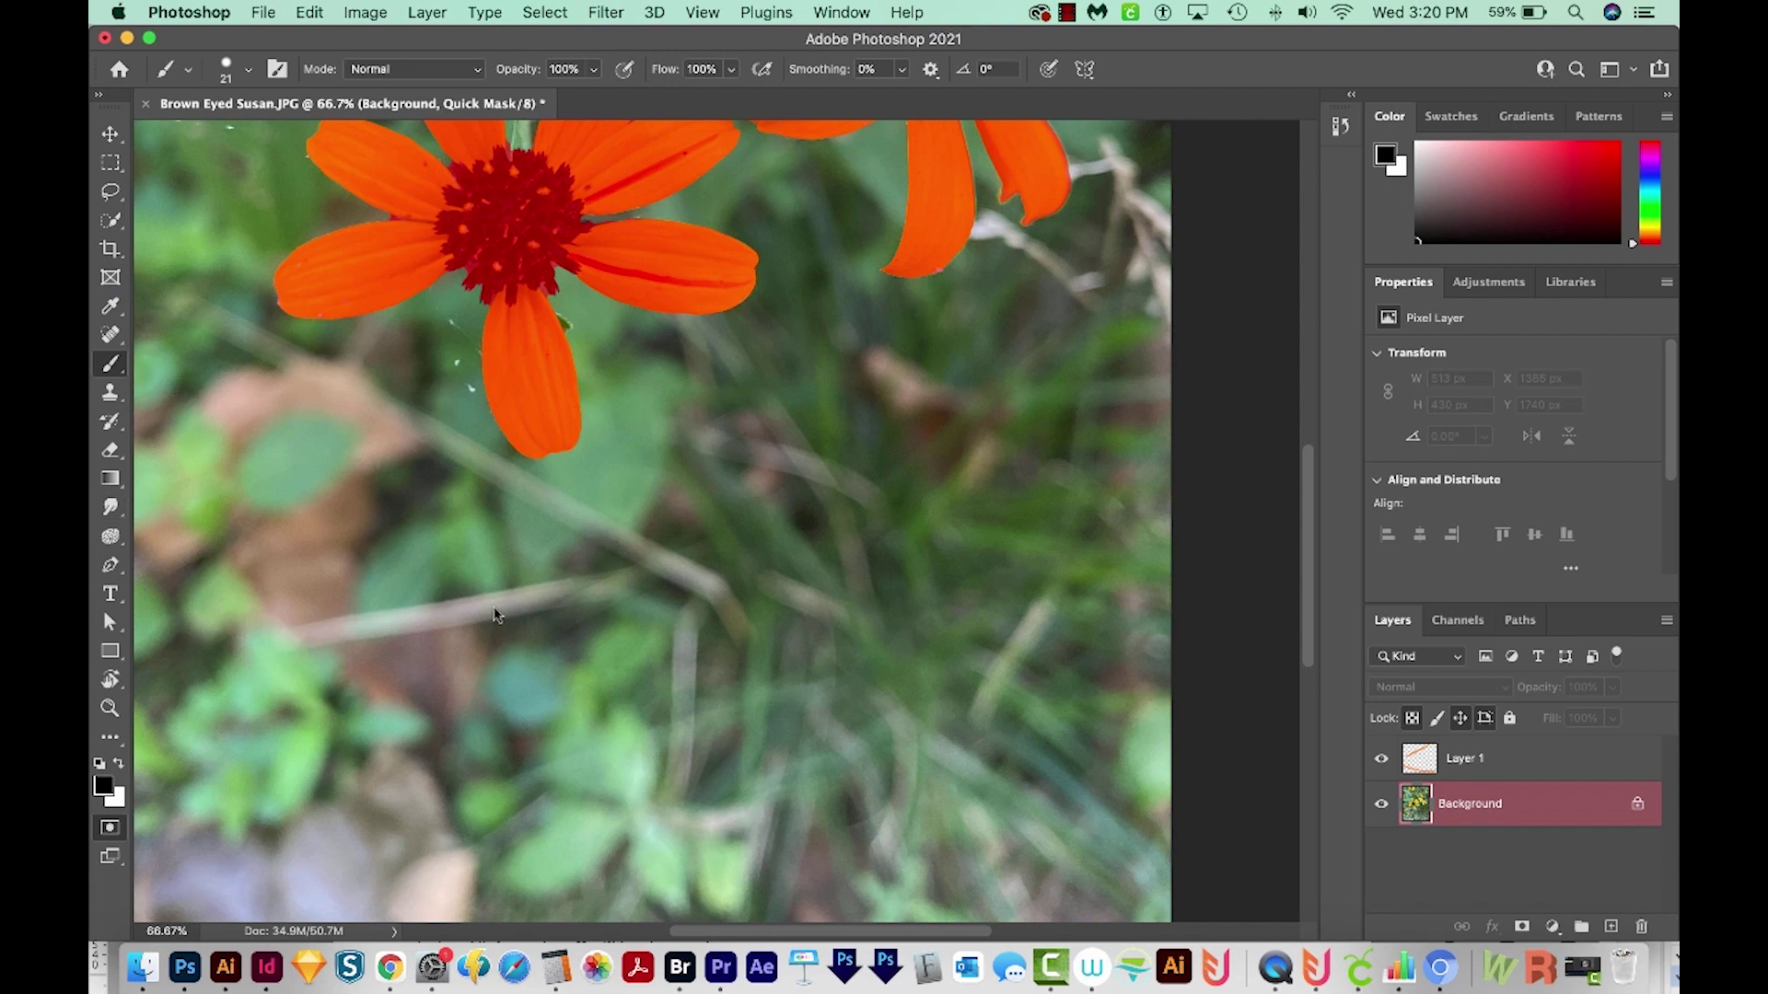
Step: Paint the lower-left background stem into the Quick Mask with an enlarged brush
{"action": "key", "text": "r"}
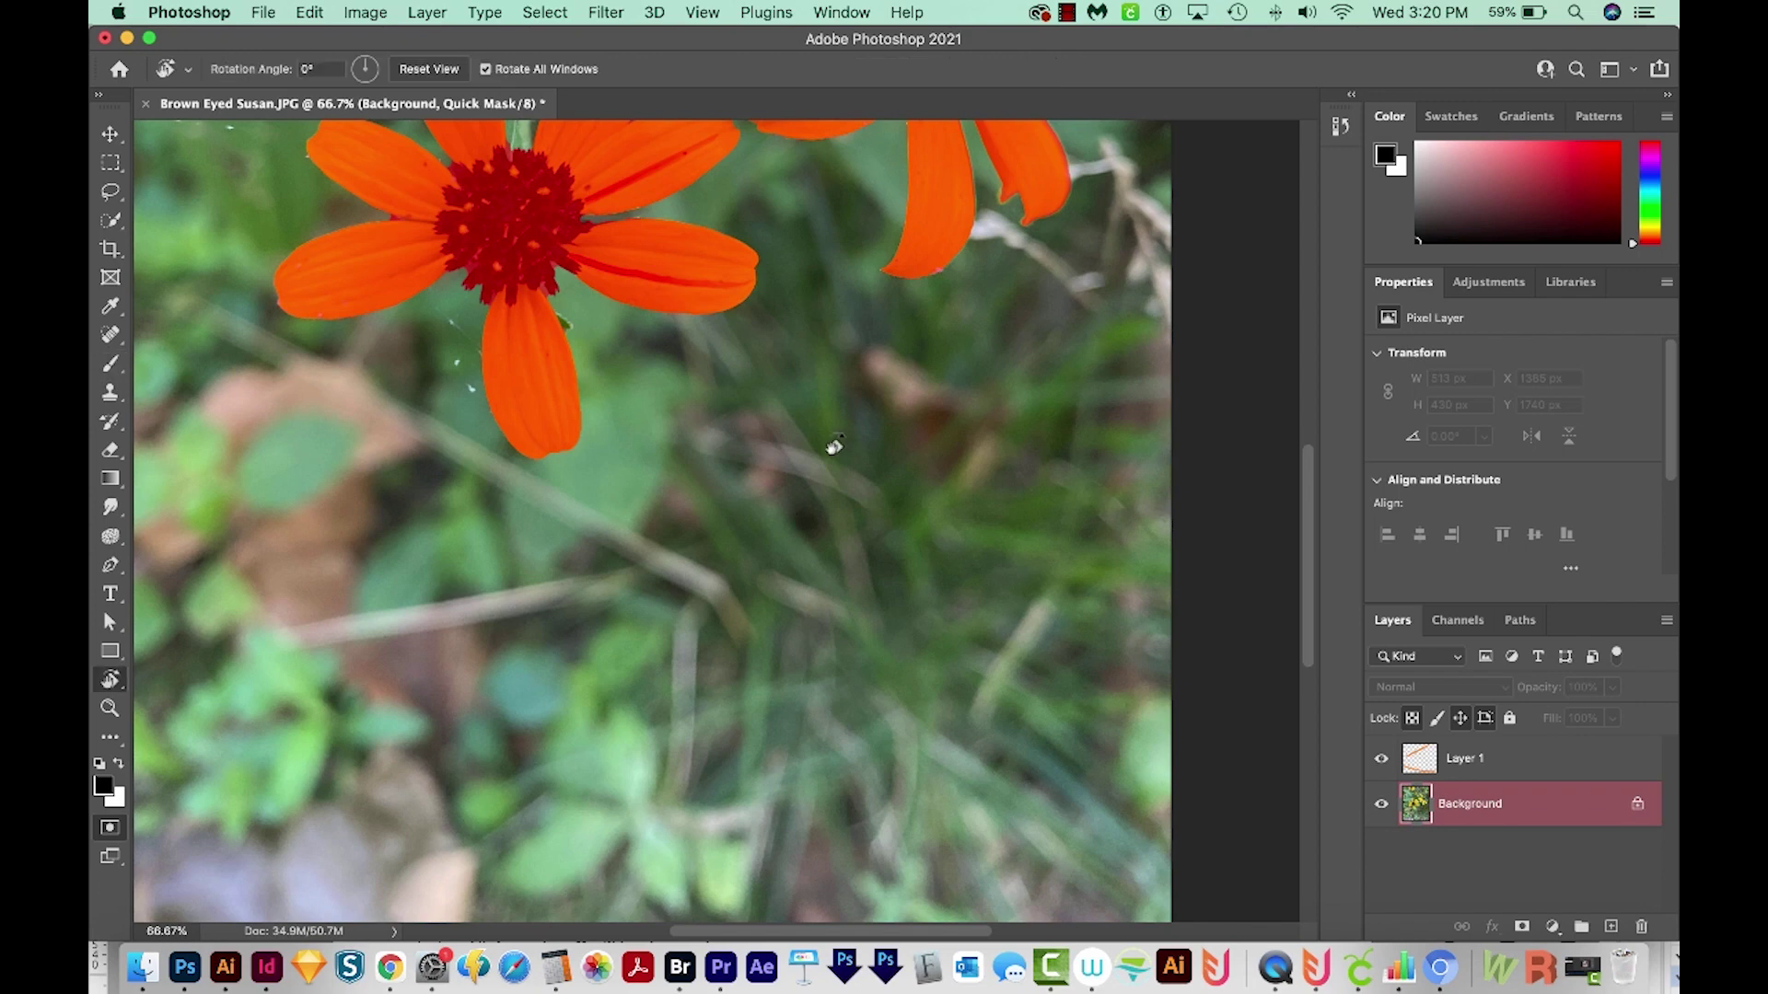
{"action": "mouse_move", "coordinate": [749, 328]}
{"action": "left_mouse_down"}
{"action": "mouse_move", "coordinate": [851, 394]}
{"action": "mouse_move", "coordinate": [833, 451]}
{"action": "mouse_move", "coordinate": [313, 411]}
{"action": "mouse_move", "coordinate": [295, 378]}
{"action": "mouse_move", "coordinate": [136, 425]}
{"action": "left_mouse_up"}
{"action": "left_click_drag", "start_coordinate": [732, 292], "coordinate": [676, 219]}
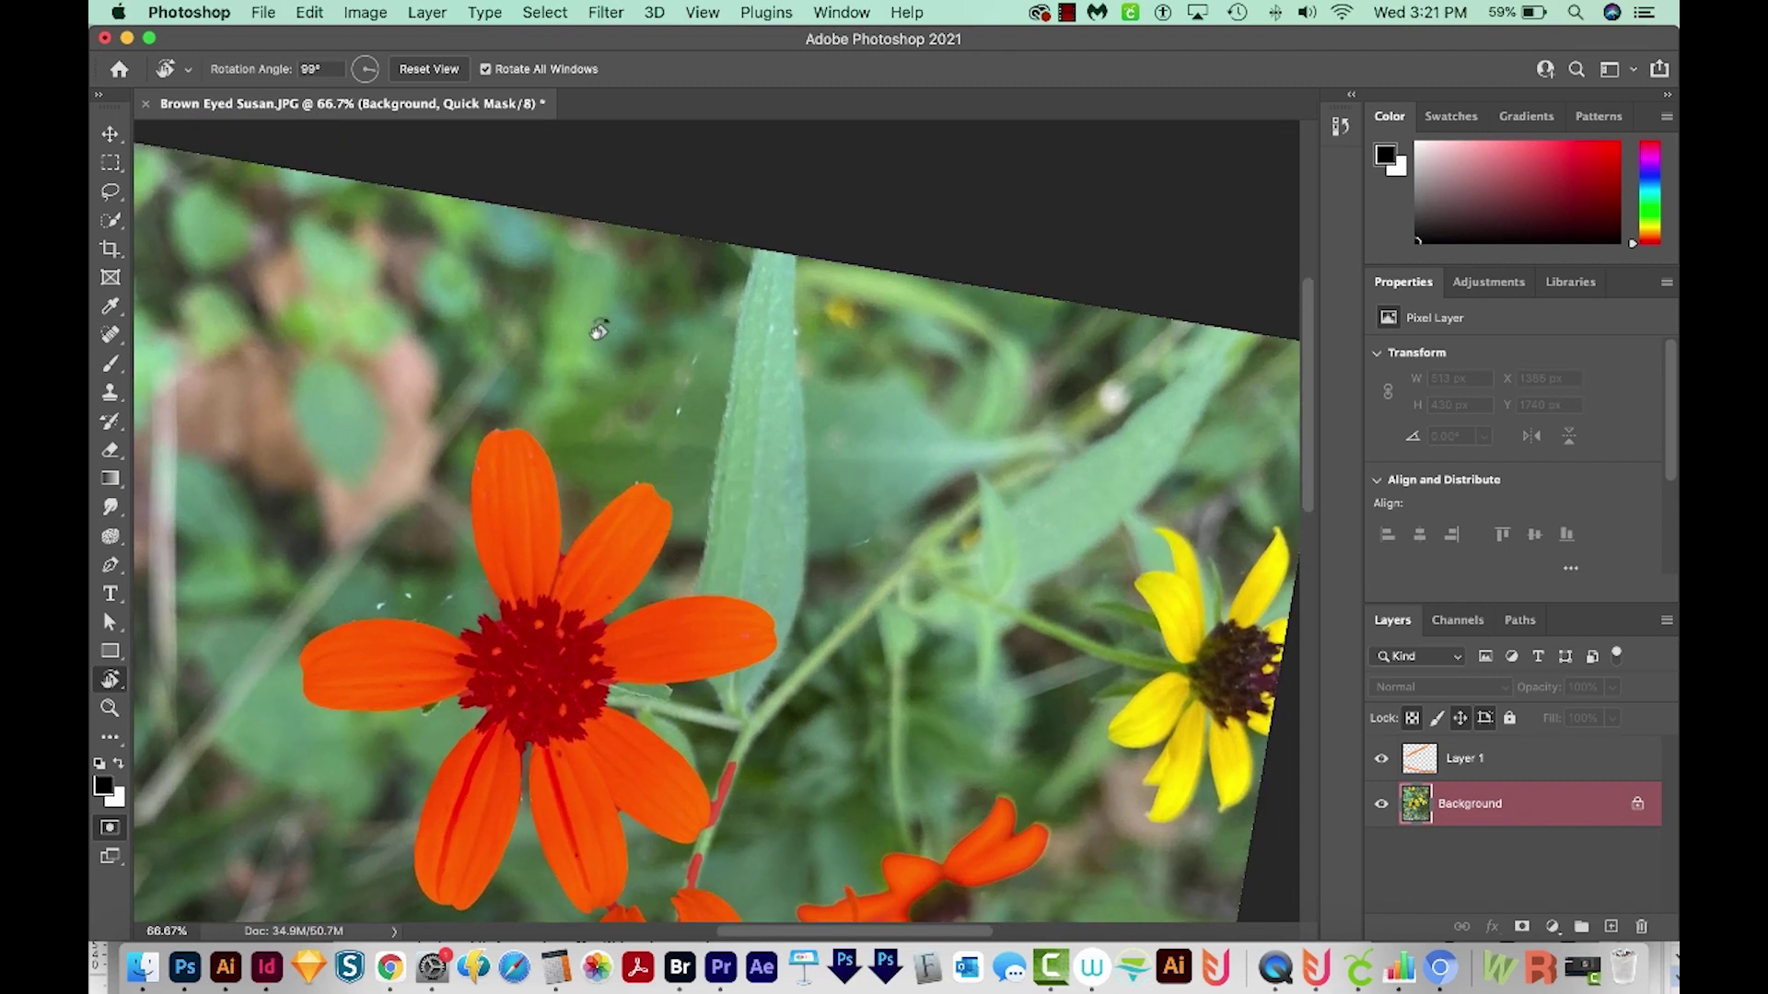
{"action": "key", "text": "b"}
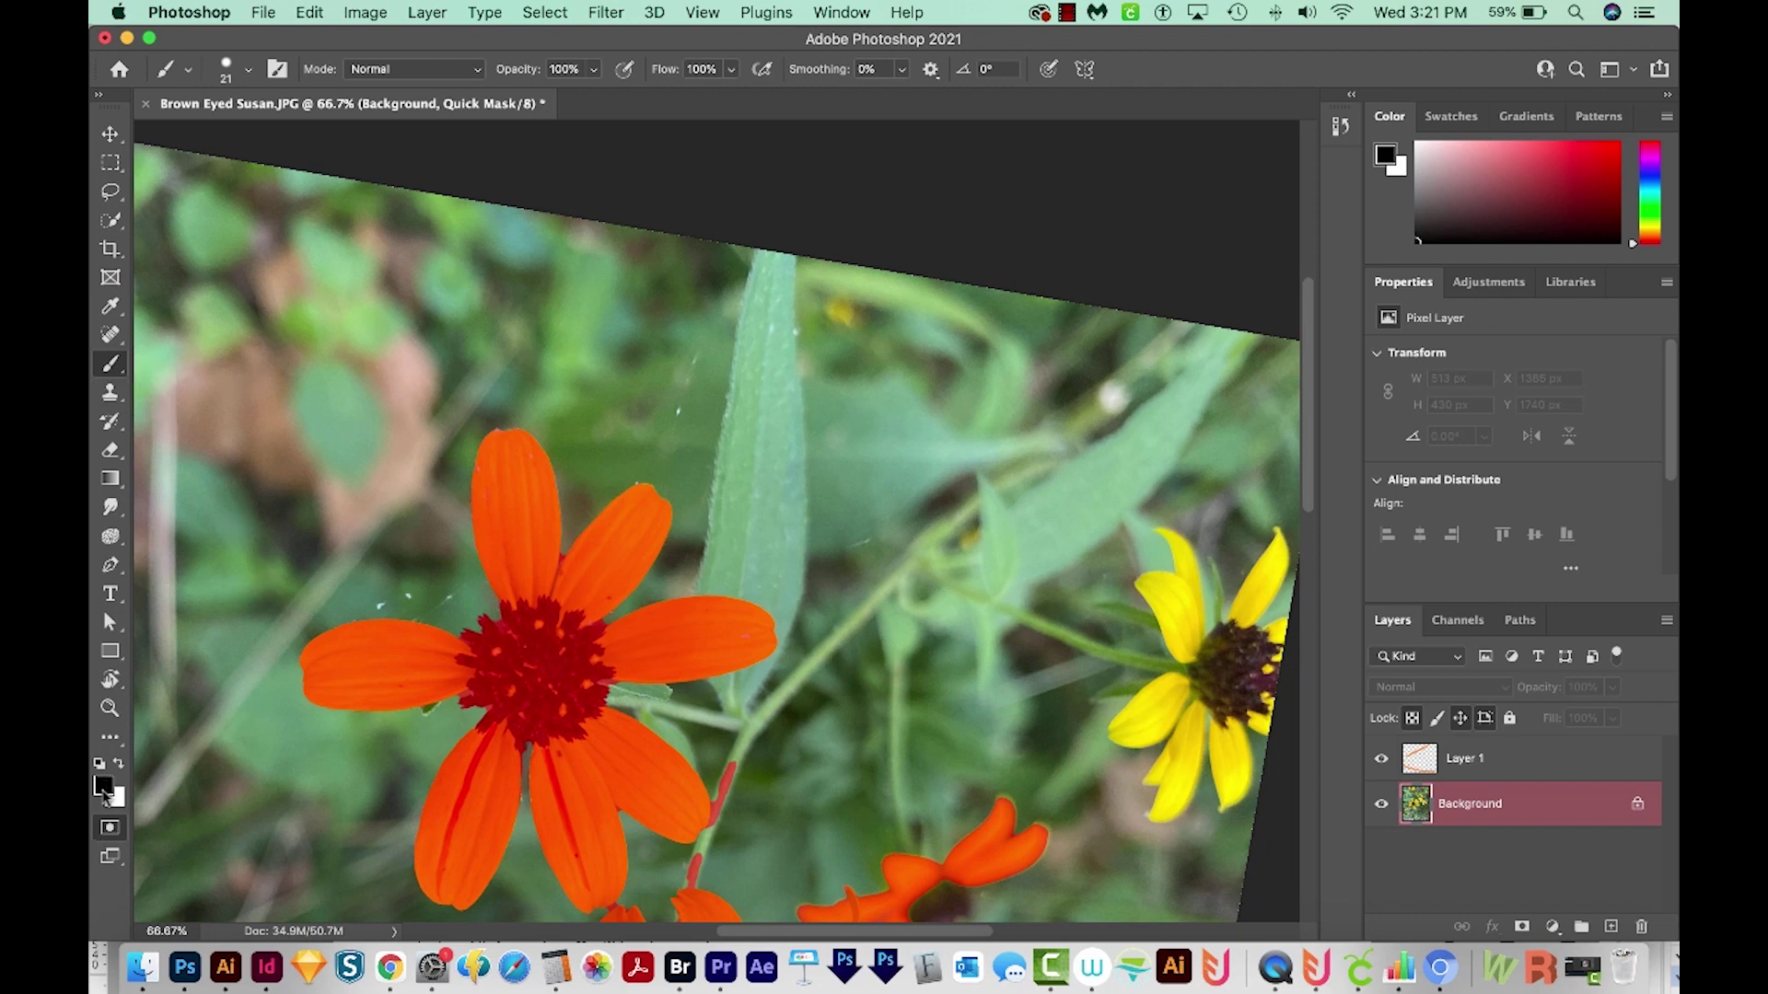
{"action": "mouse_move", "coordinate": [243, 516]}
{"action": "left_mouse_down"}
{"action": "mouse_move", "coordinate": [264, 524]}
{"action": "mouse_move", "coordinate": [247, 445]}
{"action": "left_mouse_up"}
{"action": "left_click_drag", "start_coordinate": [166, 370], "coordinate": [164, 394]}
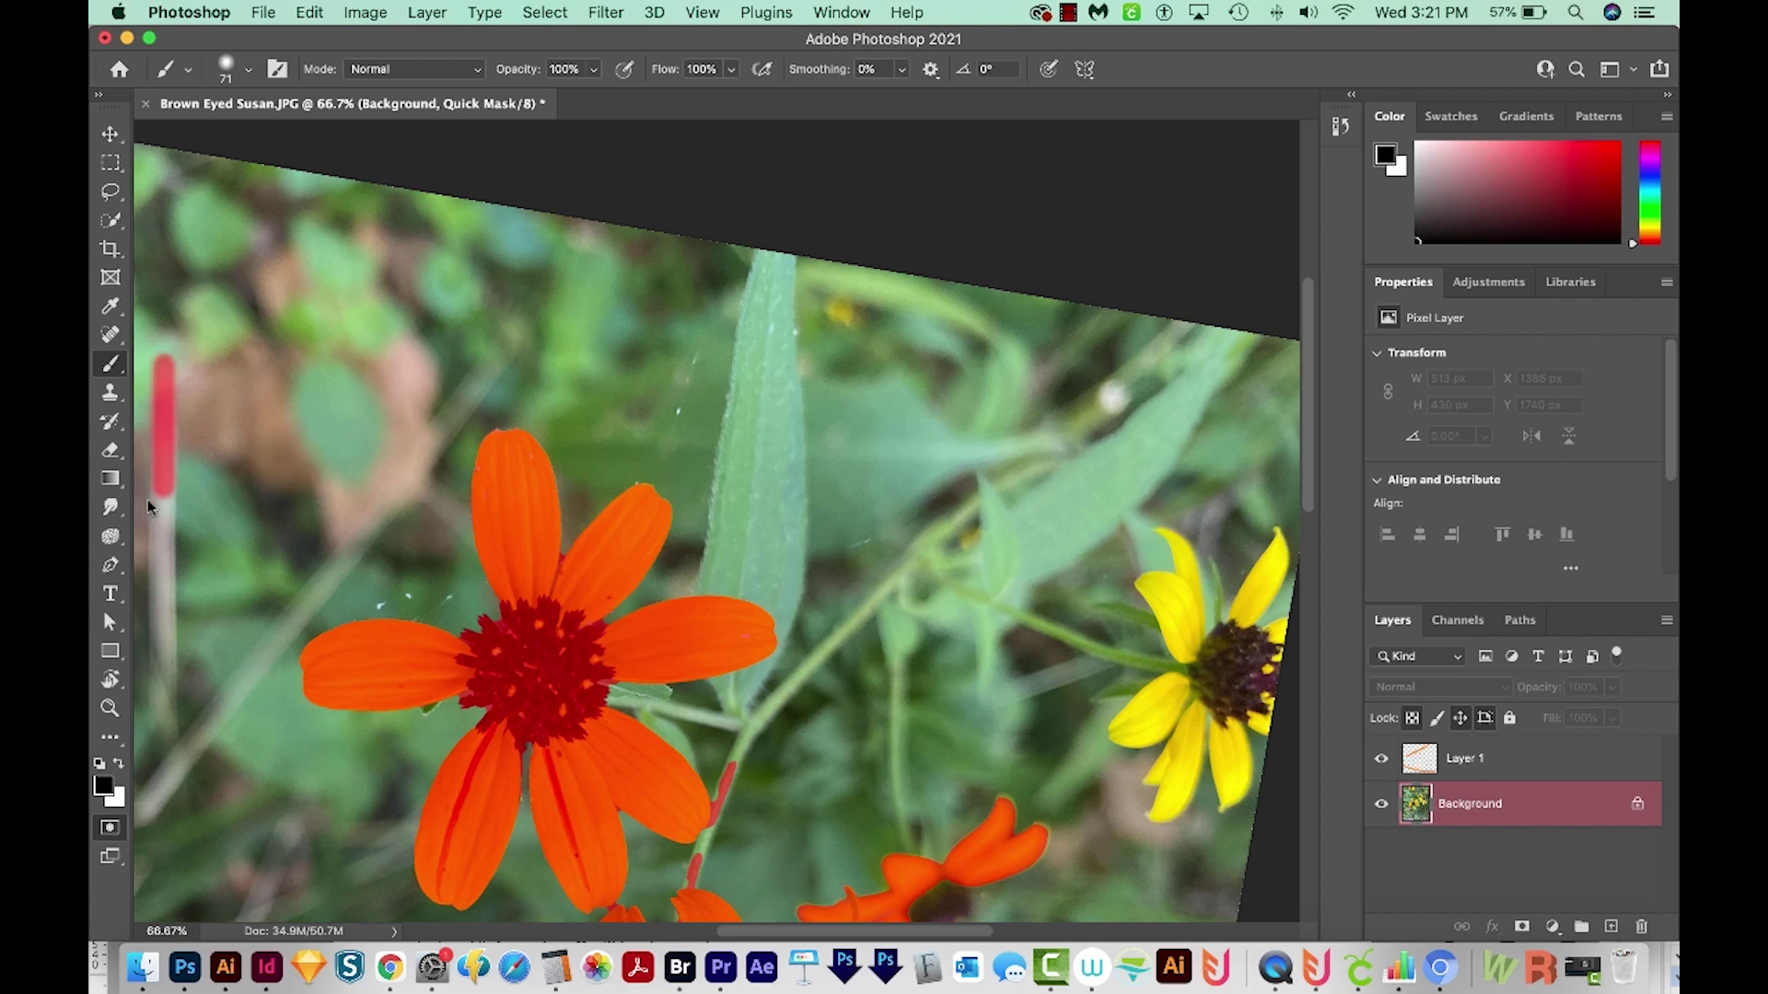
{"action": "left_click_drag", "start_coordinate": [164, 576], "coordinate": [164, 681]}
{"action": "scroll", "coordinate": [164, 631], "scroll_direction": "left", "scroll_amount": 3}
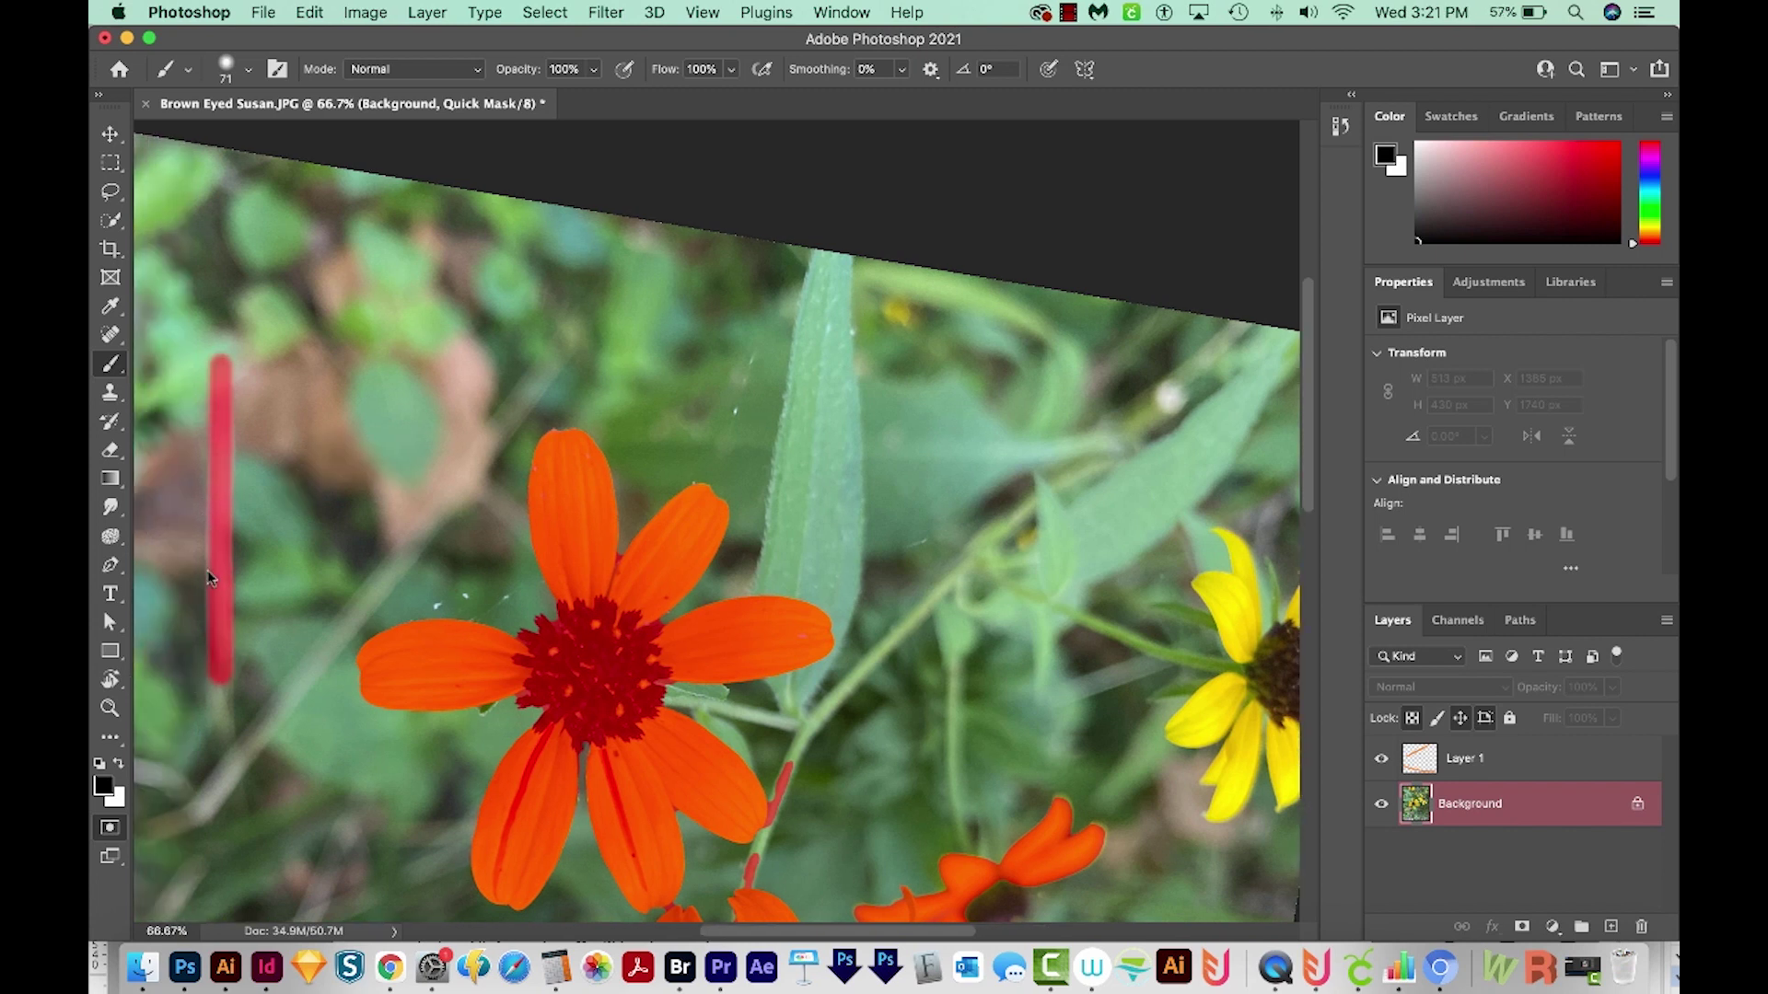
{"action": "scroll", "coordinate": [240, 538], "scroll_direction": "left", "scroll_amount": 5}
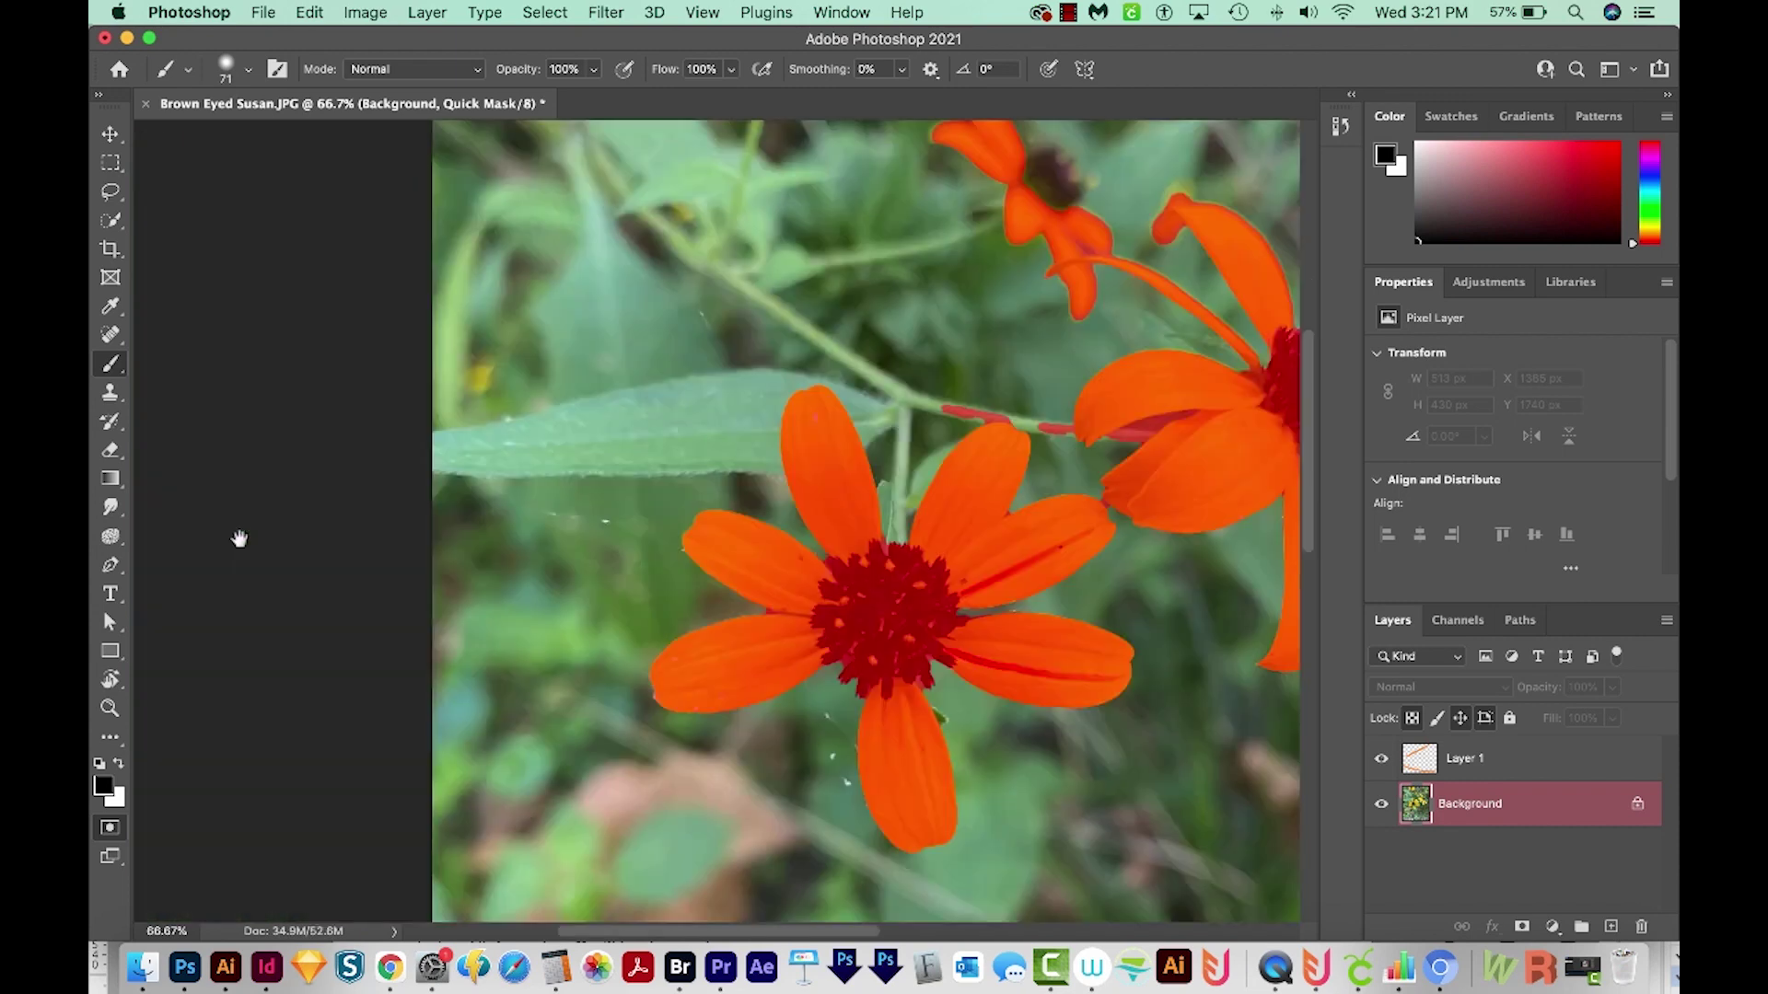
{"action": "scroll", "coordinate": [239, 538], "scroll_direction": "down", "scroll_amount": 5}
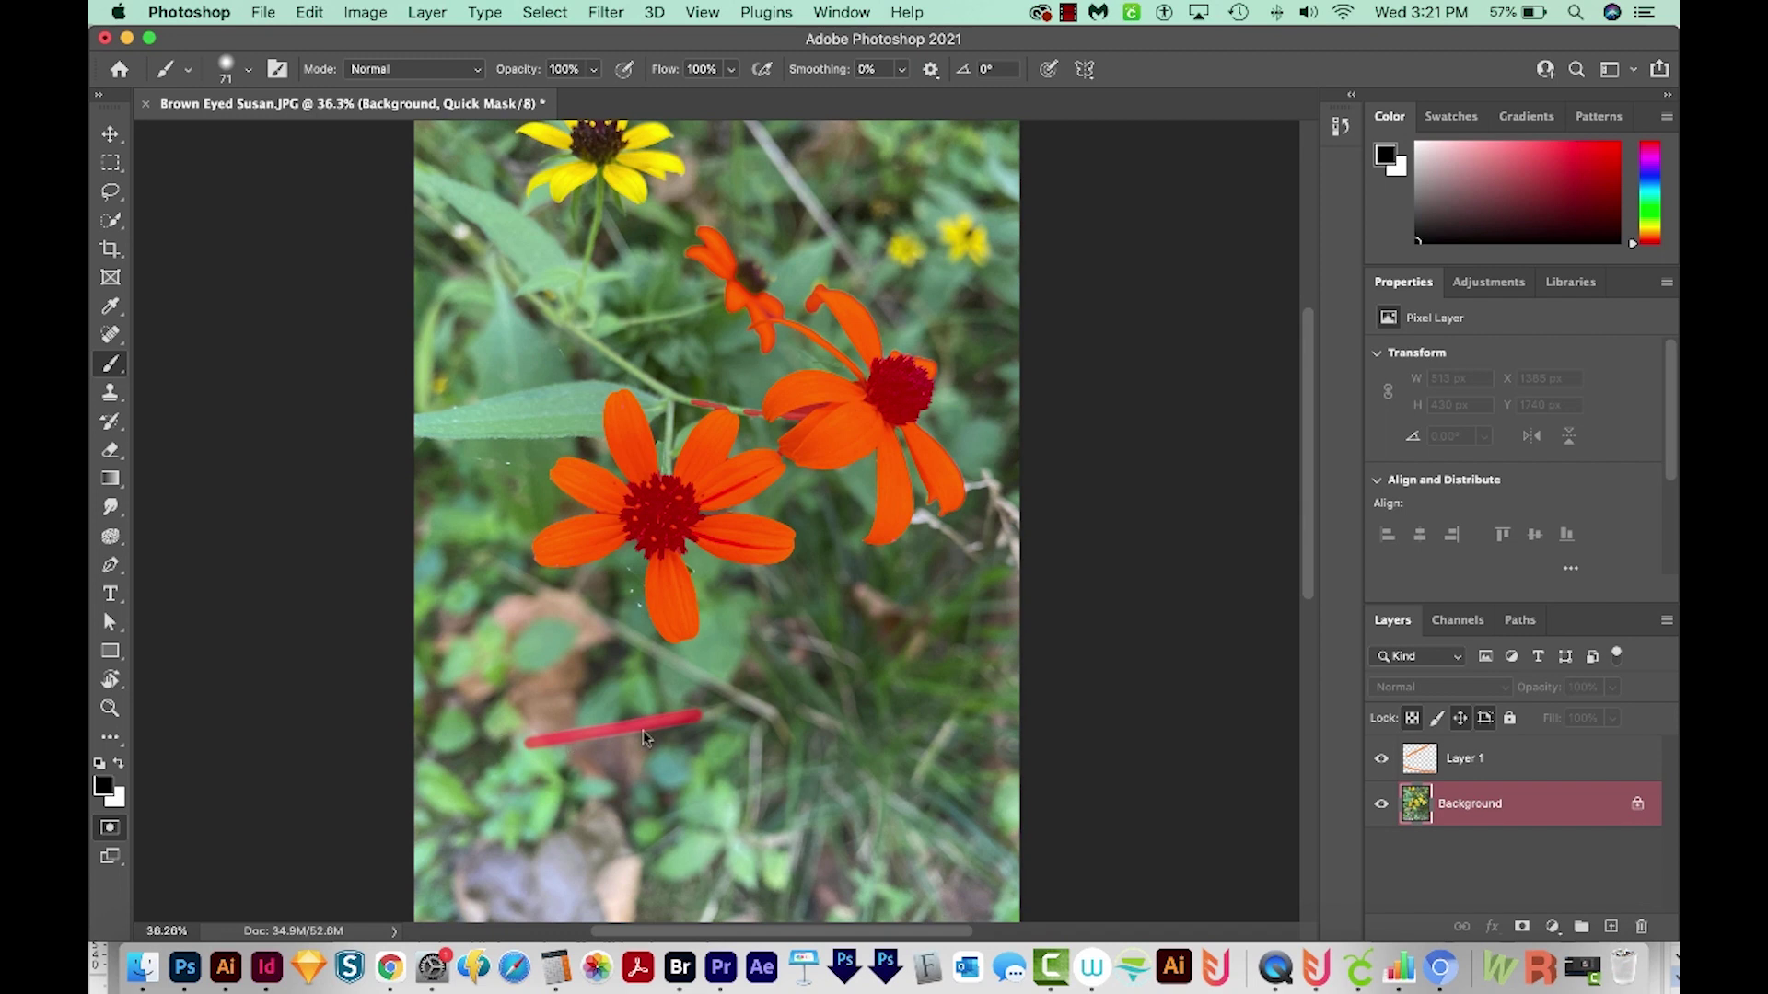
Step: Exit Quick Mask, copy the selected flowers to a new Layer 2, and briefly solo it to check
{"action": "key", "text": "q"}
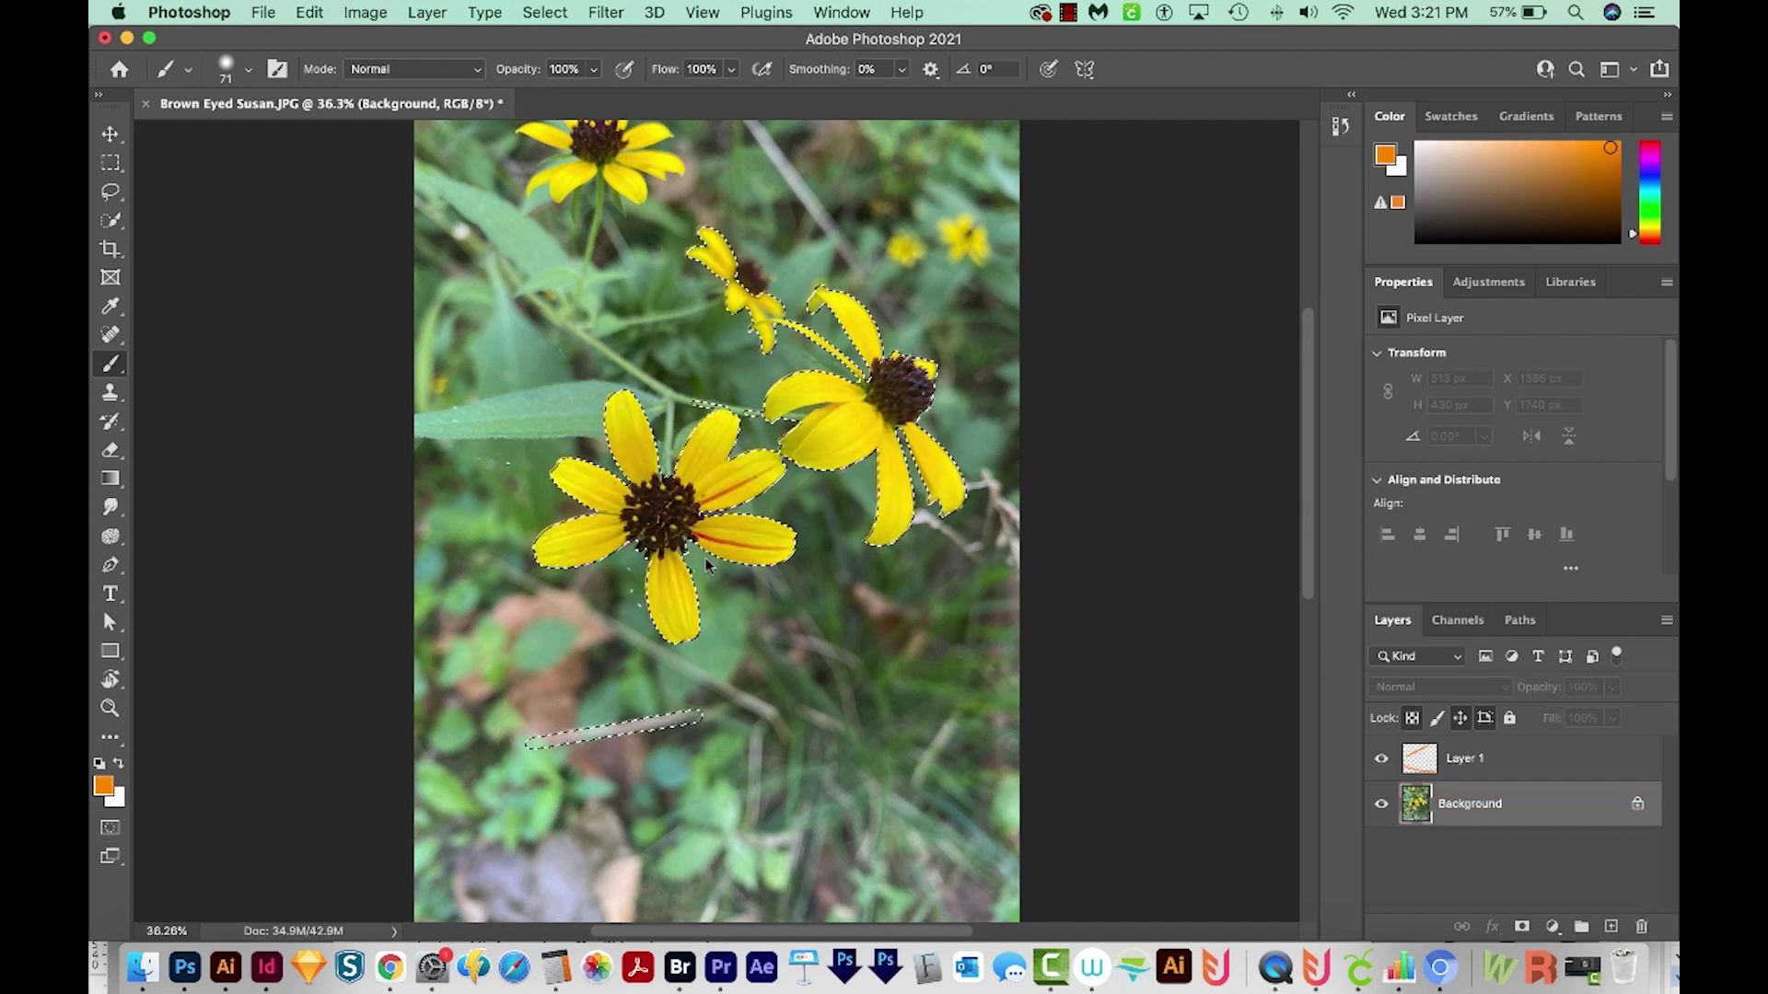
{"action": "key", "text": "super+j"}
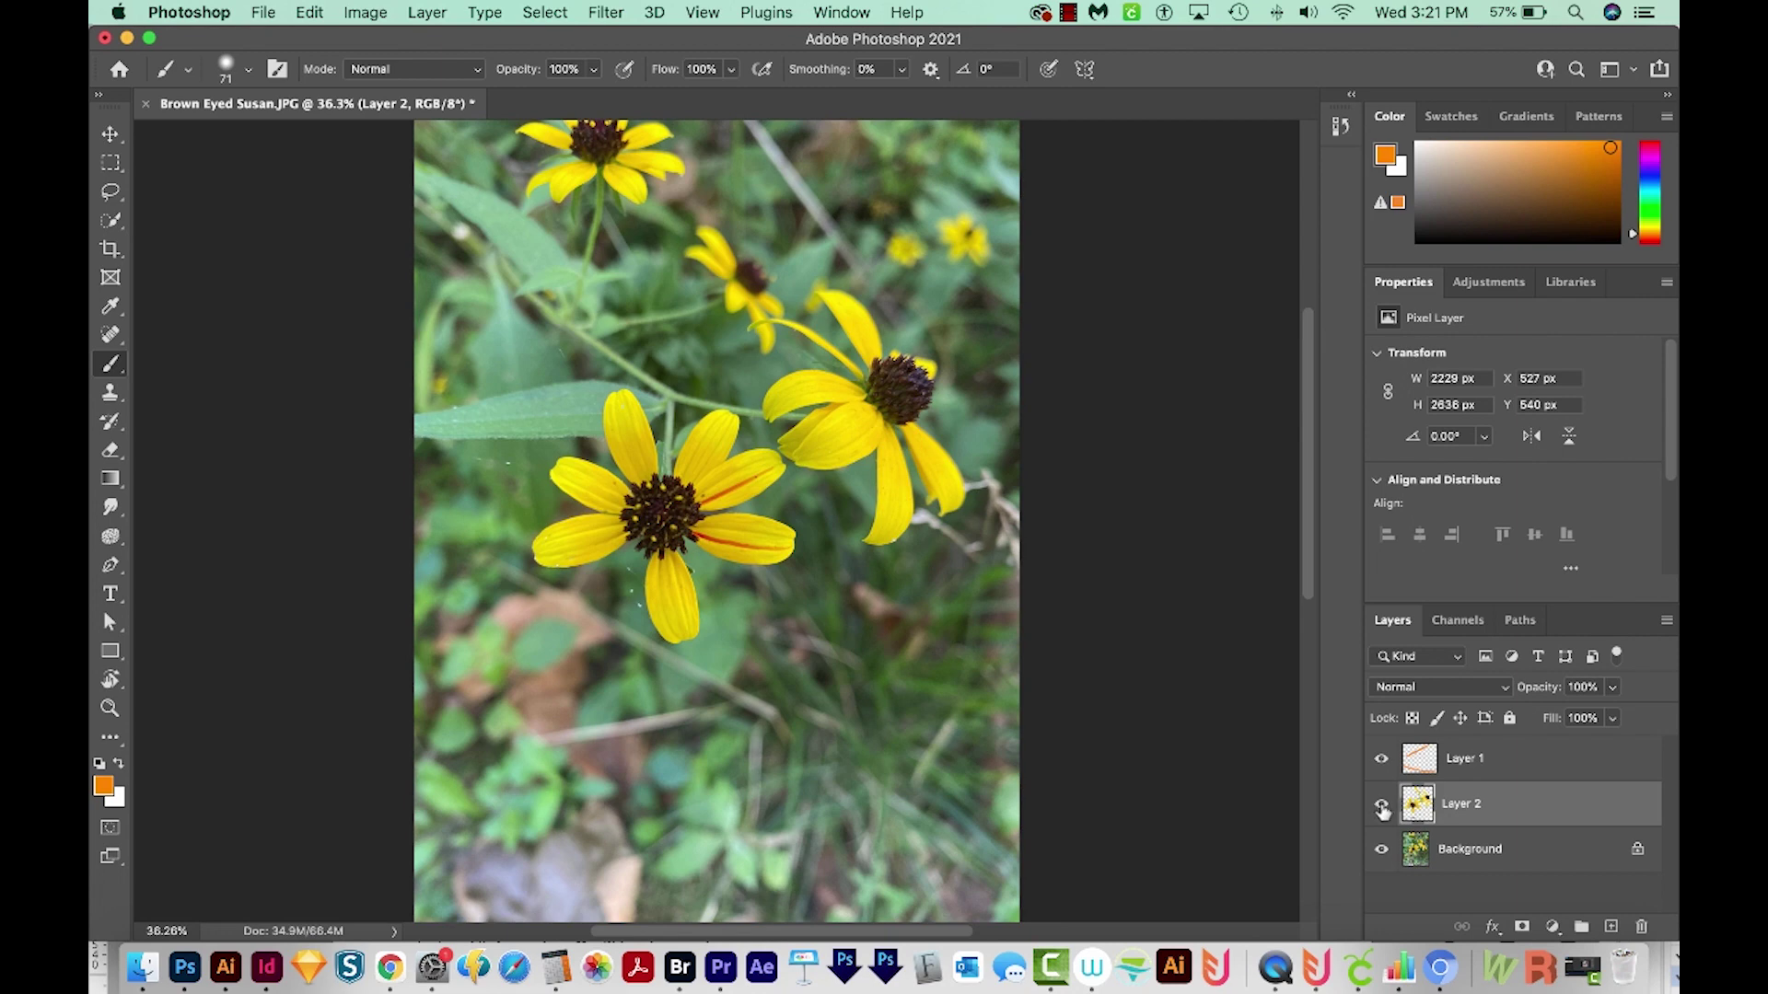
{"action": "left_click", "coordinate": [1381, 807], "text": "alt"}
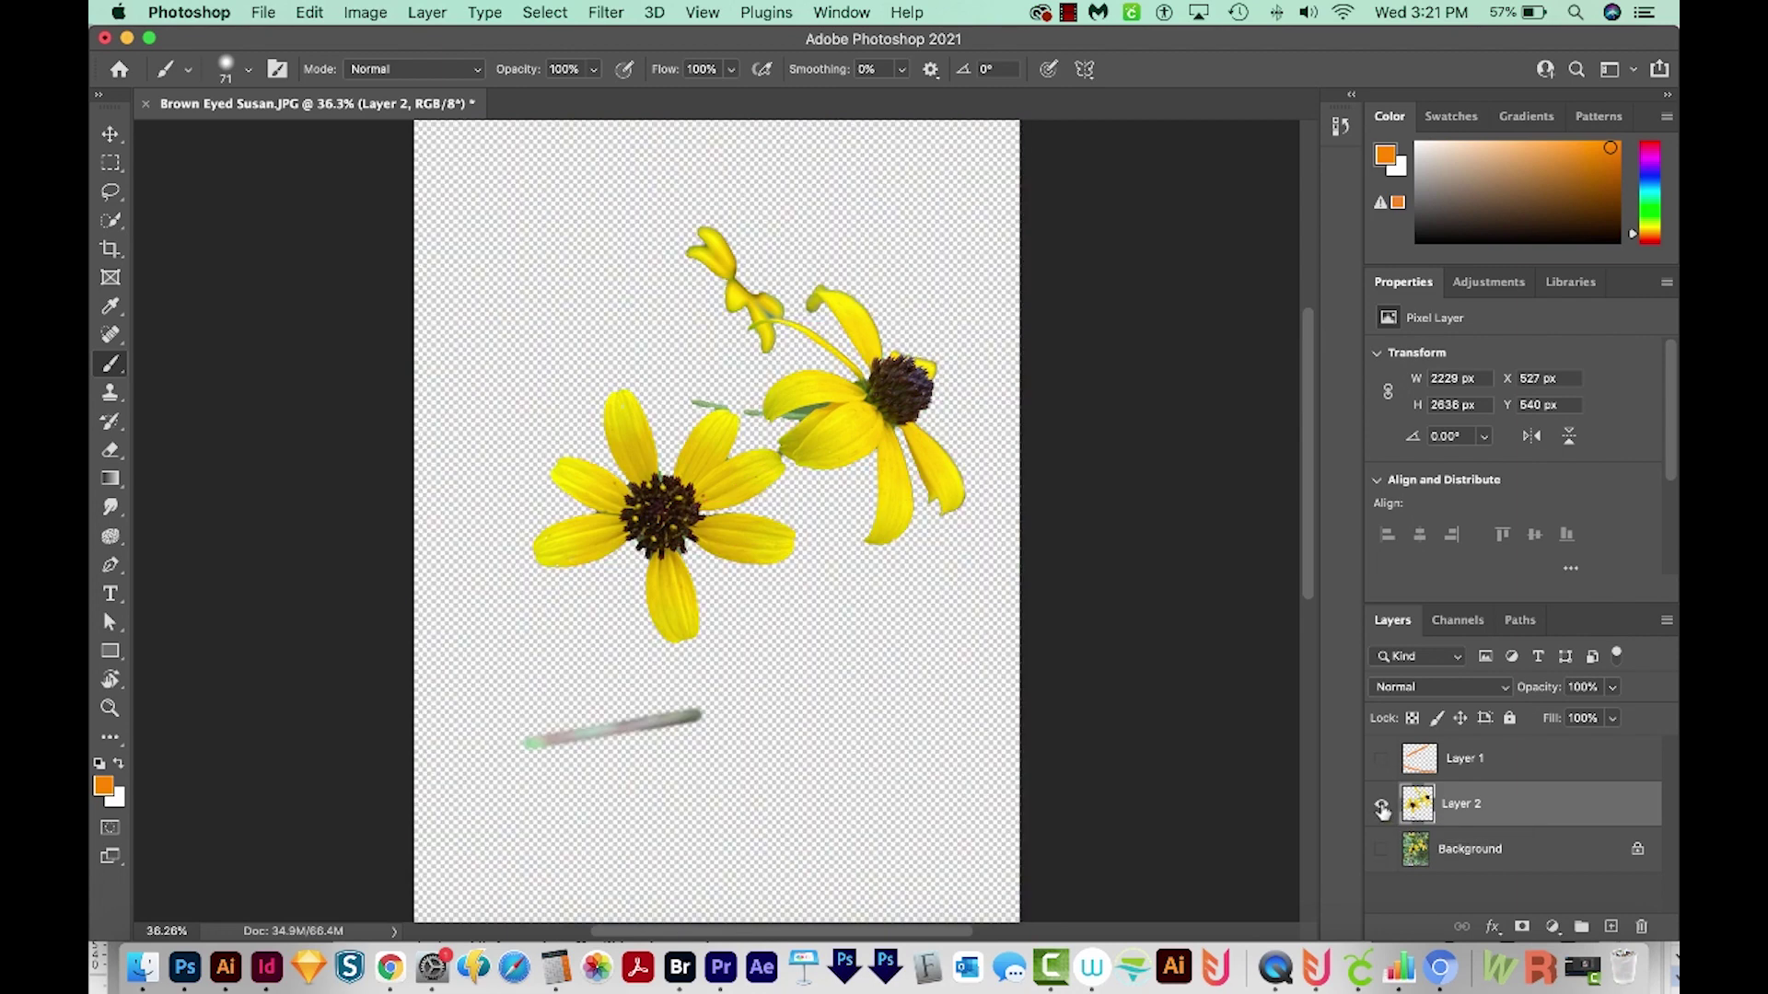
{"action": "left_click", "coordinate": [1381, 806], "text": "alt"}
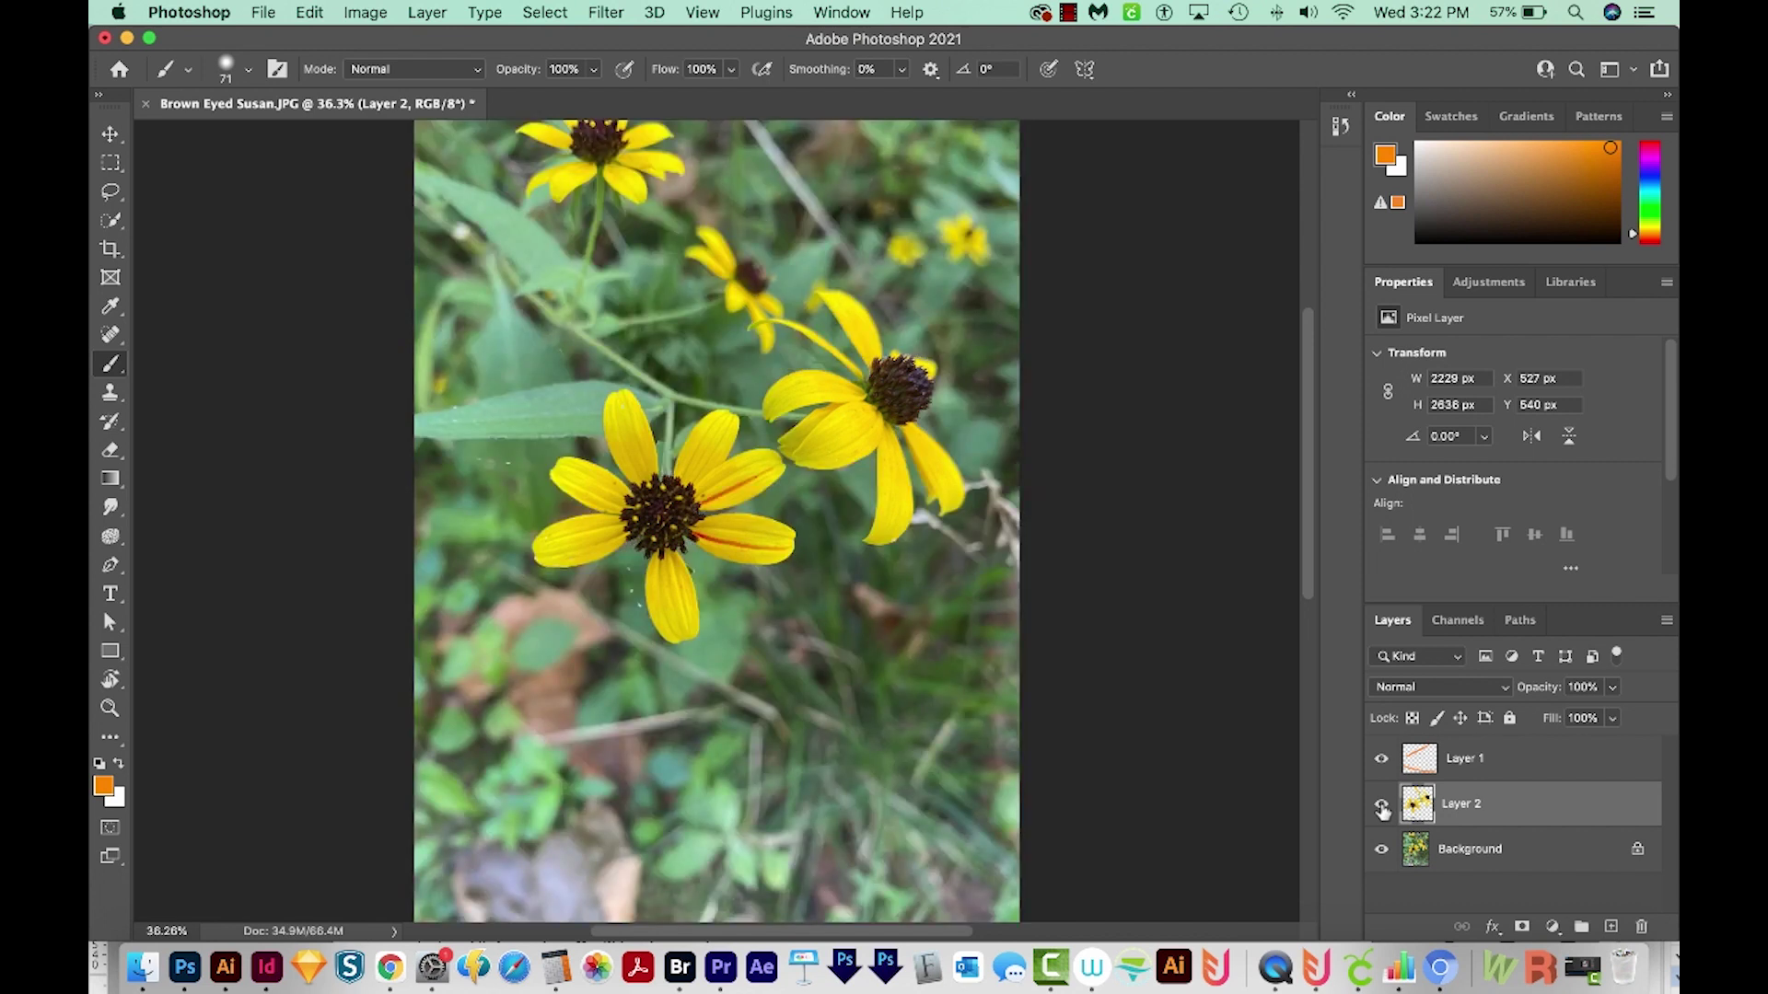